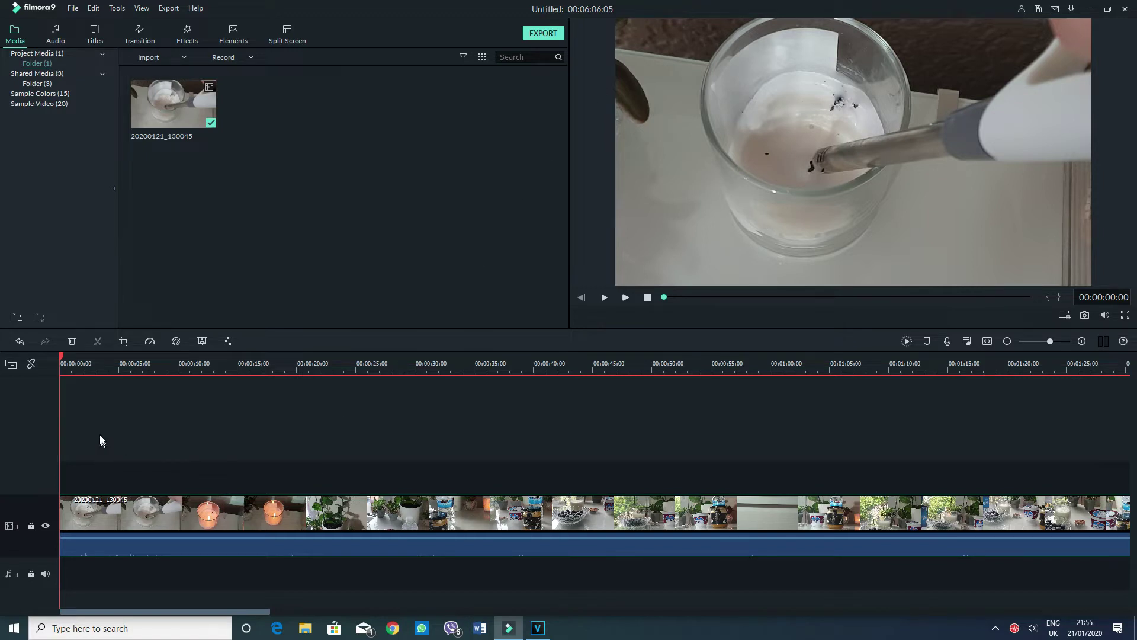
- Split the 20200121_130045 clip at 00:00:09:13 and mute the audio of its first segment
{"action": "left_click_drag", "start_coordinate": [62, 355], "coordinate": [172, 380]}
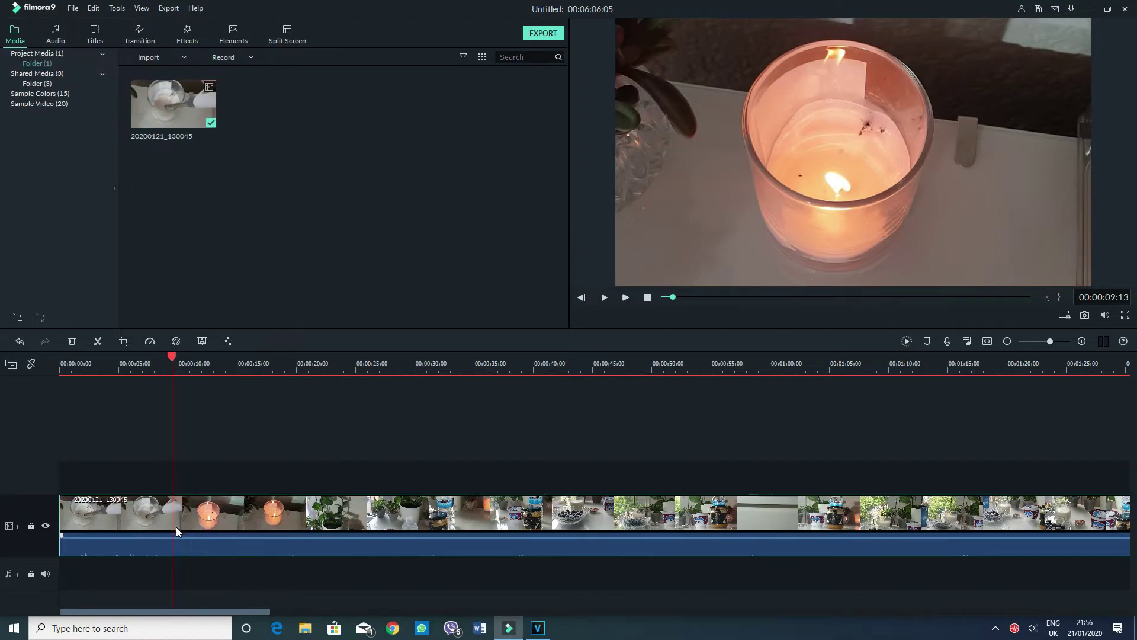
{"action": "key", "text": "ctrl+b"}
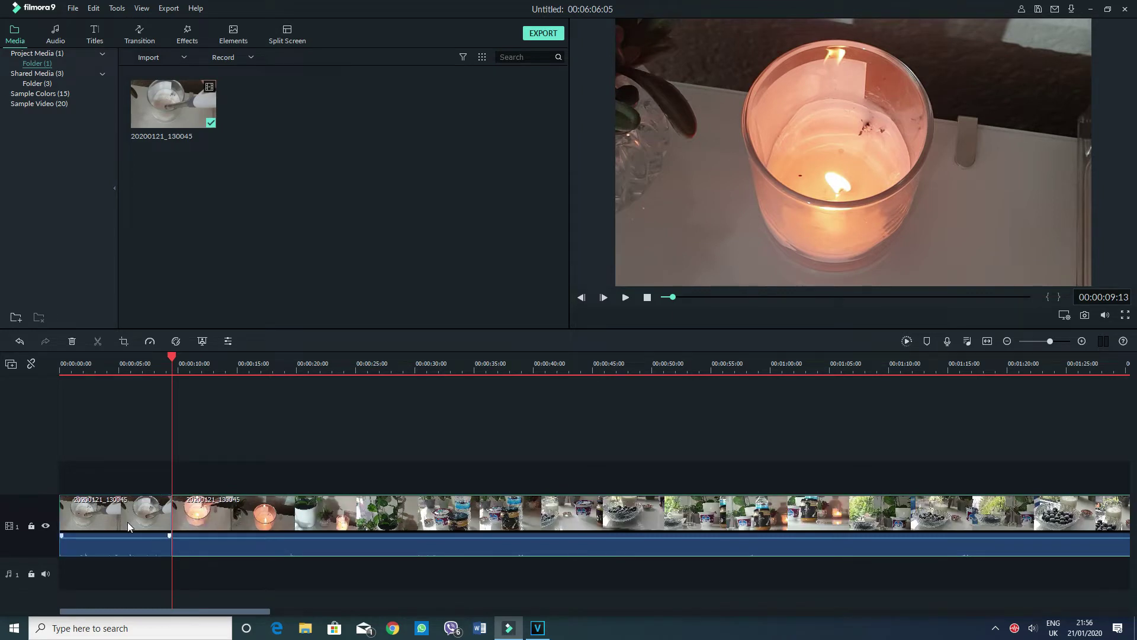
{"action": "left_click_drag", "start_coordinate": [173, 358], "coordinate": [66, 358]}
{"action": "left_click", "coordinate": [627, 298]}
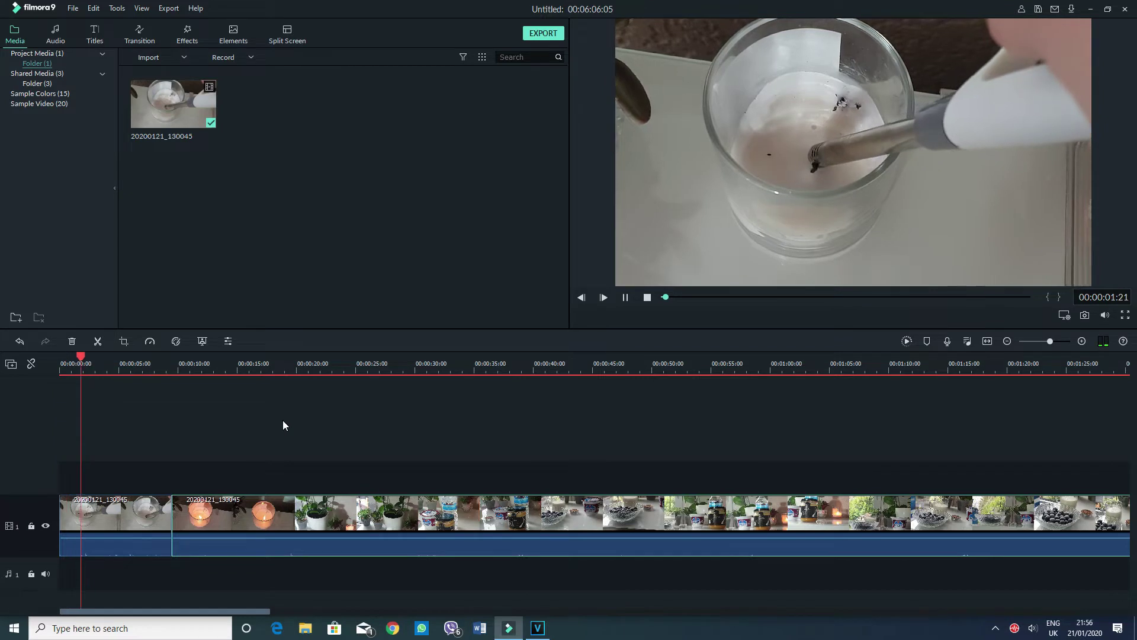
{"action": "right_click", "coordinate": [104, 548]}
{"action": "left_click", "coordinate": [147, 467]}
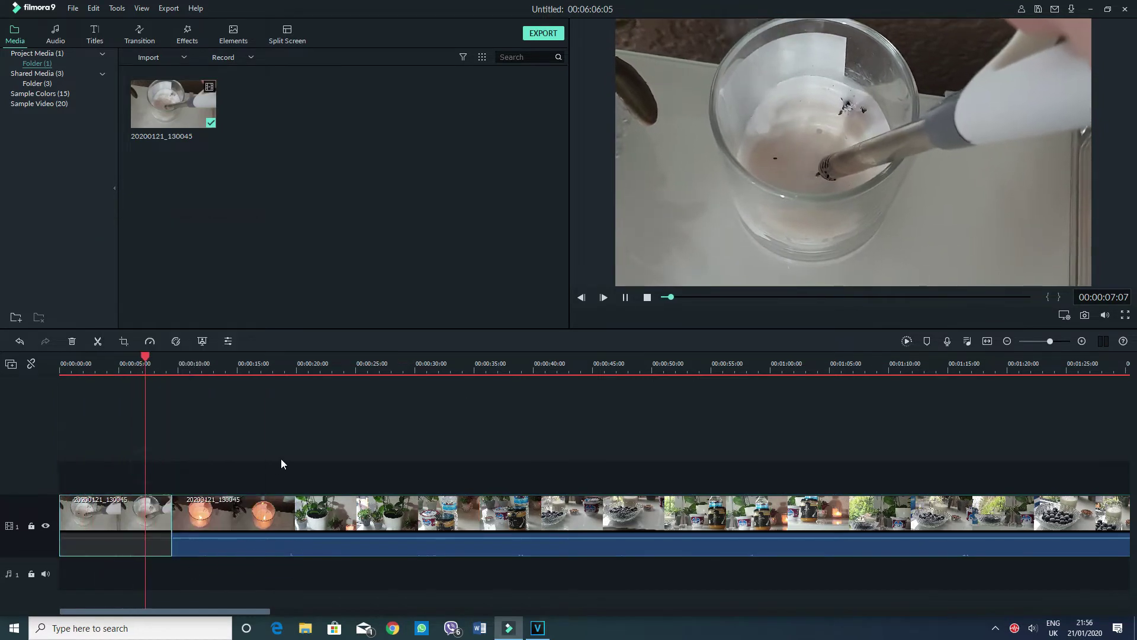
- Play the timeline past the cut to compare the muted segment with the following one, pausing soon after
{"action": "left_click", "coordinate": [626, 297]}
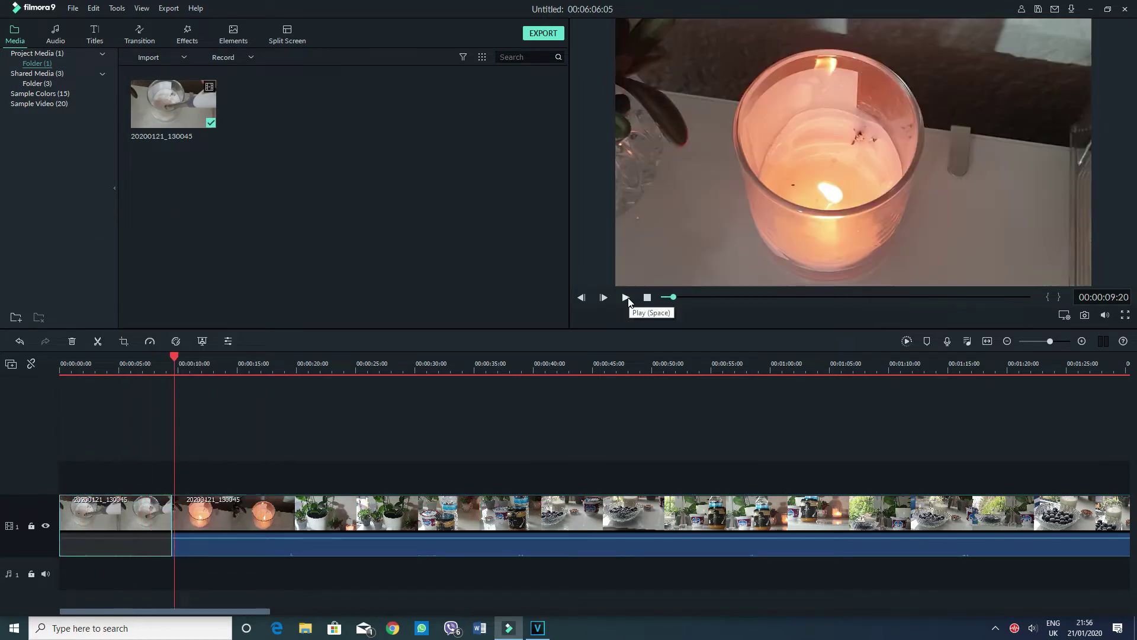
{"action": "left_click", "coordinate": [627, 297]}
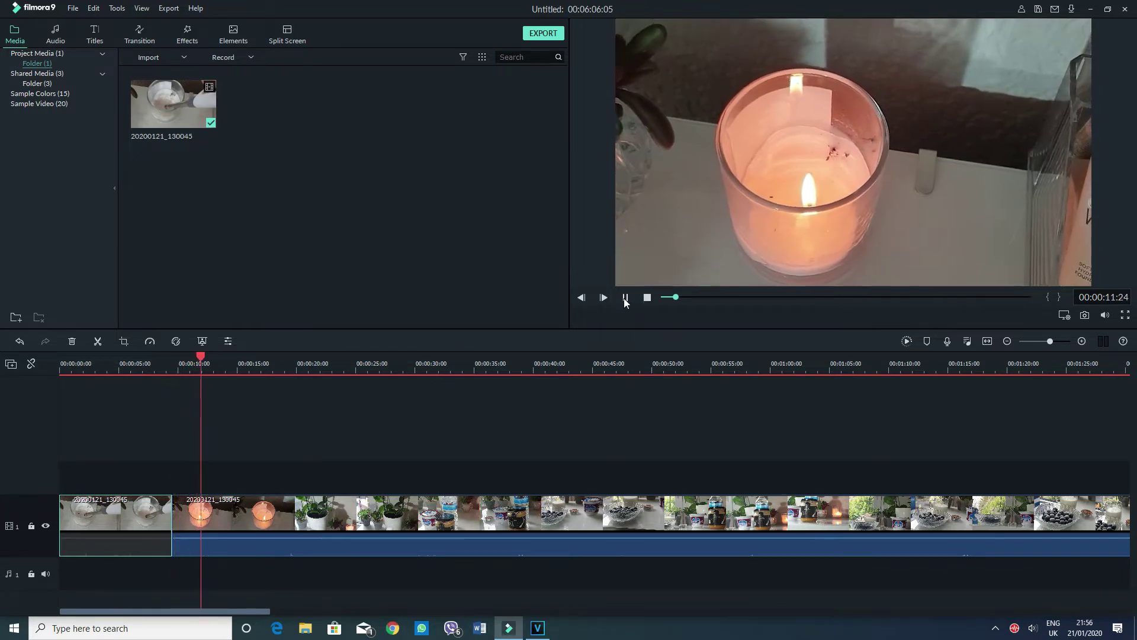
{"action": "left_click", "coordinate": [626, 297]}
- Enable Stabilization in the video settings of the clip's first segment
{"action": "mouse_move", "coordinate": [140, 514]}
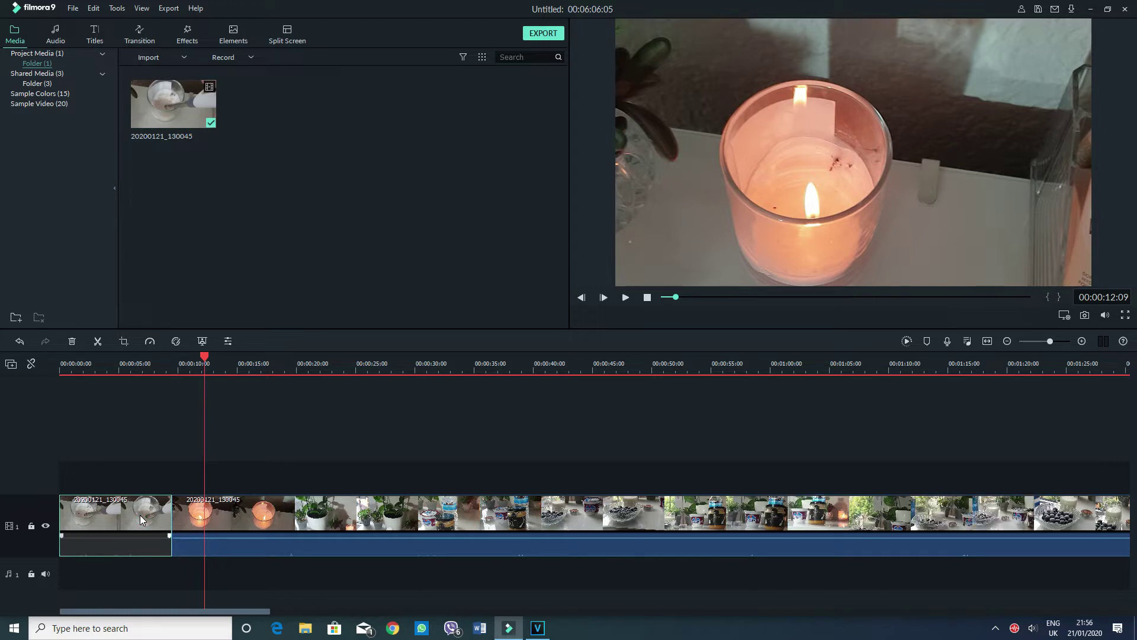
{"action": "left_click", "coordinate": [140, 514]}
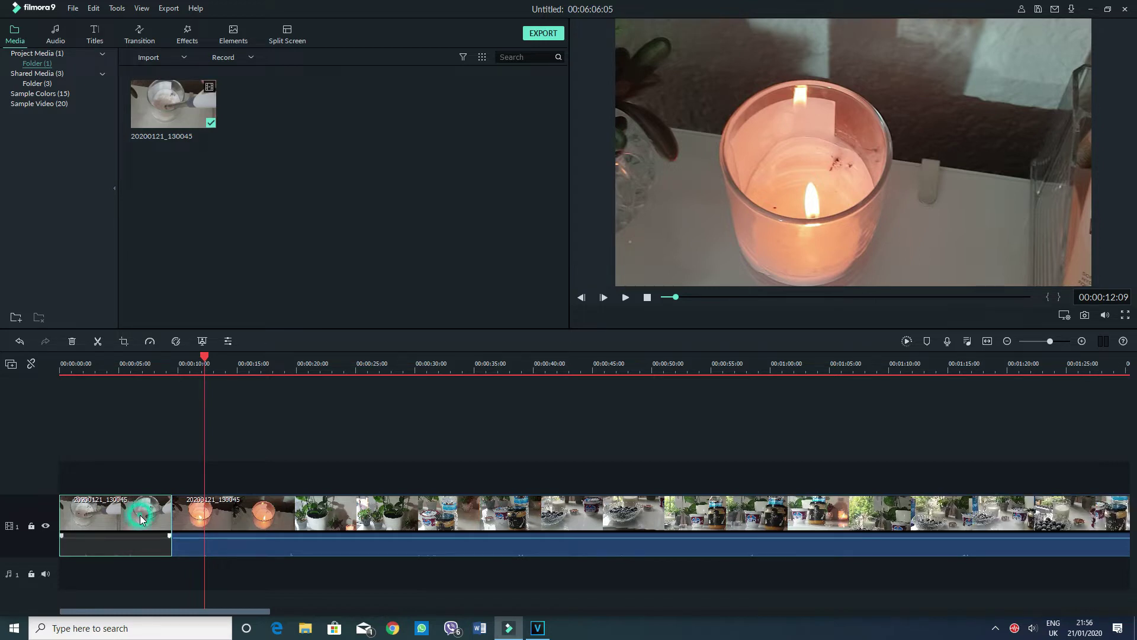
{"action": "double_click", "coordinate": [140, 514]}
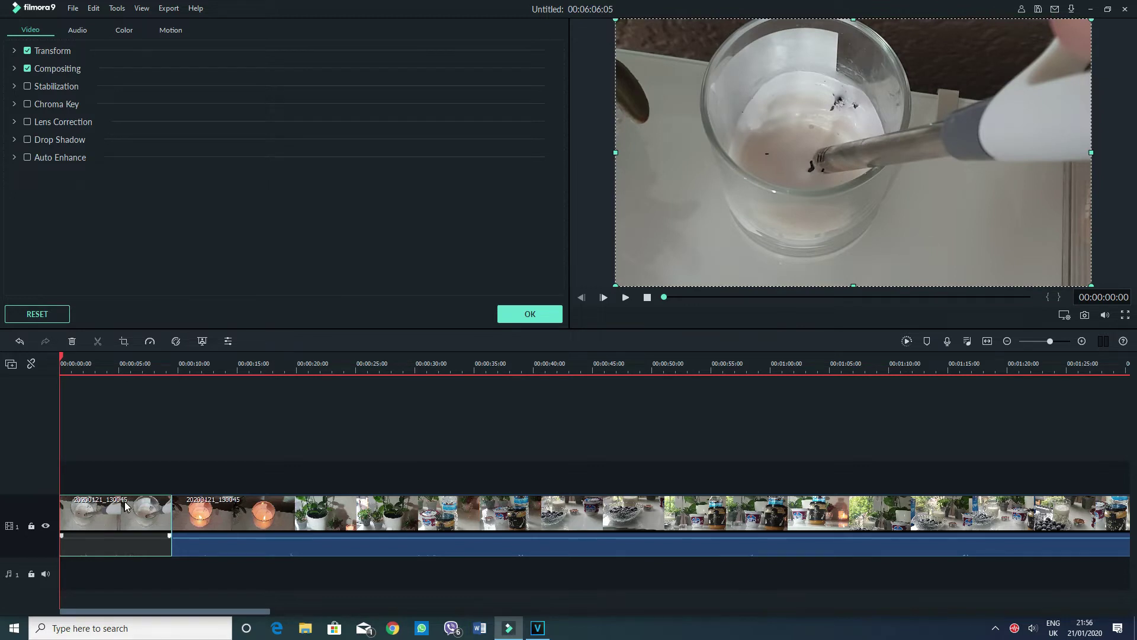
{"action": "left_click", "coordinate": [27, 85]}
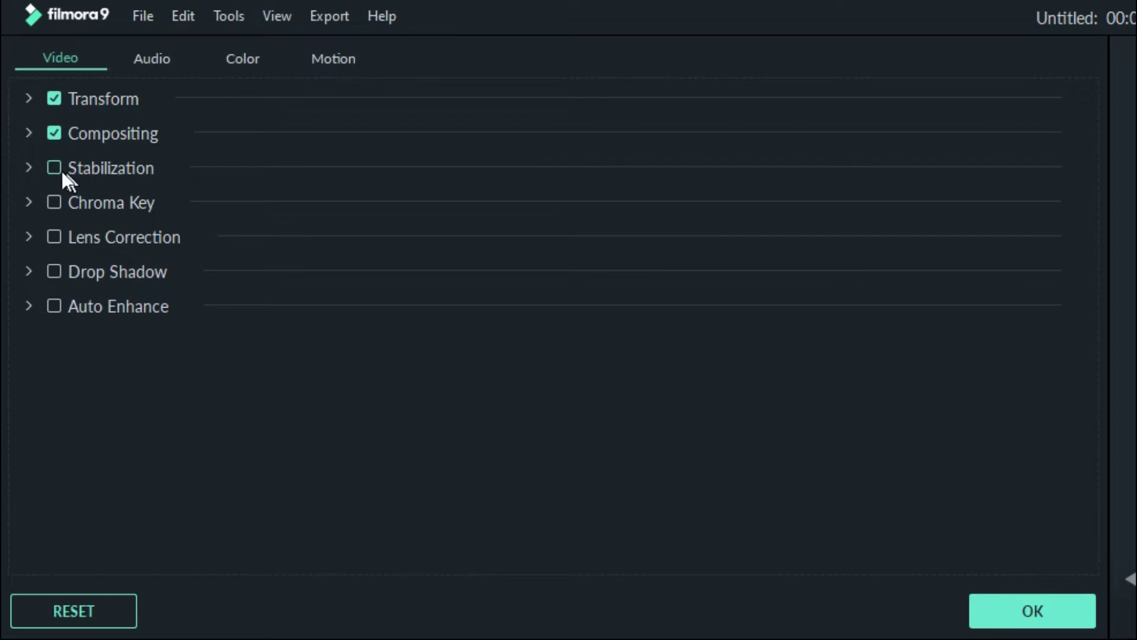
{"action": "left_click", "coordinate": [52, 171]}
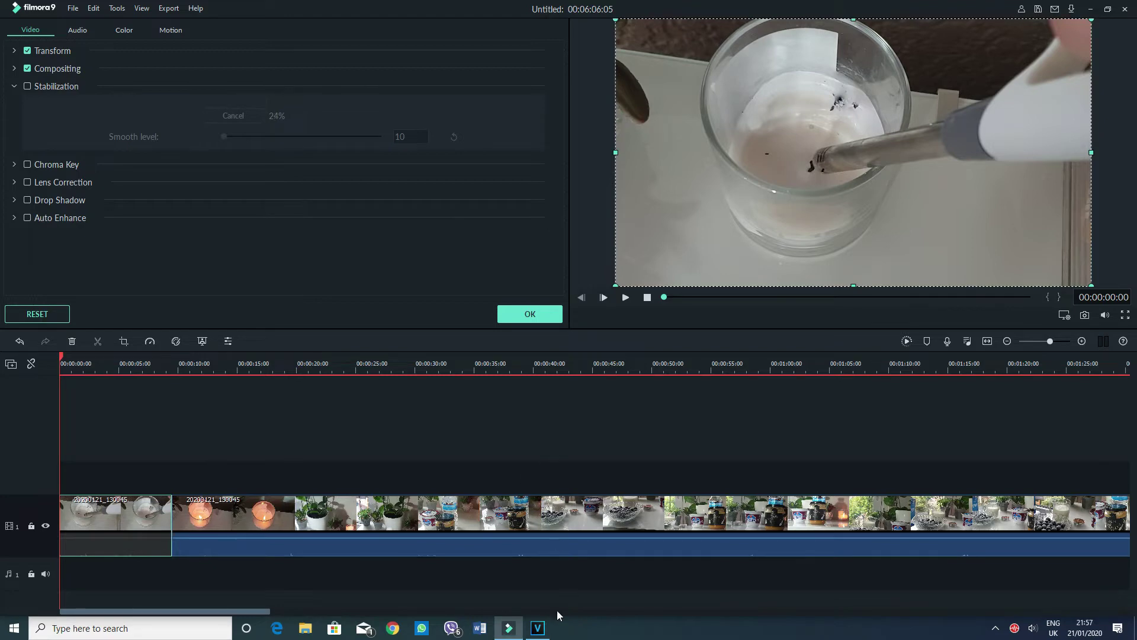
- Switch to VEGAS Pro, search the Video FX for "stab" and show the Video Stabilization presets
{"action": "left_click", "coordinate": [538, 628]}
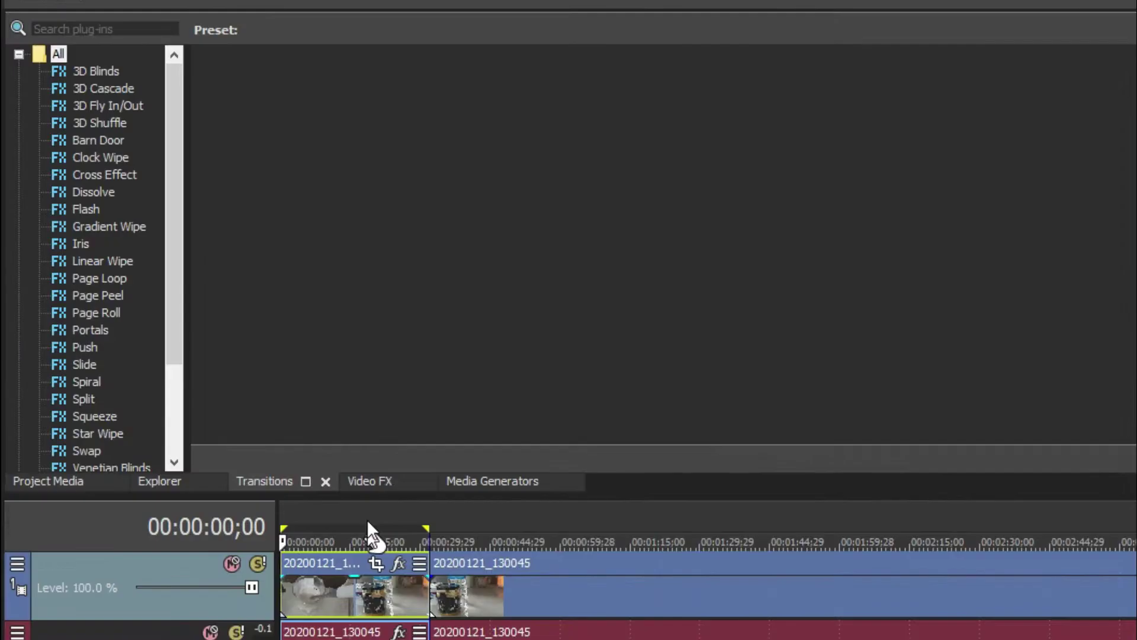
{"action": "left_click", "coordinate": [379, 483]}
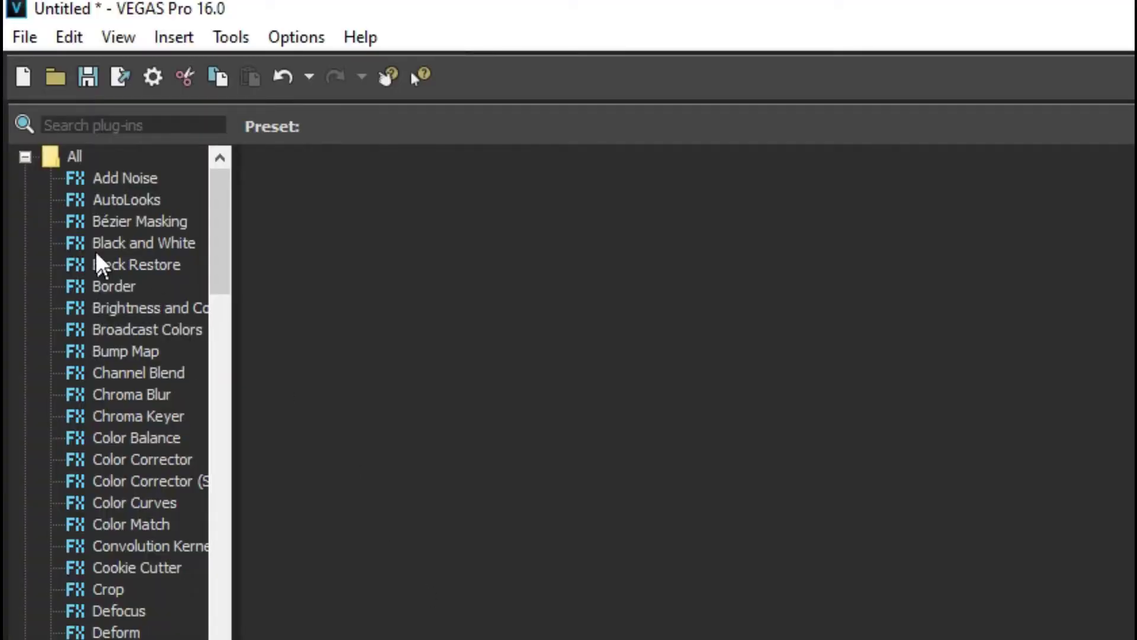
{"action": "left_click", "coordinate": [138, 125]}
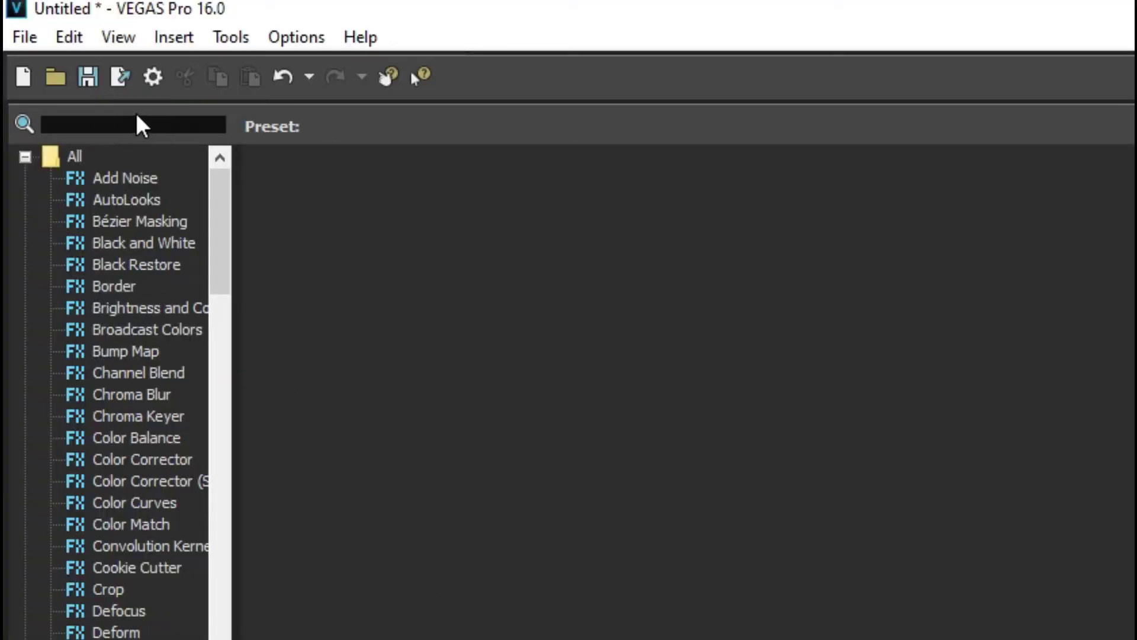
{"action": "type", "text": "stab"}
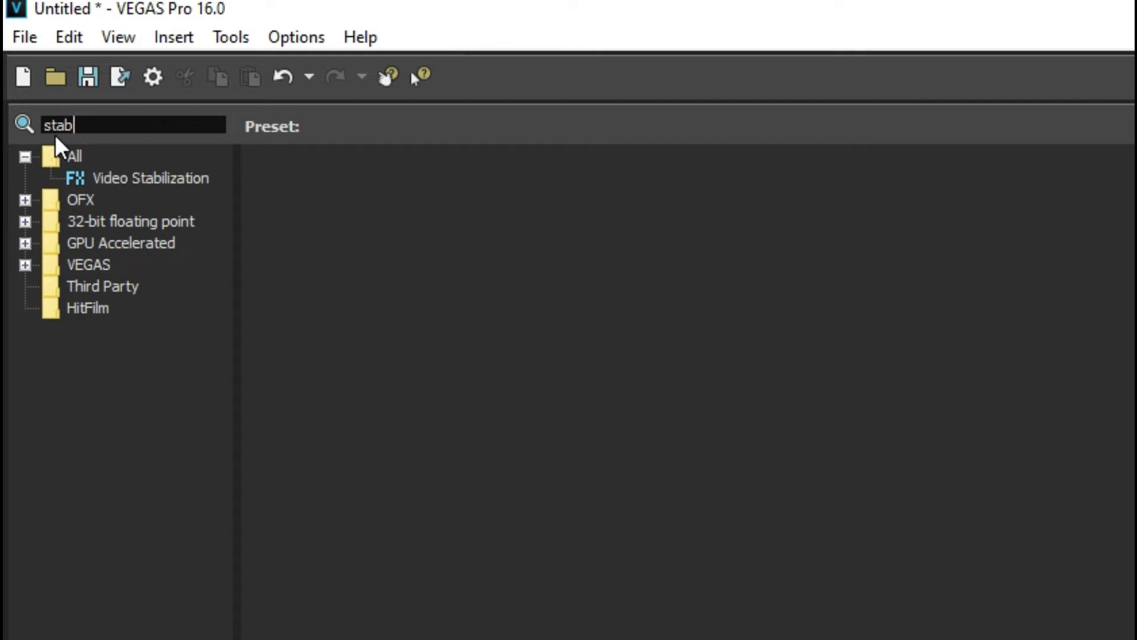
{"action": "left_click", "coordinate": [144, 179]}
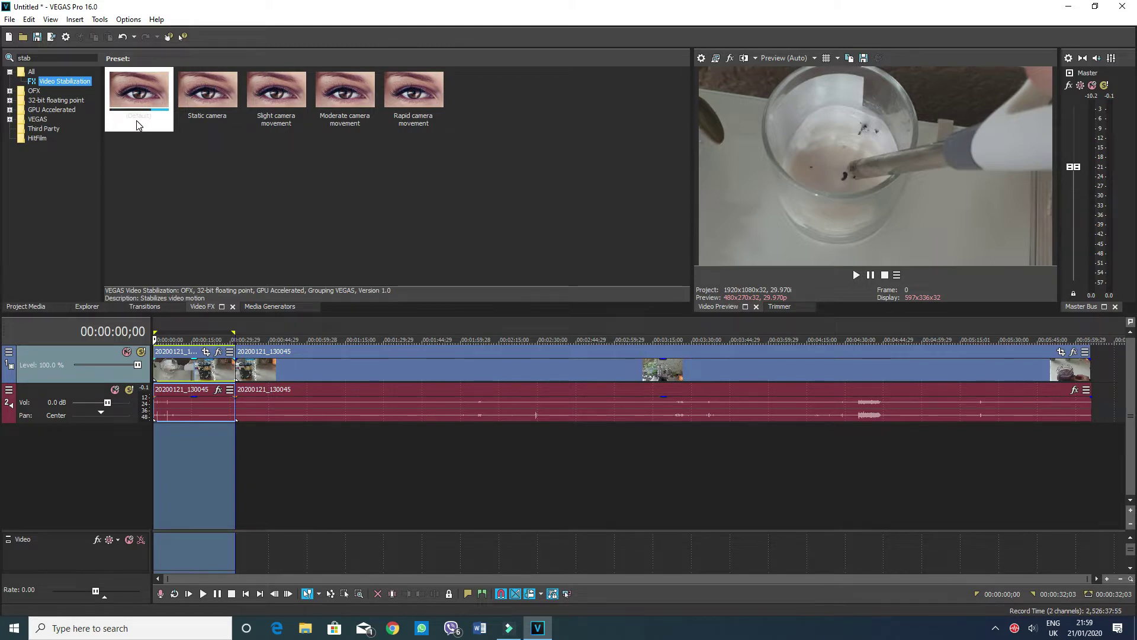
- Apply the (Default) Video Stabilization preset to the first video event and close its effect settings
{"action": "left_click_drag", "start_coordinate": [136, 124], "coordinate": [188, 380]}
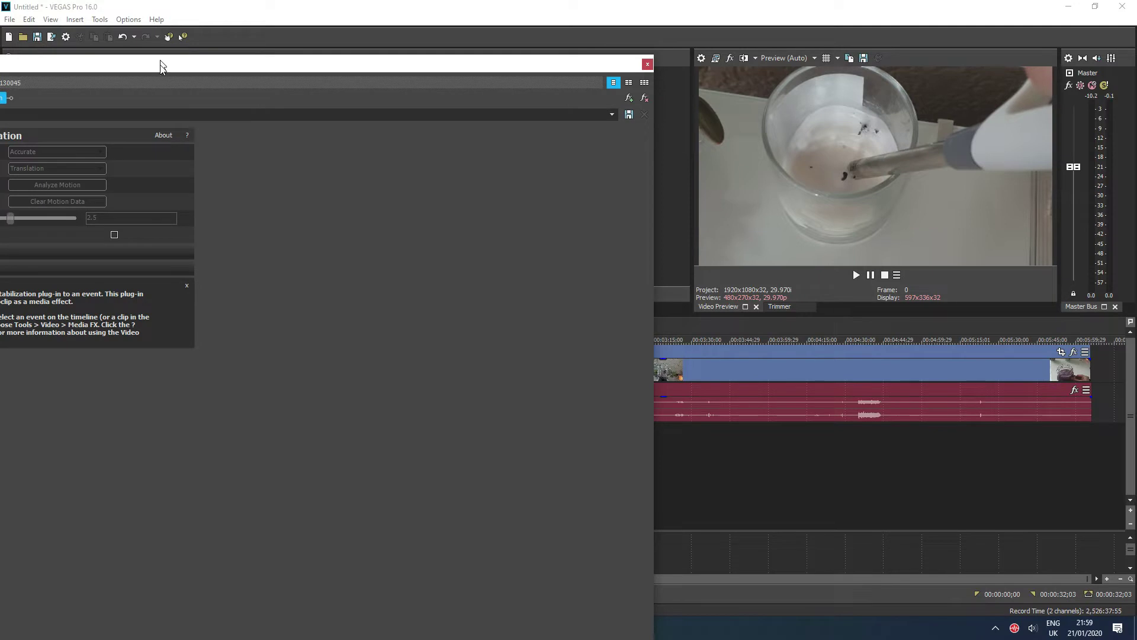
{"action": "left_click_drag", "start_coordinate": [160, 59], "coordinate": [382, 59]}
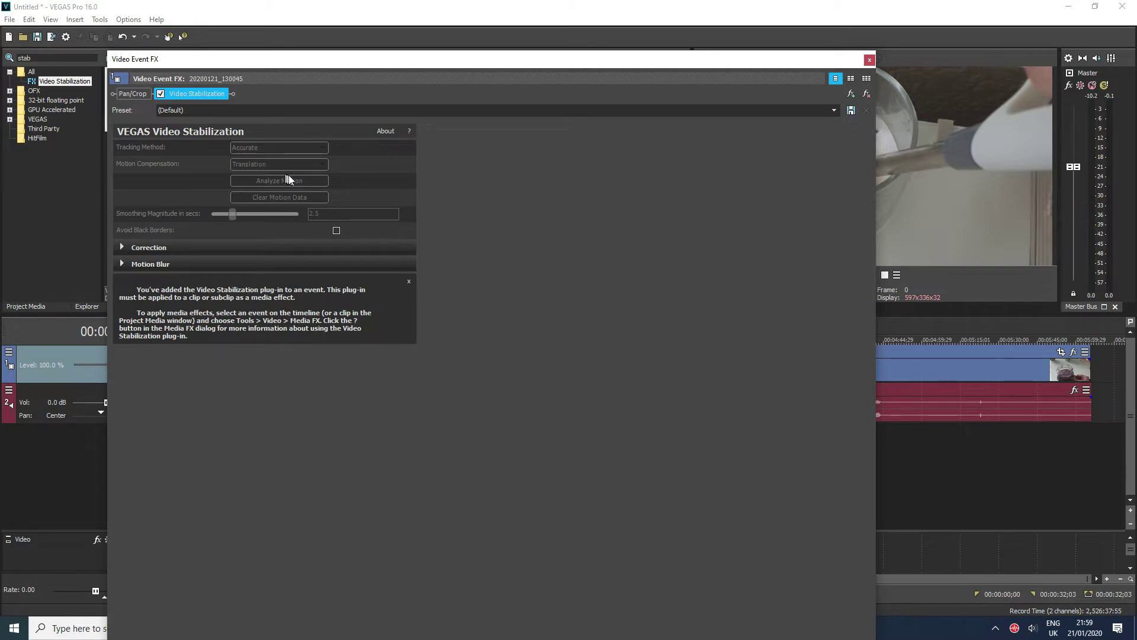
{"action": "left_click", "coordinate": [869, 60]}
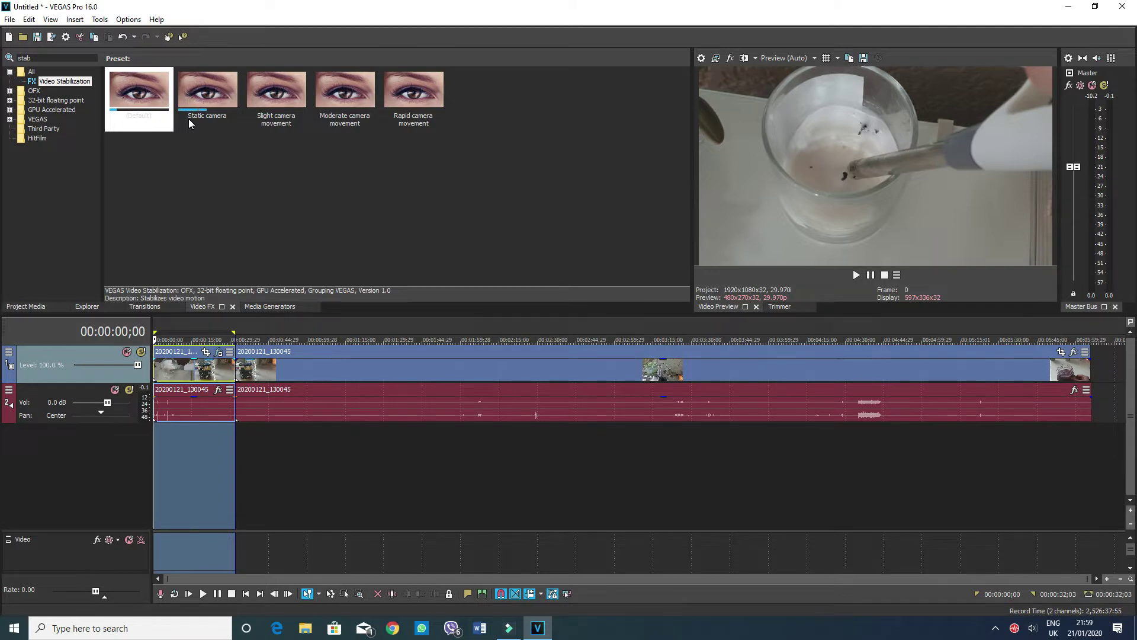
- Apply the Moderate camera movement and Rapid camera movement stabilization presets to the first video event
{"action": "left_click_drag", "start_coordinate": [345, 95], "coordinate": [181, 373]}
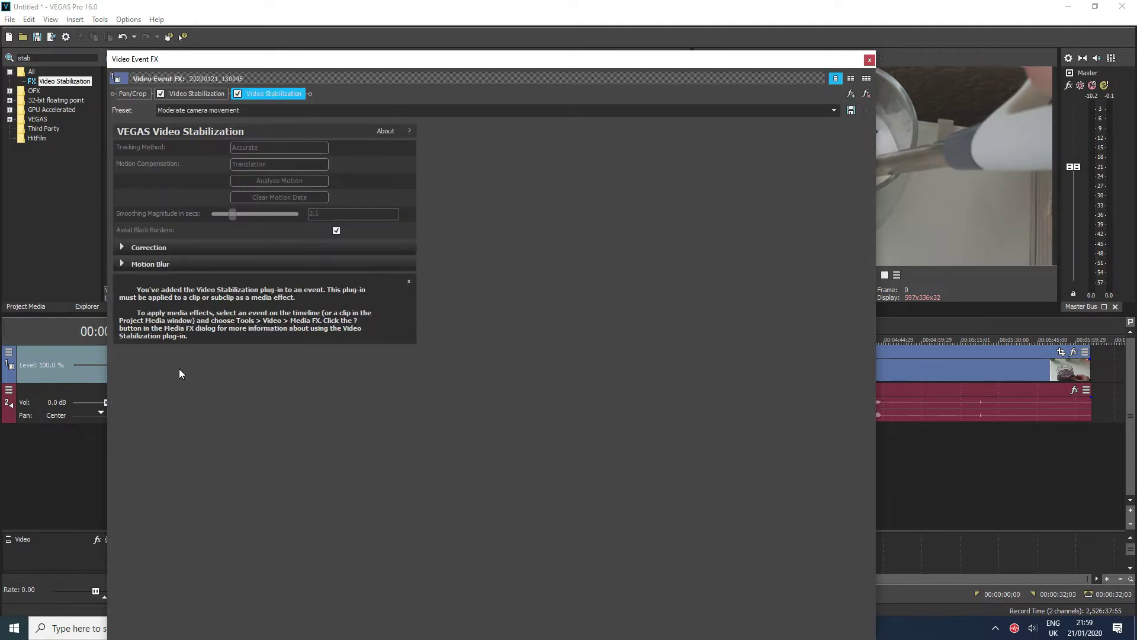
{"action": "left_click", "coordinate": [868, 59]}
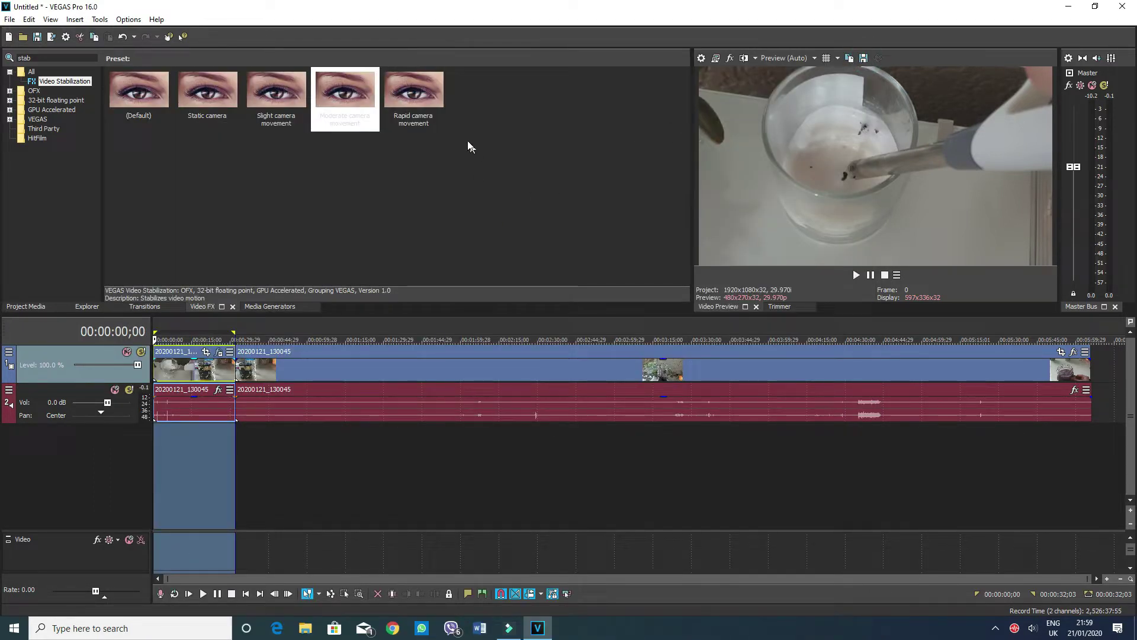
{"action": "left_click", "coordinate": [415, 89]}
{"action": "left_click_drag", "start_coordinate": [415, 89], "coordinate": [194, 372]}
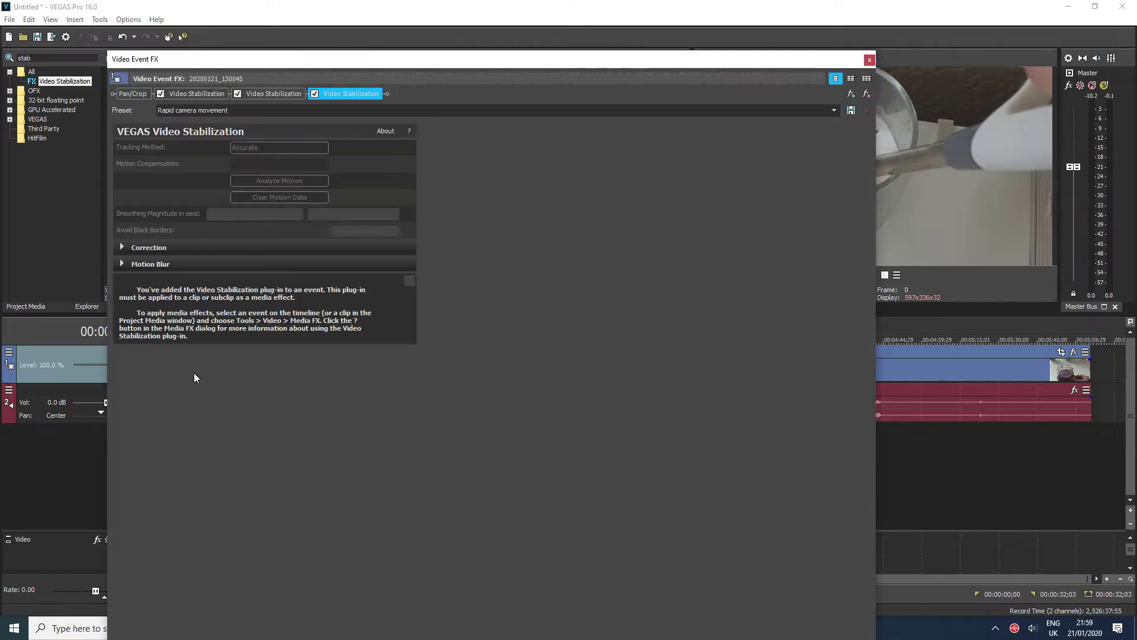
{"action": "left_click", "coordinate": [868, 60]}
{"action": "left_click_drag", "start_coordinate": [425, 90], "coordinate": [196, 368]}
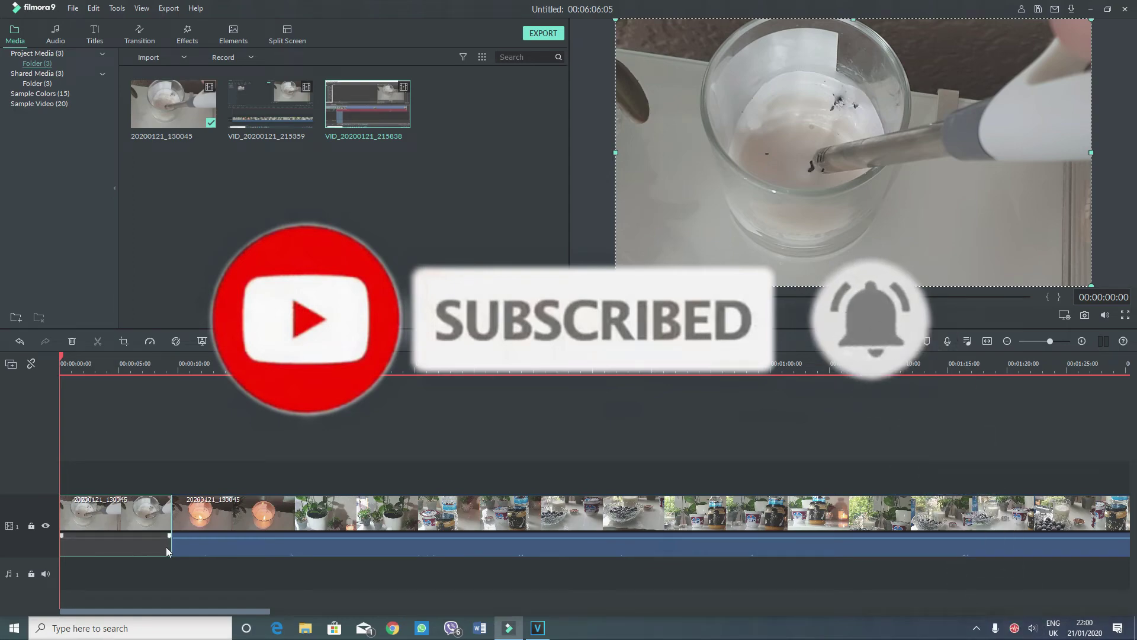
- In Filmora, set the stabilization smooth level of the clip's first segment to 49
{"action": "double_click", "coordinate": [127, 542]}
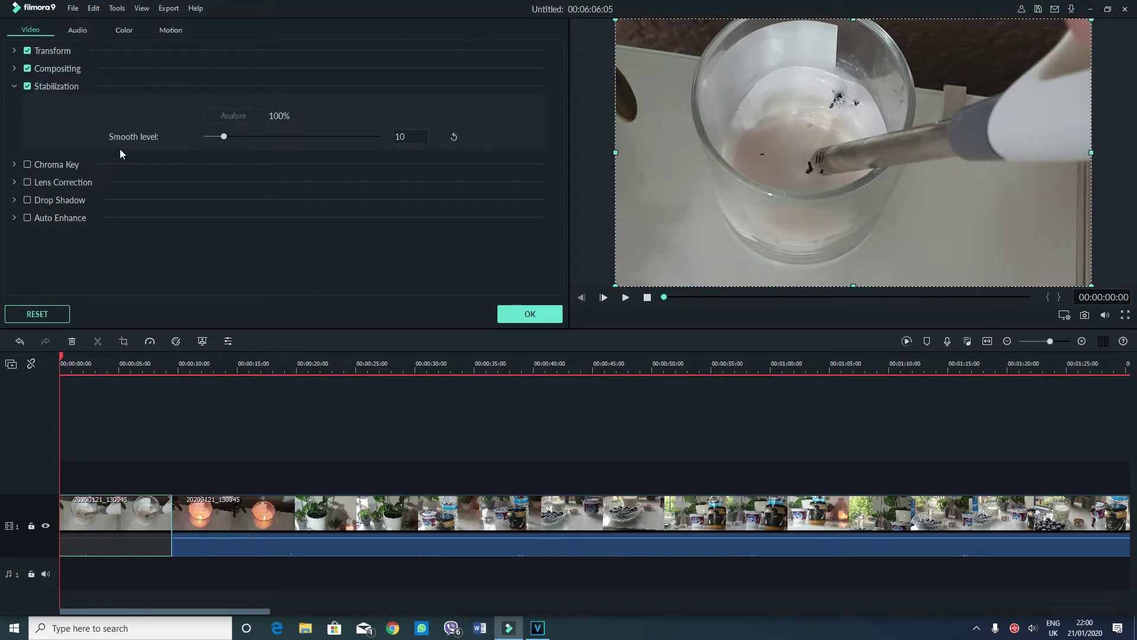
{"action": "left_click_drag", "start_coordinate": [225, 137], "coordinate": [292, 160]}
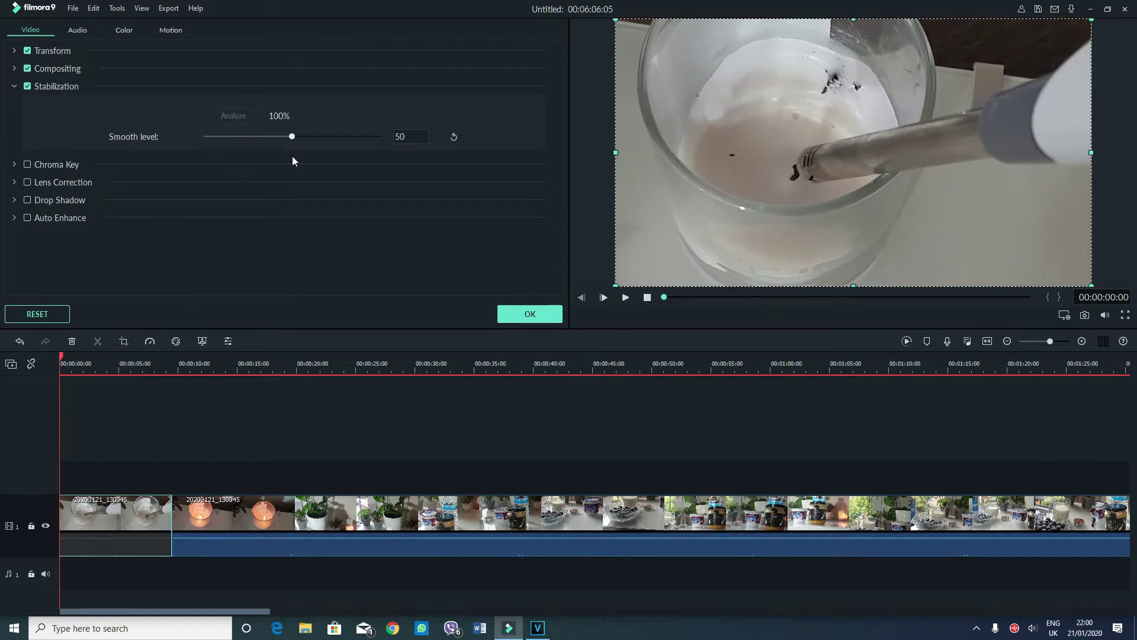
{"action": "key", "text": "Left"}
- Shift the first segment's frame slightly upward in the preview and lower its stabilization smooth level
{"action": "left_click_drag", "start_coordinate": [801, 156], "coordinate": [800, 118]}
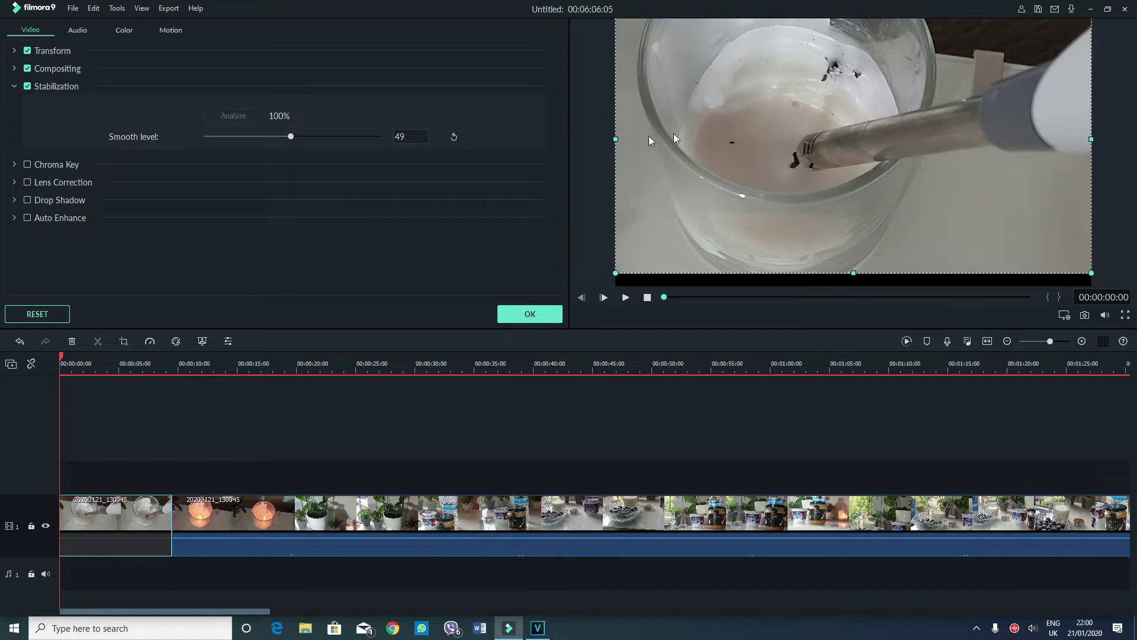
{"action": "left_click_drag", "start_coordinate": [291, 141], "coordinate": [230, 139]}
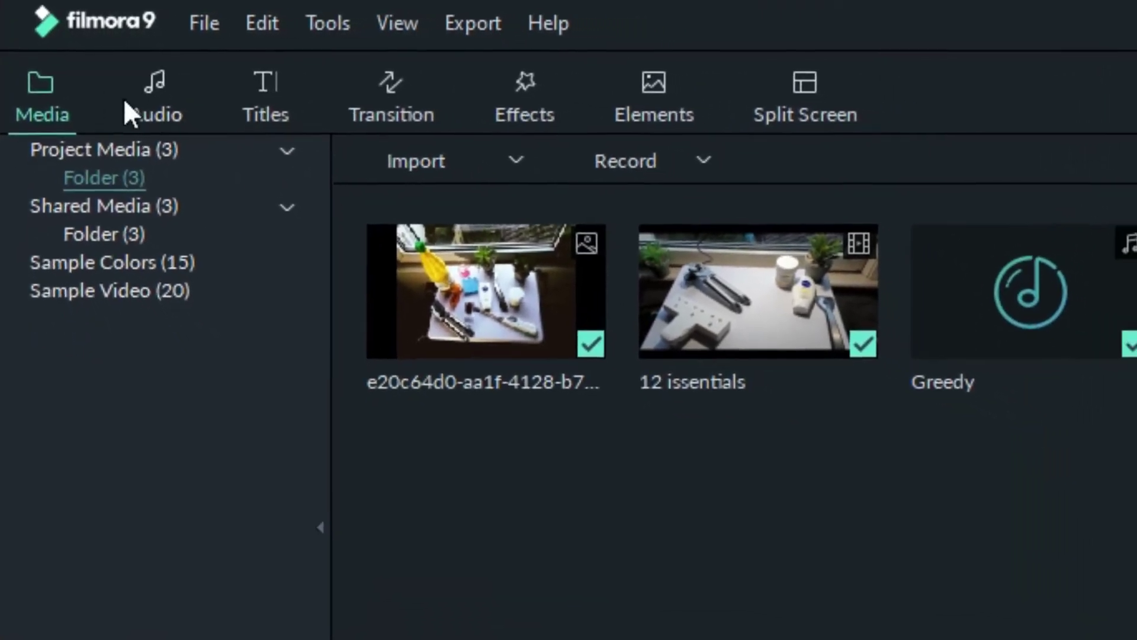
- Browse the Sound Effect audio category and add the Beep sound at 00:00:10:23 on the second audio track
{"action": "left_click", "coordinate": [176, 104]}
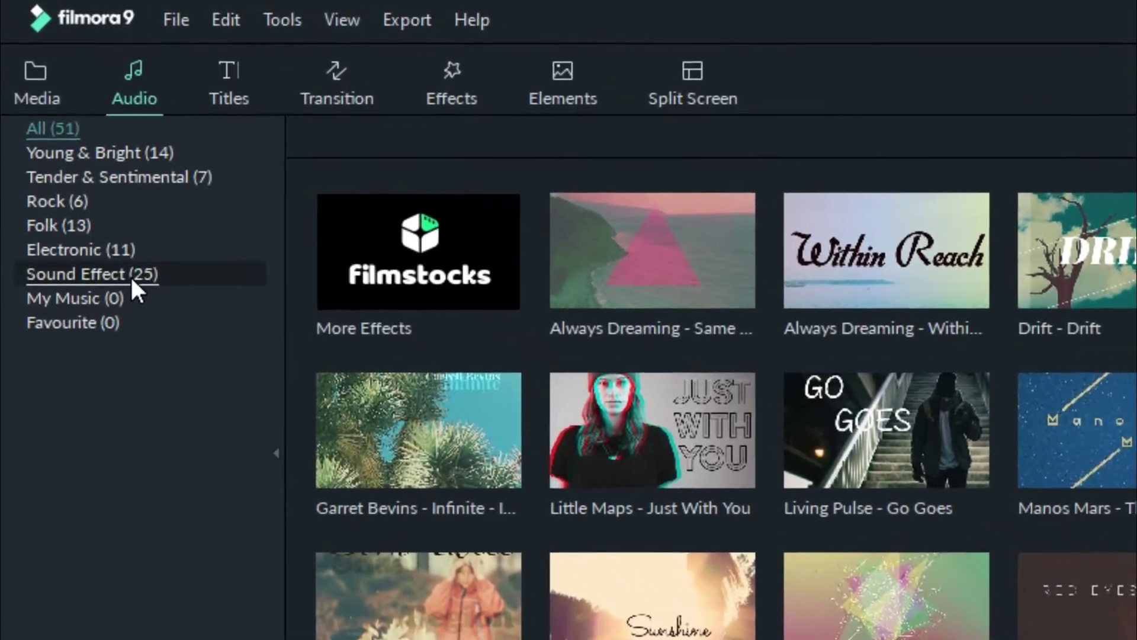
{"action": "left_click", "coordinate": [131, 280]}
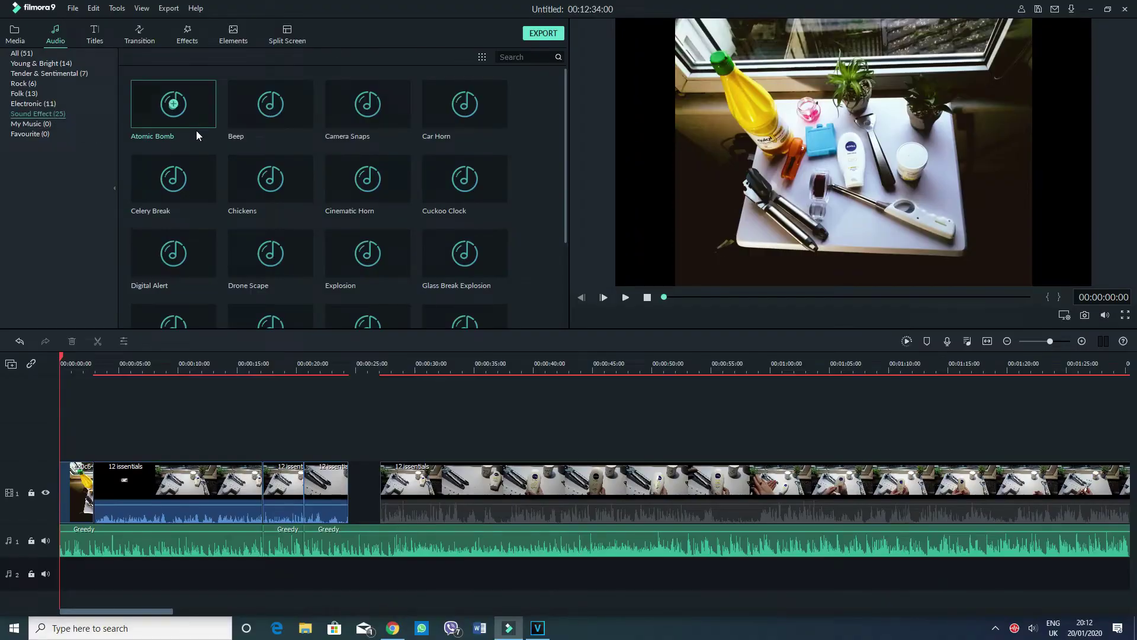
{"action": "scroll", "coordinate": [196, 133], "scroll_direction": "down", "scroll_amount": 5}
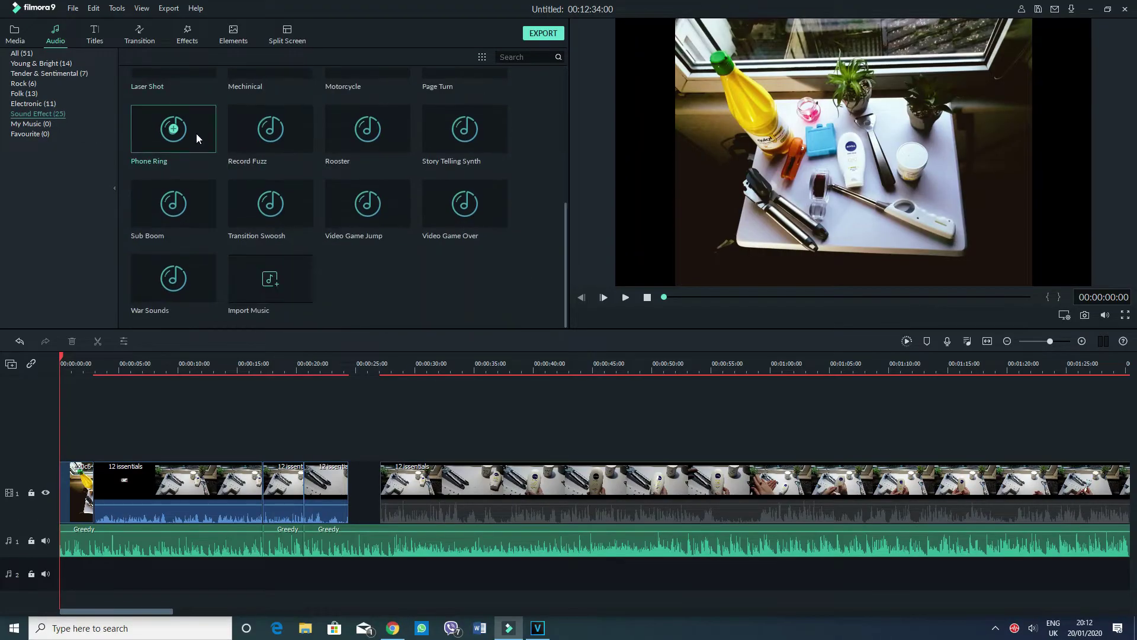
{"action": "left_click", "coordinate": [485, 311]}
{"action": "scroll", "coordinate": [376, 261], "scroll_direction": "up", "scroll_amount": 5}
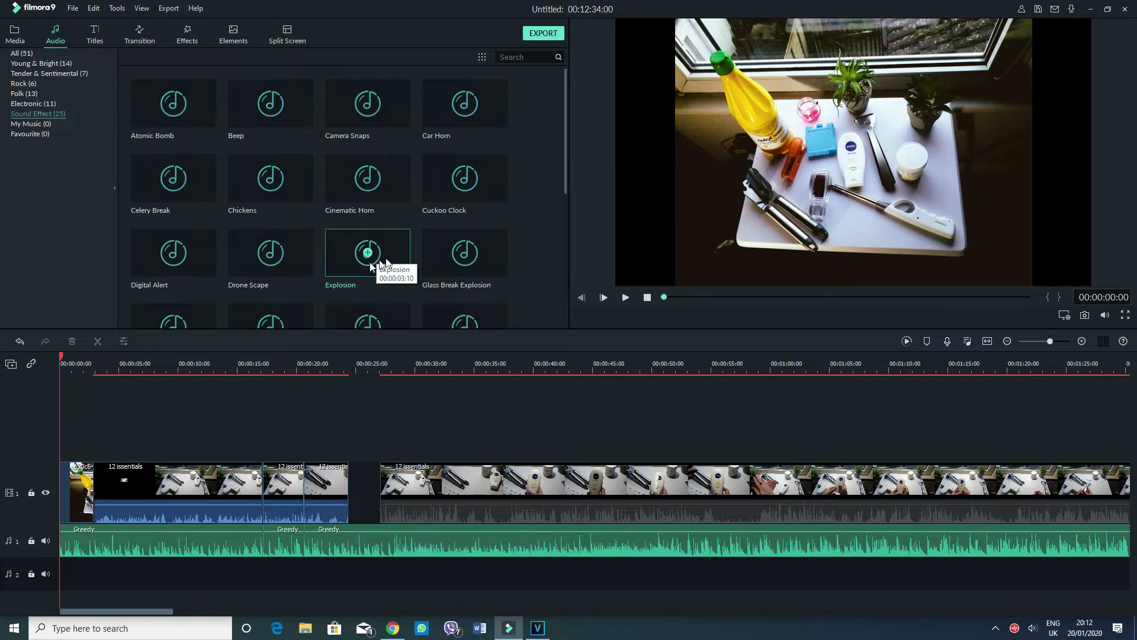
{"action": "left_click", "coordinate": [188, 363]}
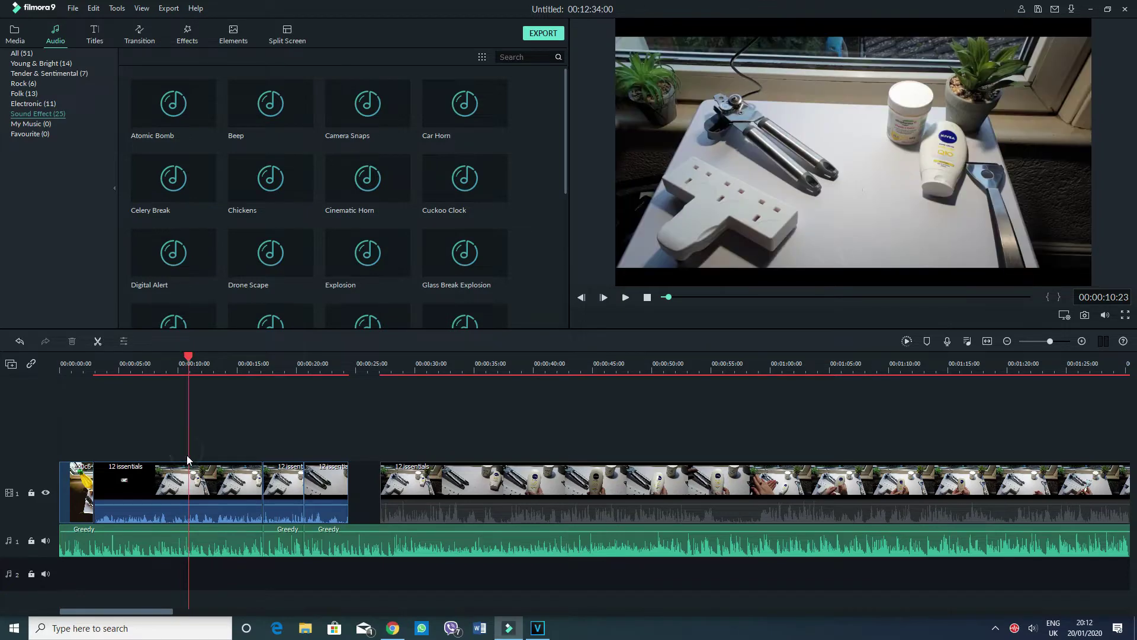
{"action": "left_click", "coordinate": [270, 105]}
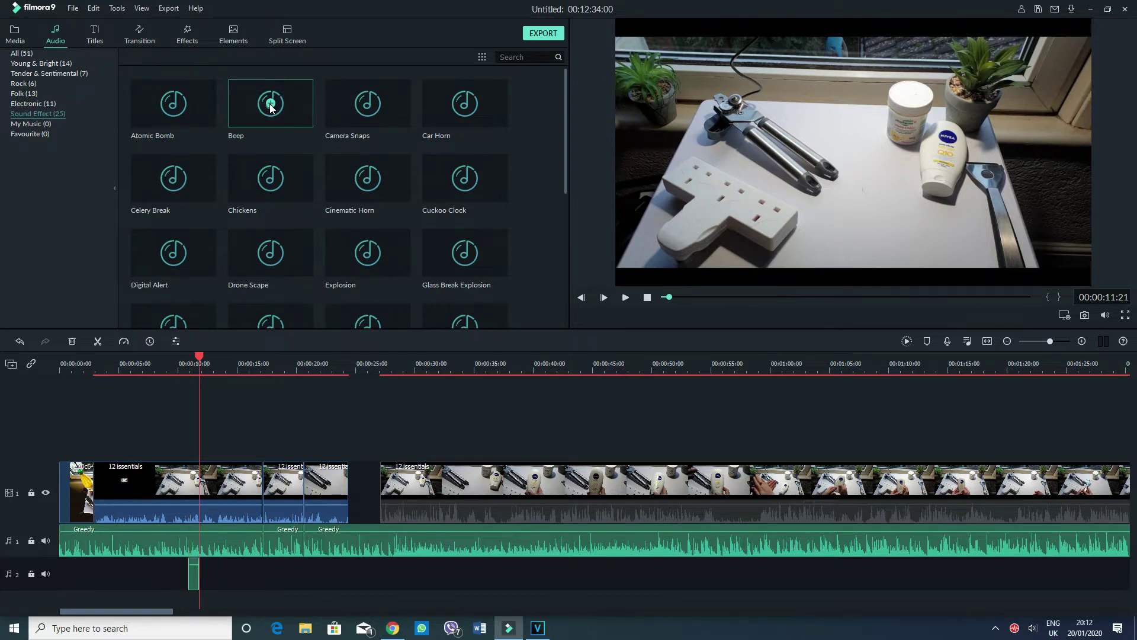
- Play the timeline from 00:00:10:12 to hear the added beep sound
{"action": "left_click_drag", "start_coordinate": [199, 360], "coordinate": [183, 361]}
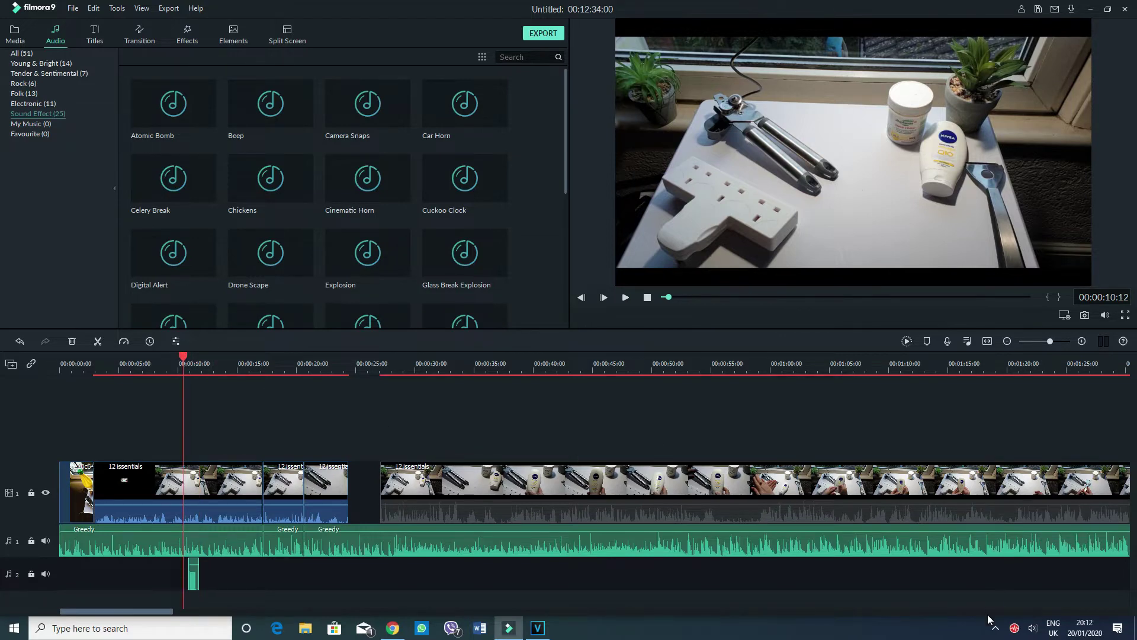
{"action": "left_click", "coordinate": [625, 297]}
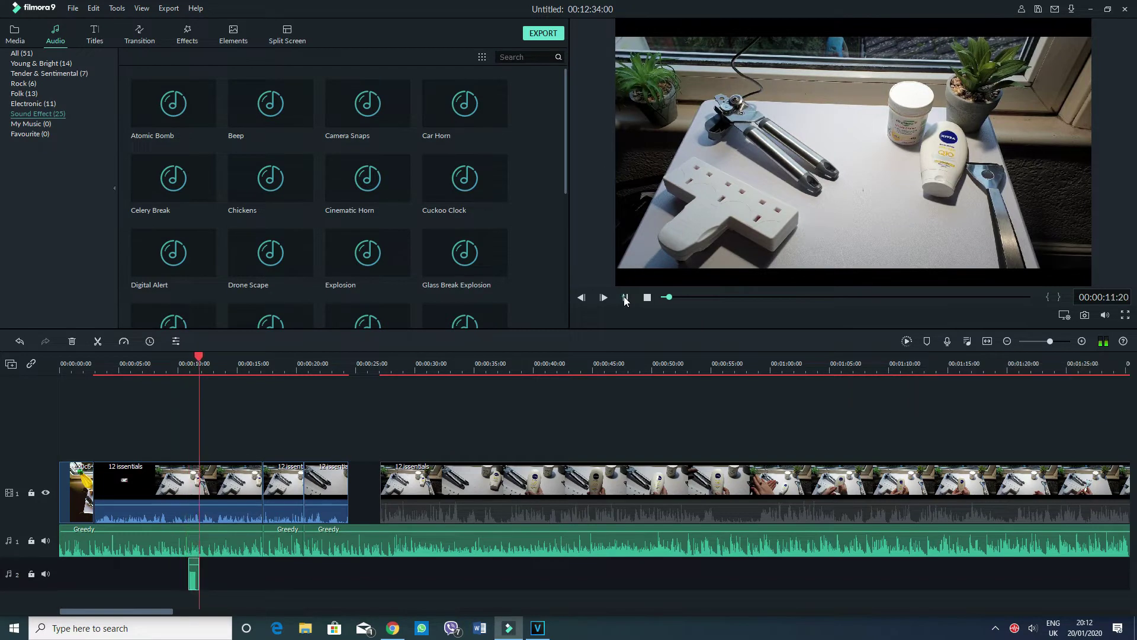
- Turn down the first segment of the Greedy music track and replay the beep from about 00:00:10:18
{"action": "left_click", "coordinate": [626, 297]}
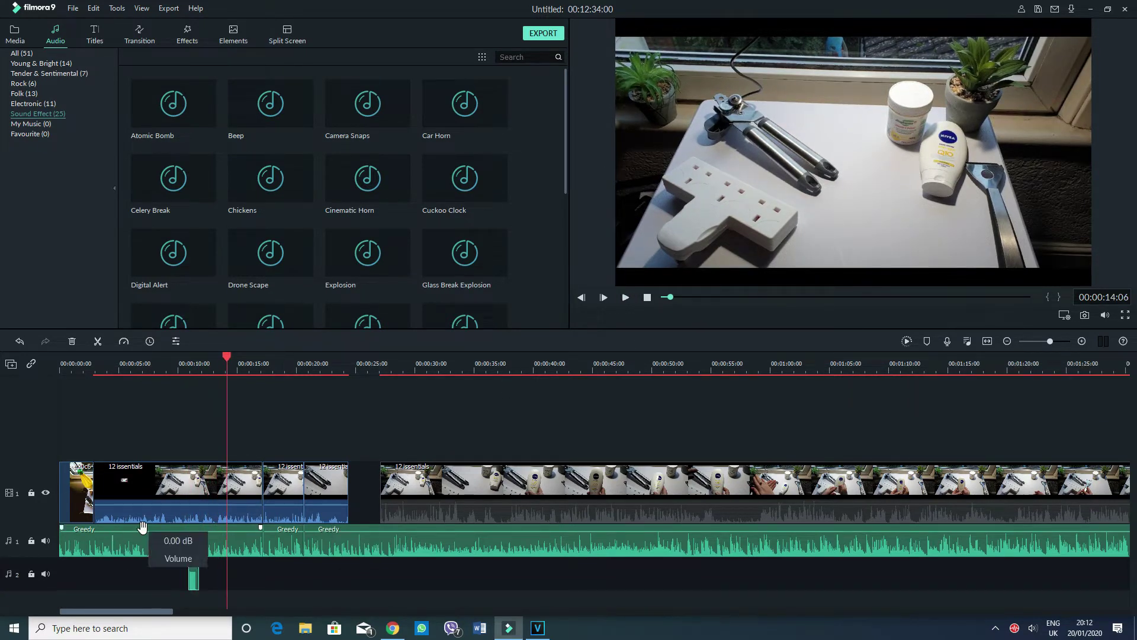
{"action": "mouse_move", "coordinate": [140, 527]}
{"action": "left_mouse_down"}
{"action": "mouse_move", "coordinate": [140, 544]}
{"action": "mouse_move", "coordinate": [155, 537]}
{"action": "left_mouse_up"}
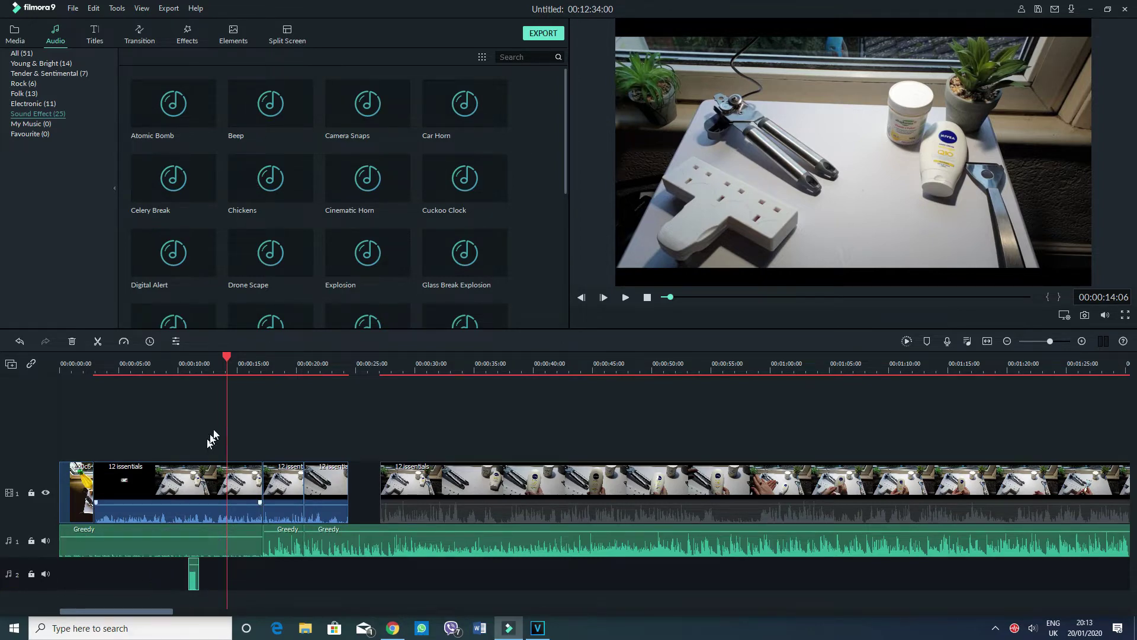
{"action": "left_click_drag", "start_coordinate": [228, 360], "coordinate": [187, 363]}
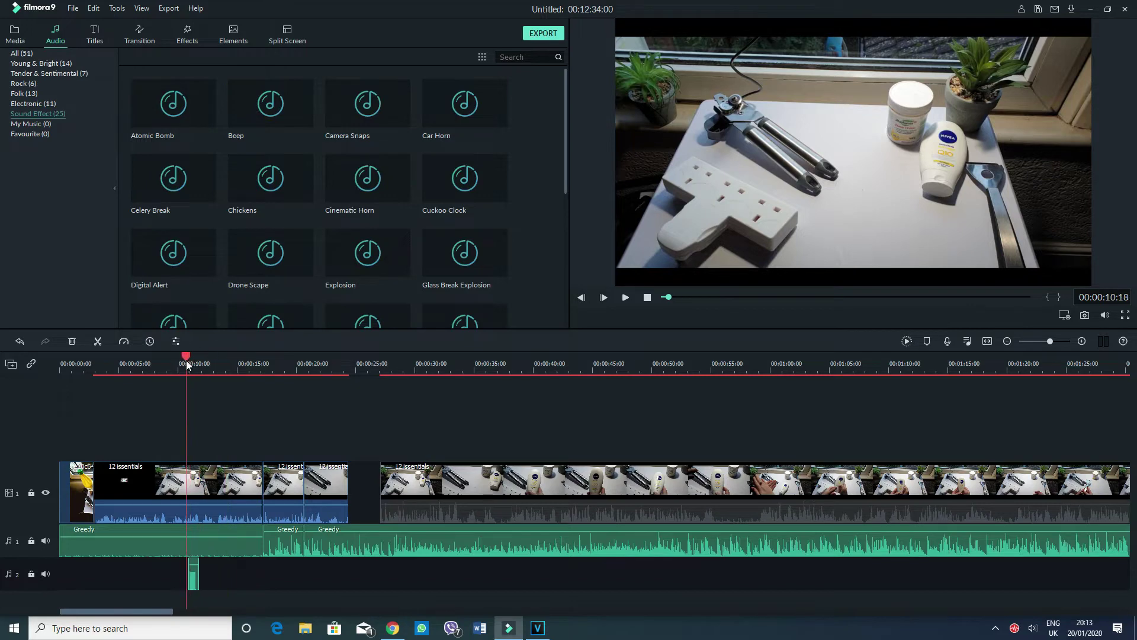
{"action": "left_click", "coordinate": [630, 297]}
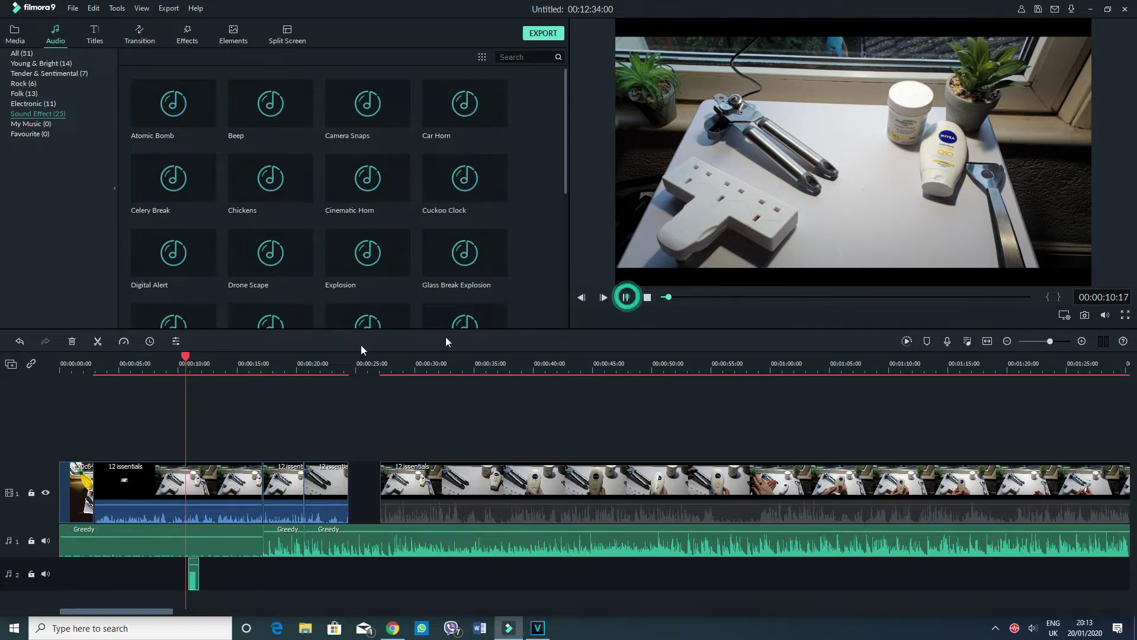
{"action": "left_click", "coordinate": [625, 297]}
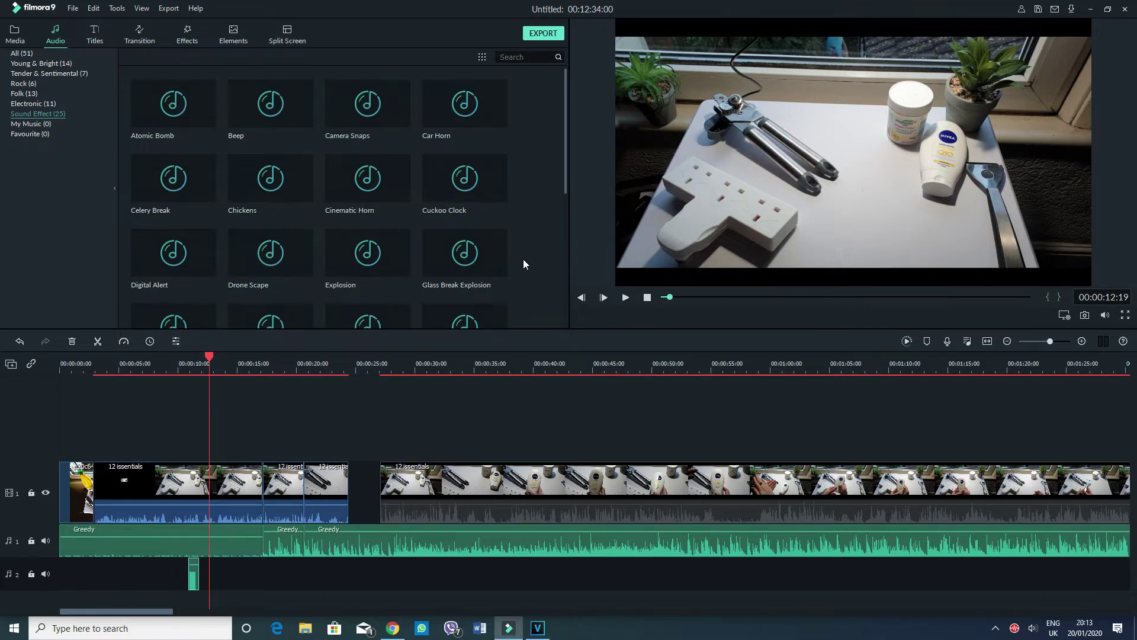
- Search Google in the web browser for "free beep sound effect" and open Sound Jay's beep sounds page
{"action": "left_click", "coordinate": [545, 631]}
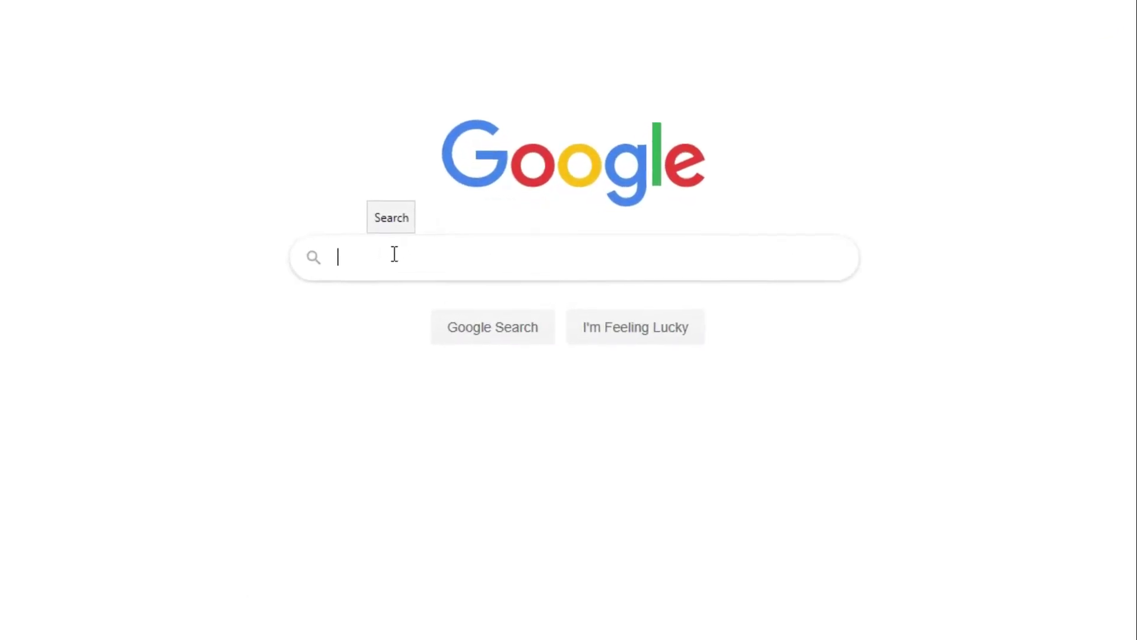
{"action": "type", "text": "free beep sound effect"}
{"action": "key", "text": "Return"}
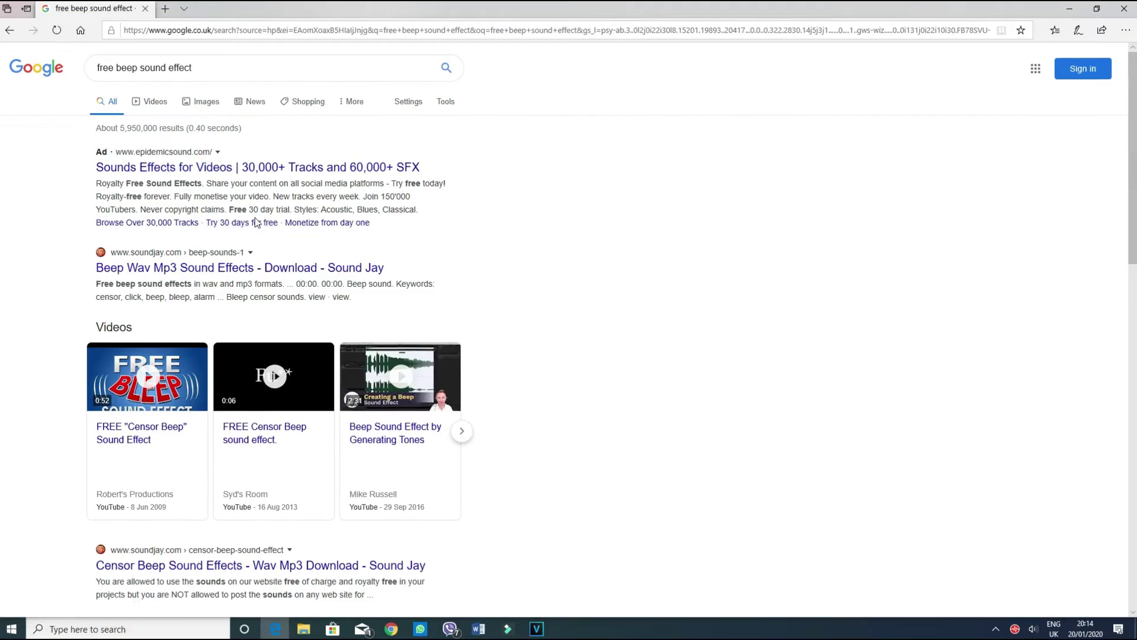
{"action": "left_click", "coordinate": [153, 273]}
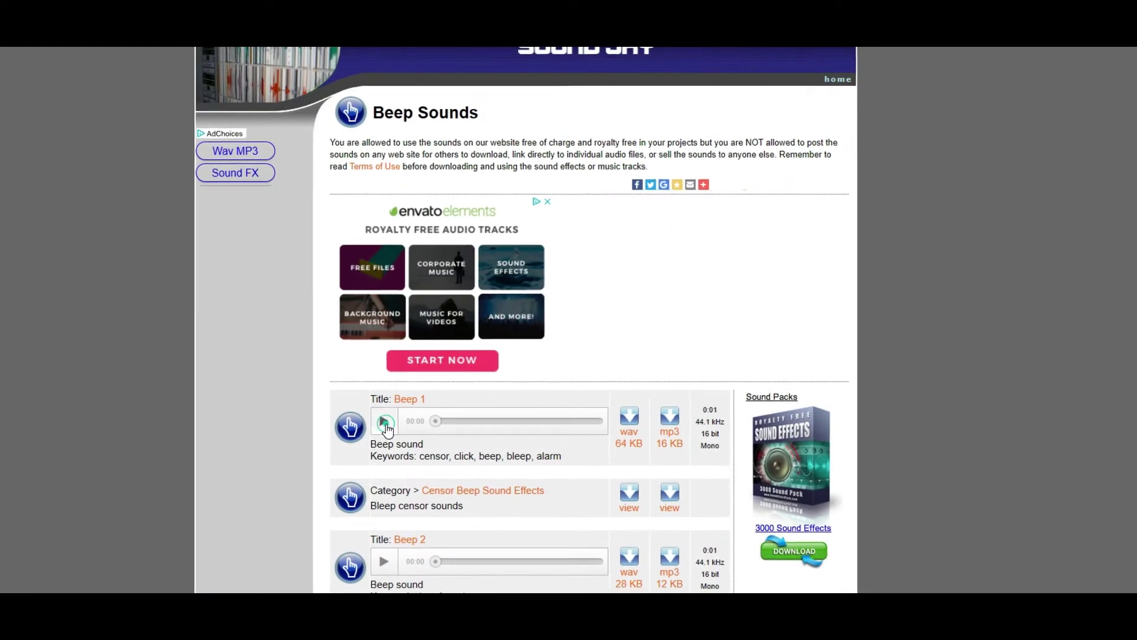
- Preview the Beep 1 sound and save its MP3 version, beep-01a.mp3, to the computer
{"action": "left_click", "coordinate": [385, 424]}
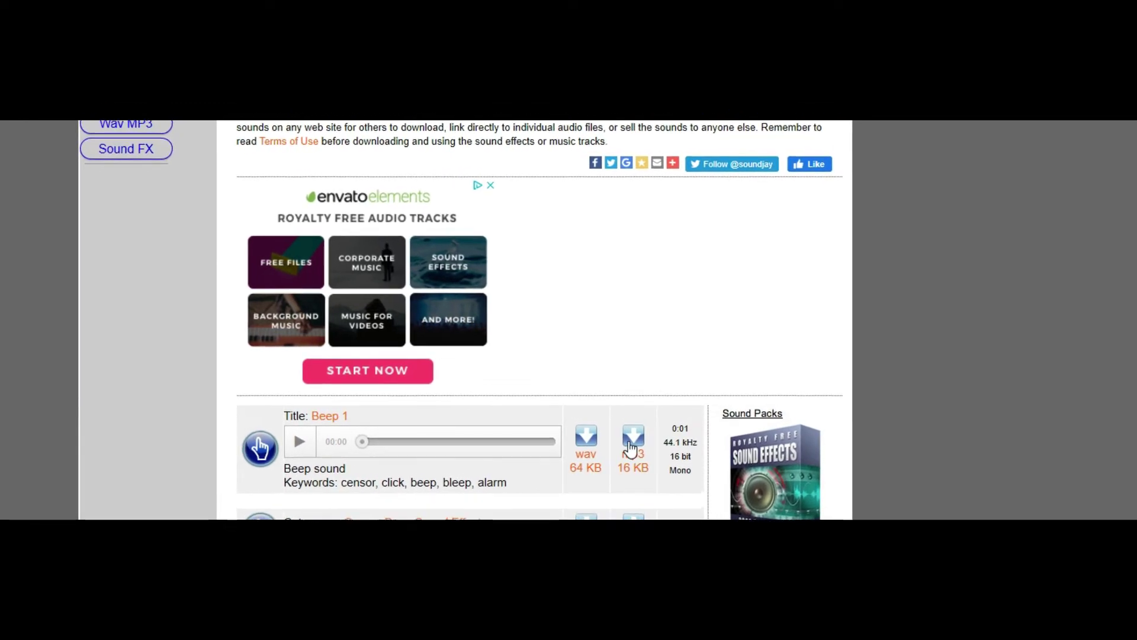
{"action": "left_click", "coordinate": [633, 438]}
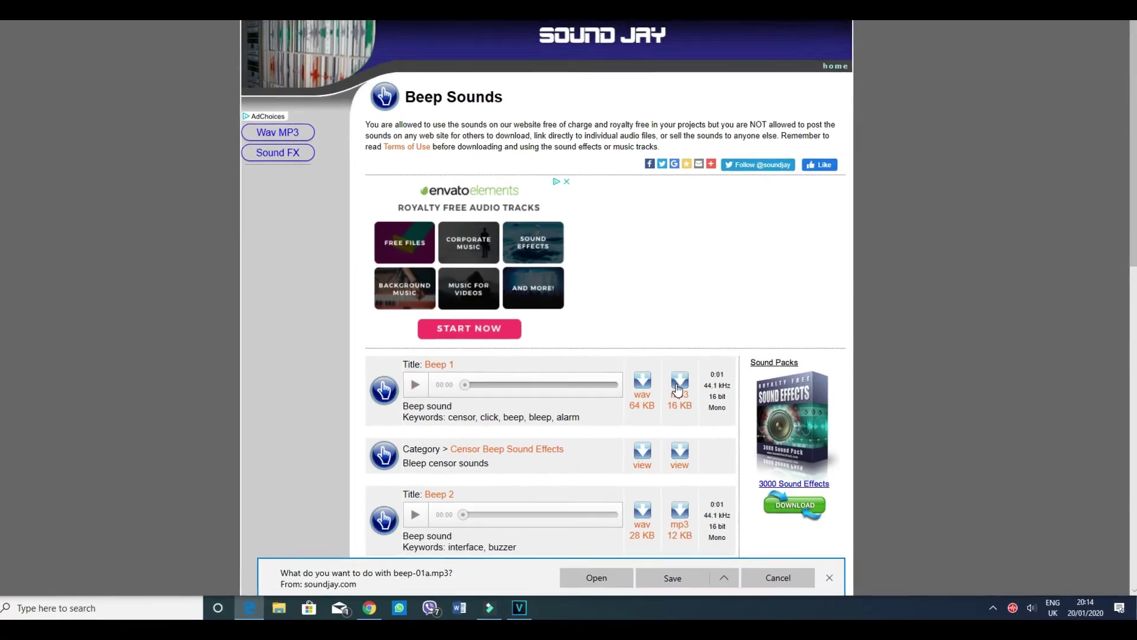
{"action": "left_click", "coordinate": [673, 578]}
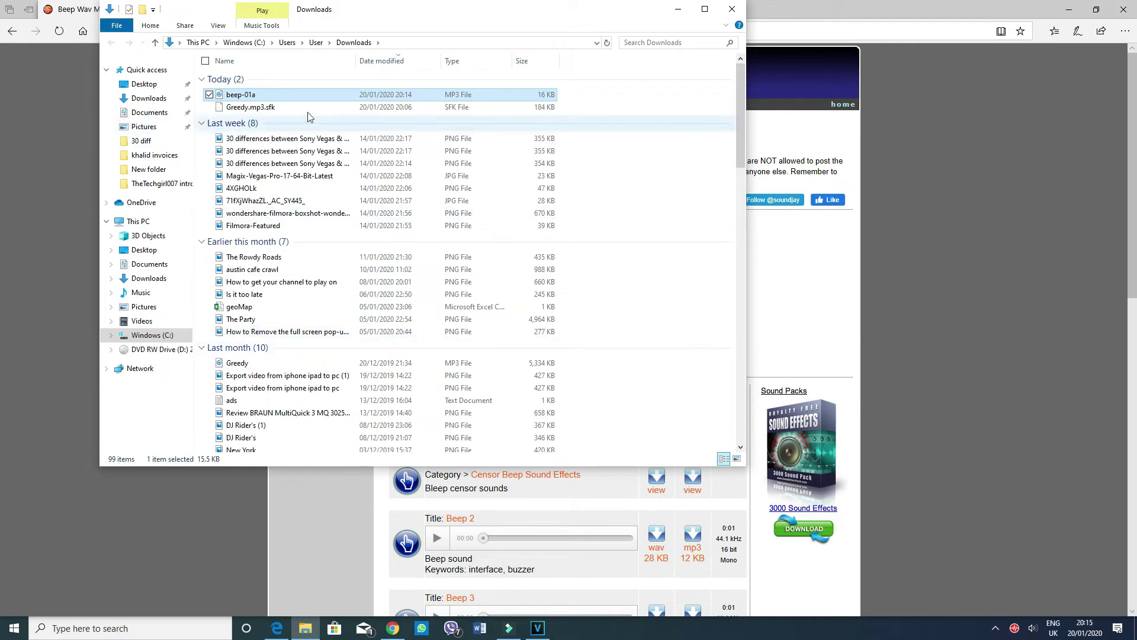
- Try to move the downloaded beep-01a file into the Downloads folder
{"action": "left_click_drag", "start_coordinate": [243, 98], "coordinate": [145, 102]}
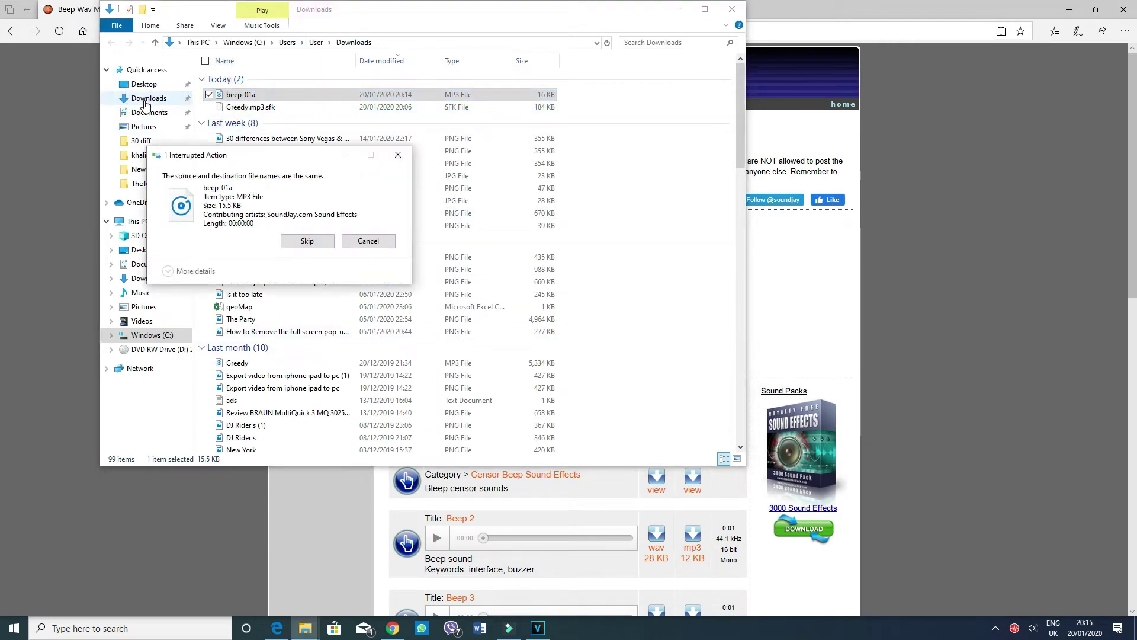
{"action": "left_click", "coordinate": [299, 241]}
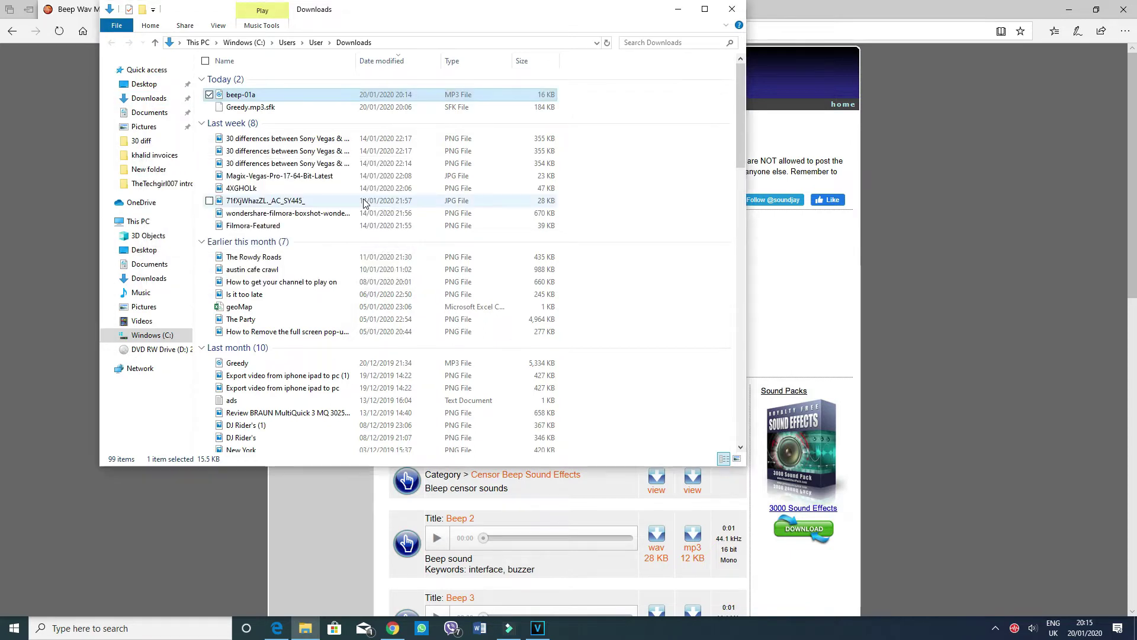
{"action": "left_click", "coordinate": [678, 9]}
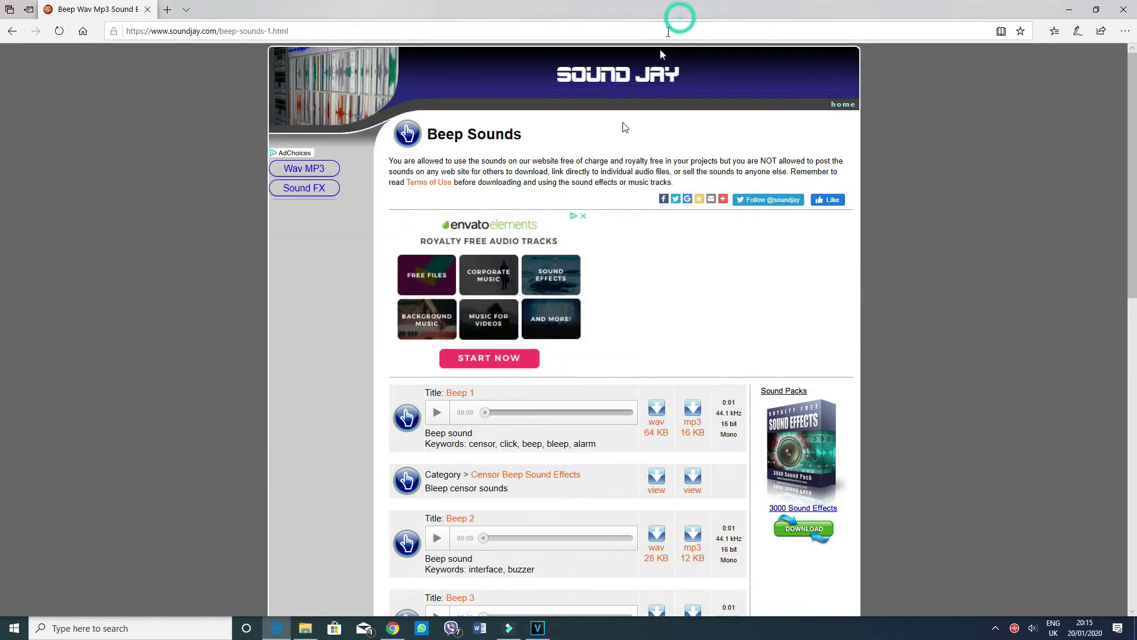
- Switch to VEGAS Pro, set the timeline position to 00:00:28;12 and import beep-01a from Downloads into the project media
{"action": "left_click", "coordinate": [538, 629]}
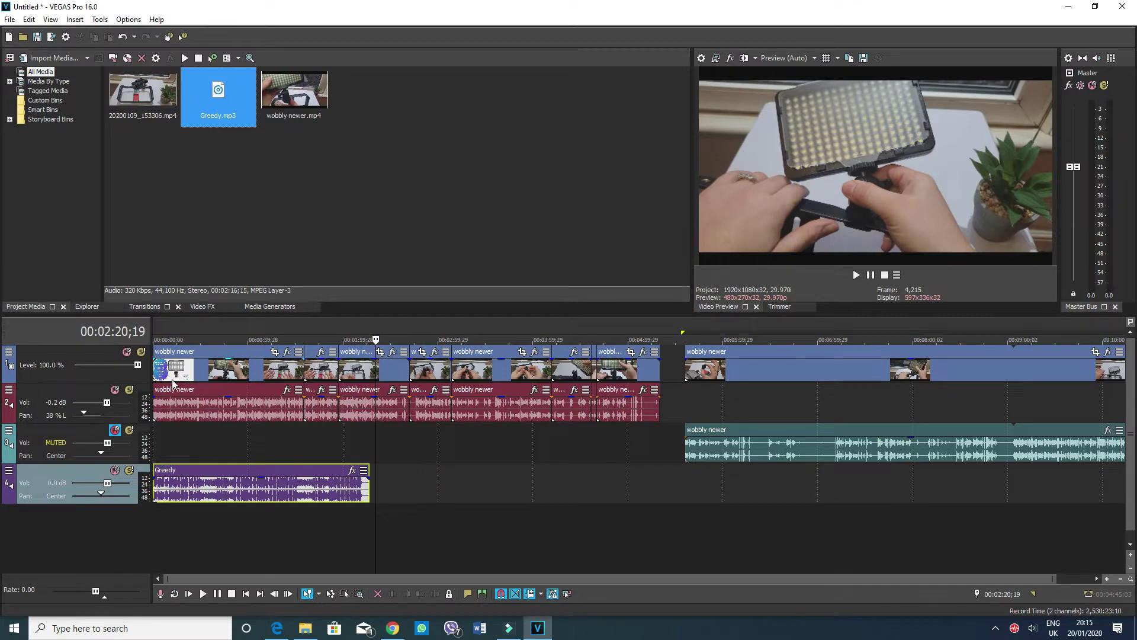
{"action": "left_click", "coordinate": [197, 445]}
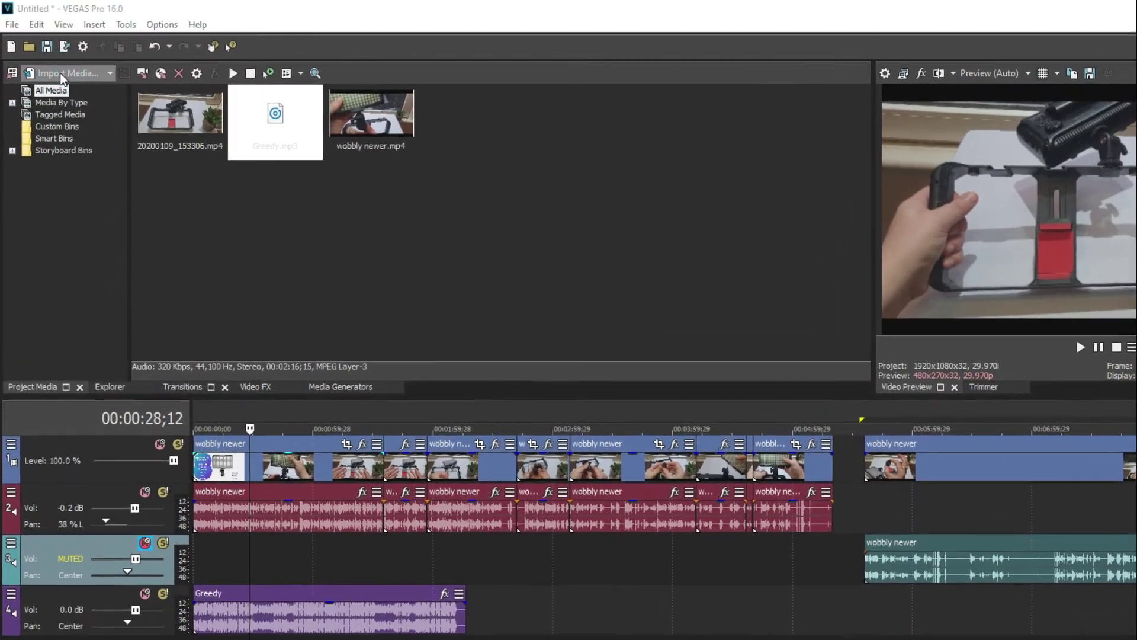
{"action": "left_click", "coordinate": [59, 73]}
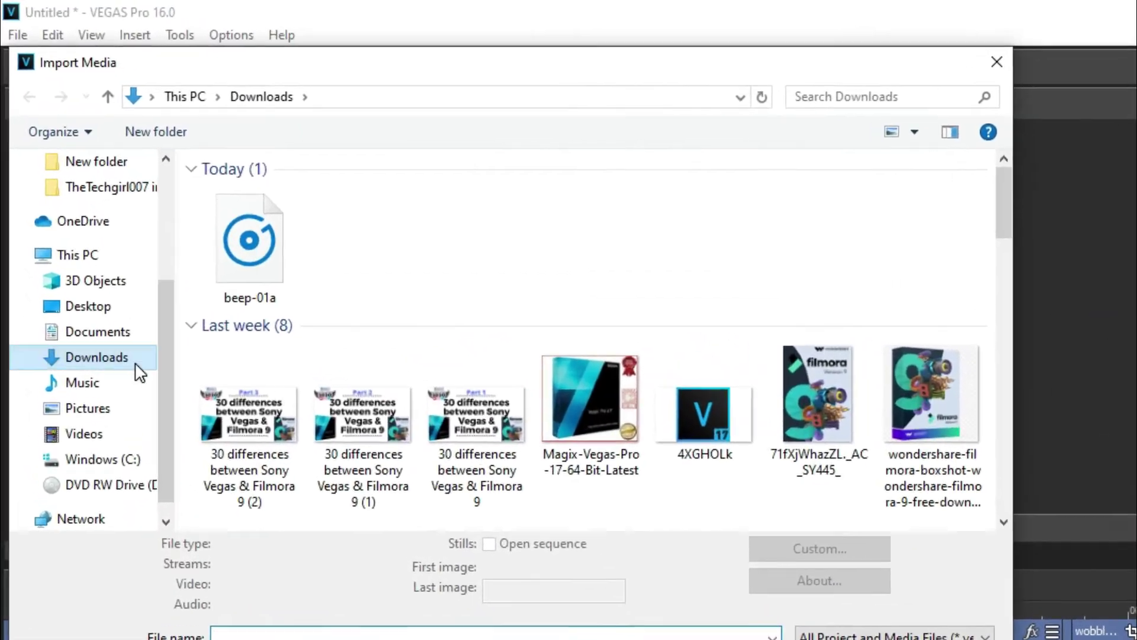
{"action": "left_click", "coordinate": [136, 370]}
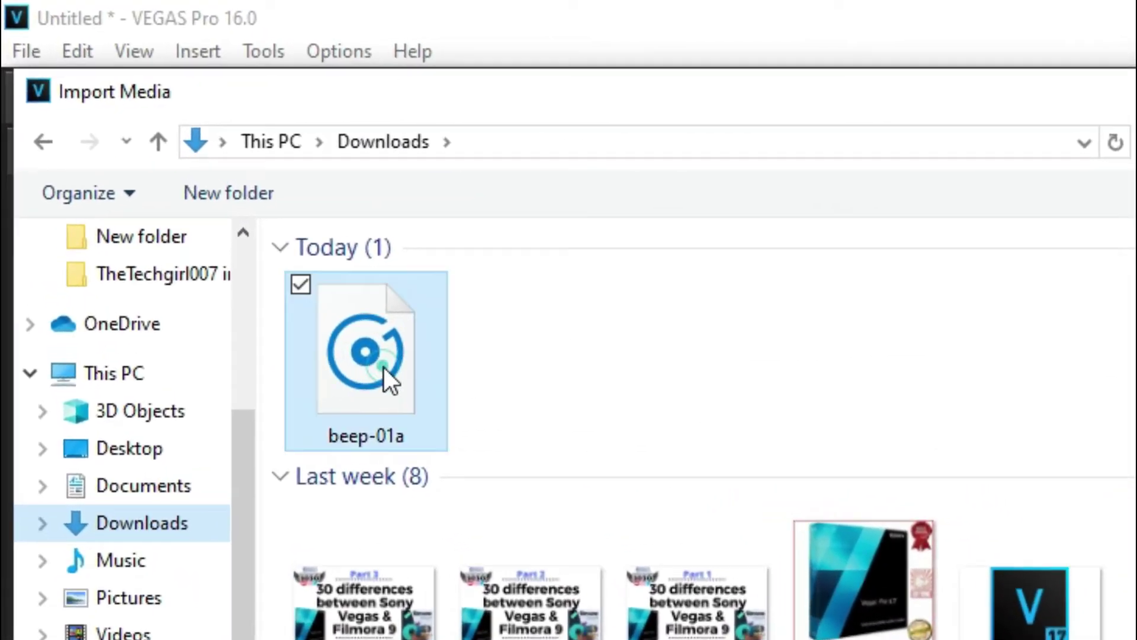
{"action": "double_click", "coordinate": [276, 260]}
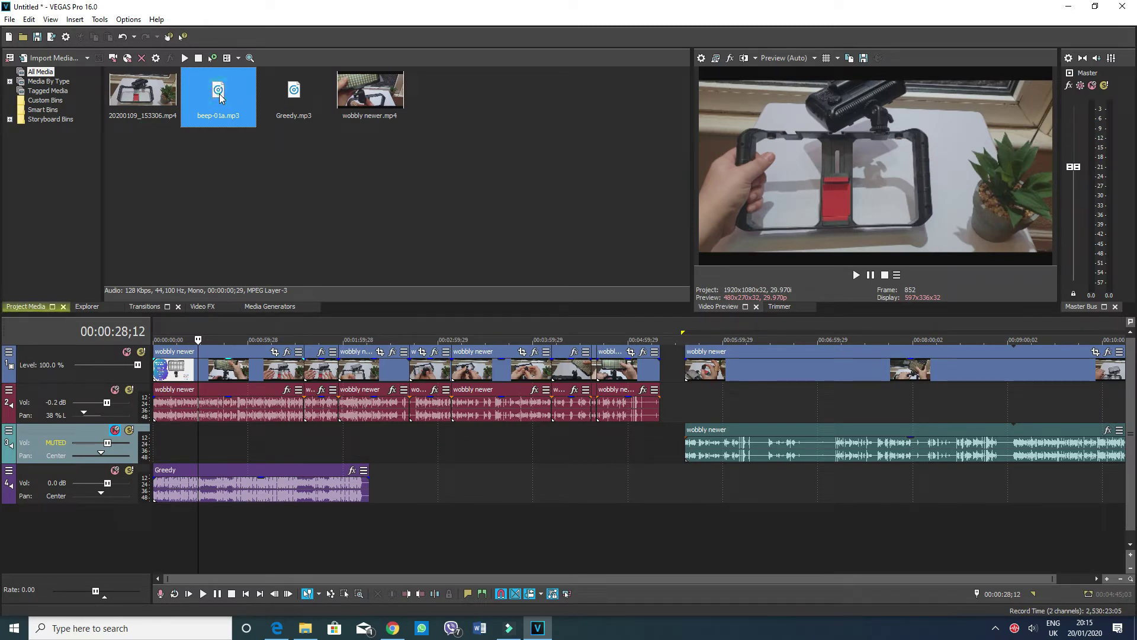
- Place beep-01a.mp3 on track 3 at about 00:00:33 and play the timeline across it from 00:00:28;12
{"action": "left_click_drag", "start_coordinate": [208, 449], "coordinate": [205, 453]}
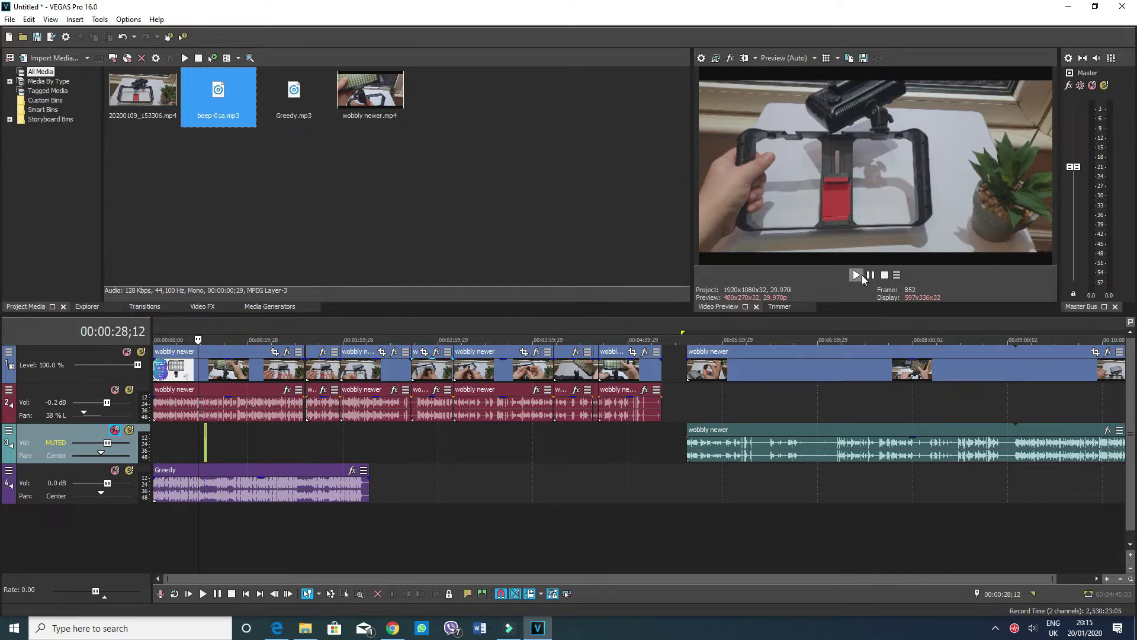
{"action": "left_click", "coordinate": [856, 275]}
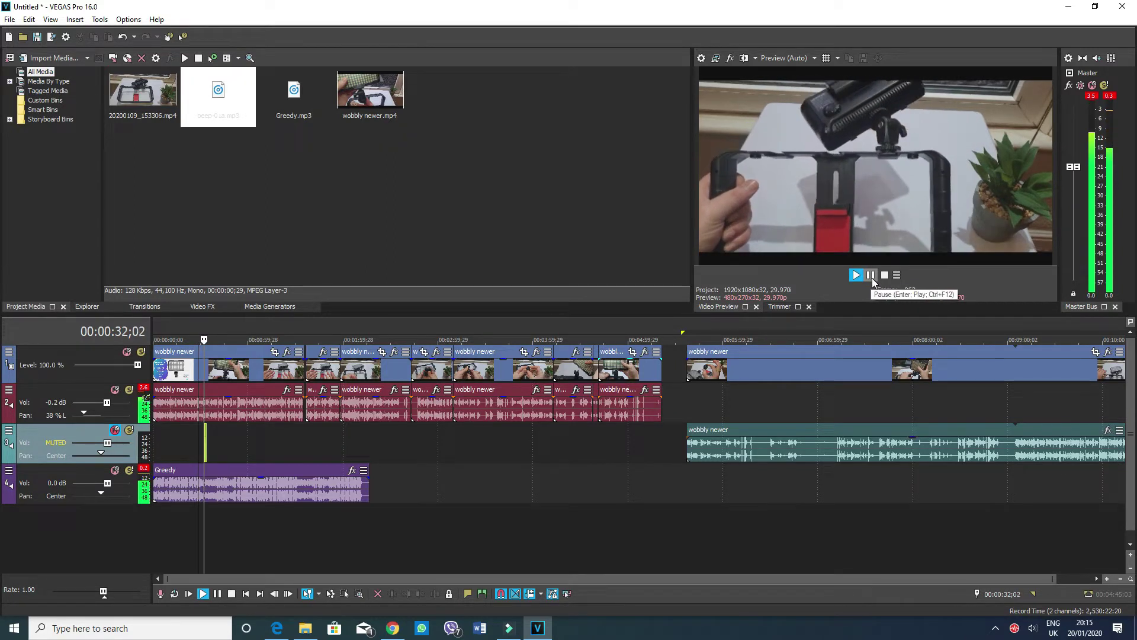
{"action": "left_click", "coordinate": [872, 281]}
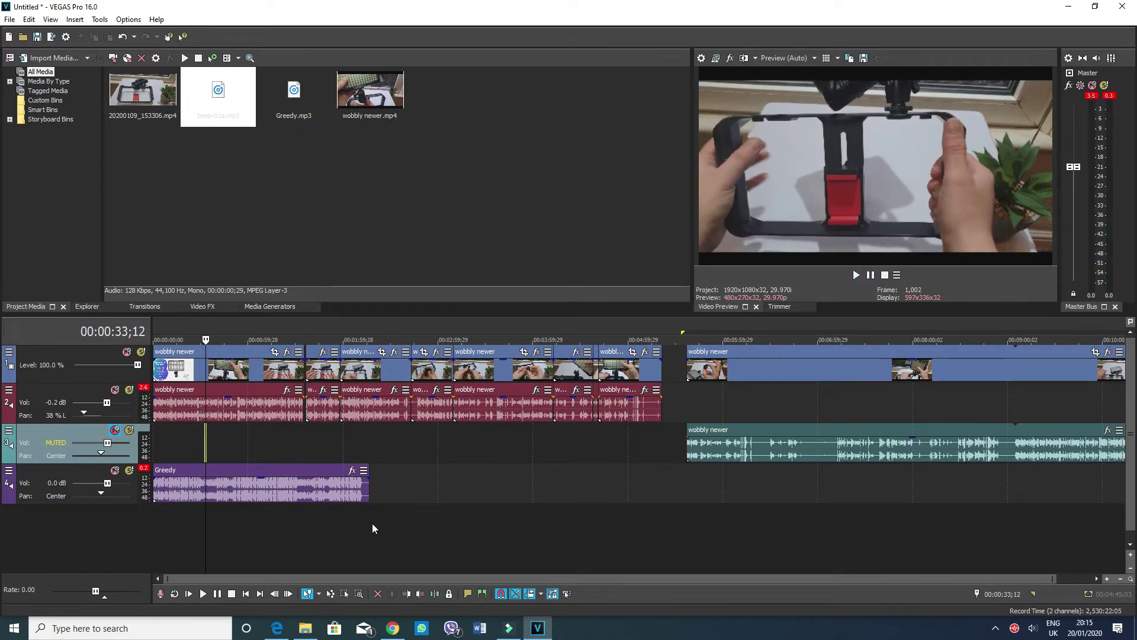
- Mute audio tracks 4 and 2, and briefly play the timeline from just before the beep
{"action": "left_click", "coordinate": [115, 470]}
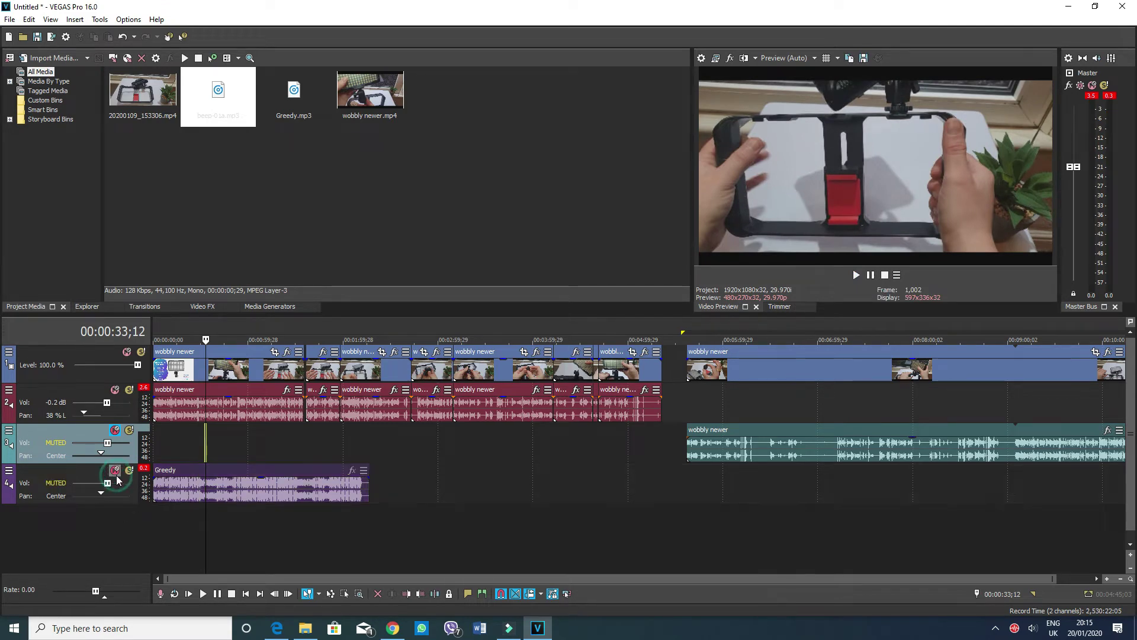
{"action": "left_click", "coordinate": [115, 390]}
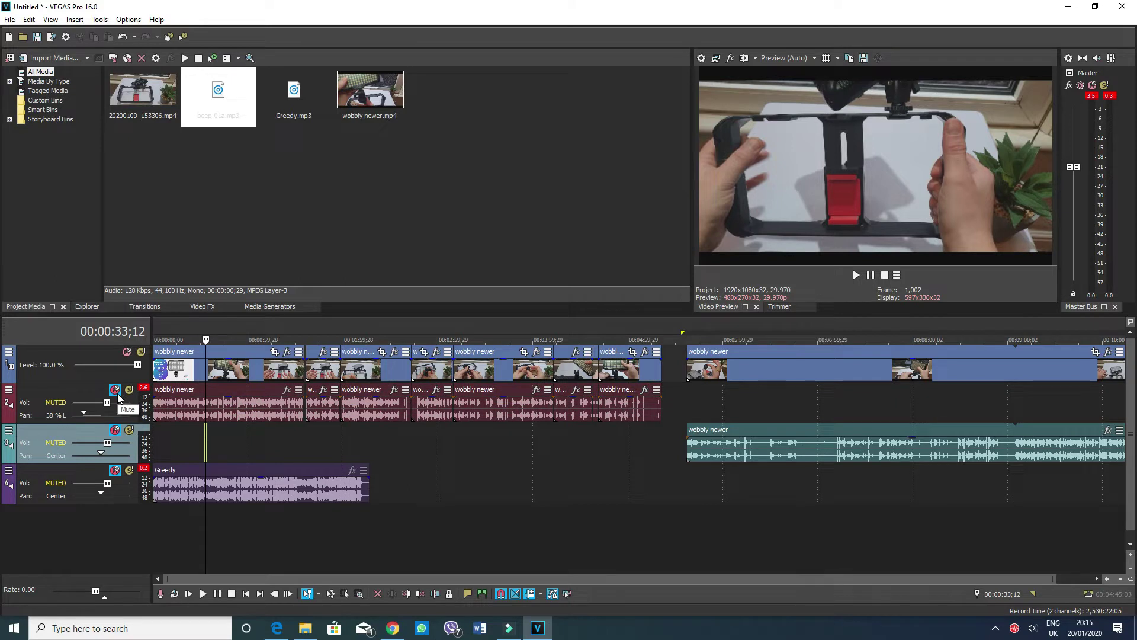
{"action": "left_click", "coordinate": [203, 339]}
{"action": "key", "text": "space"}
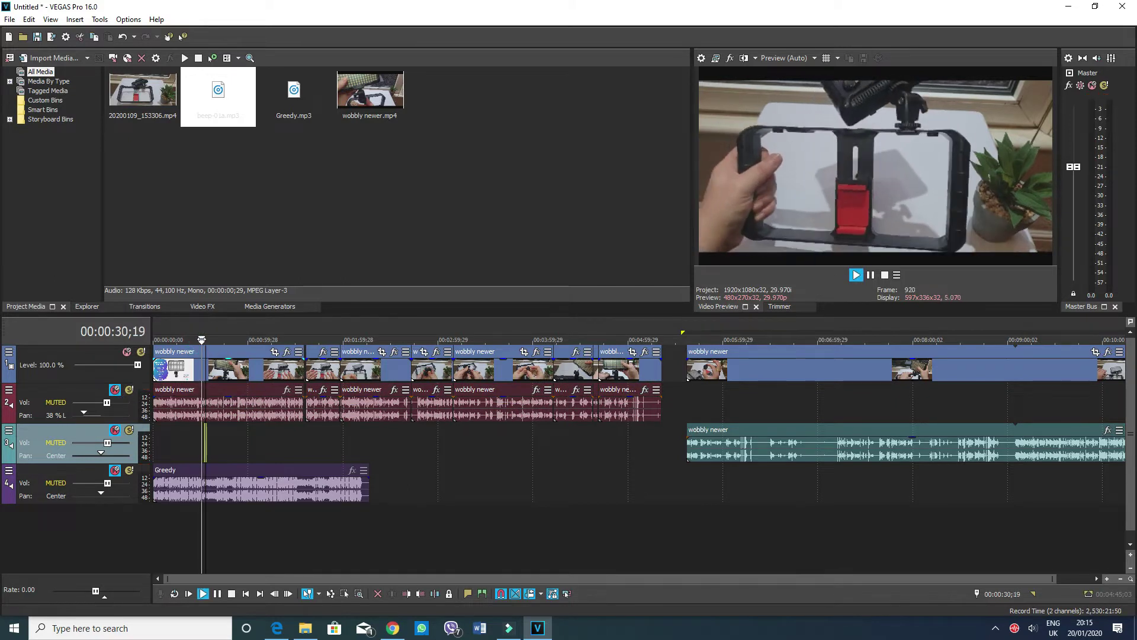
{"action": "key", "text": "space"}
- Raise track 3's volume to 12.0 dB, unmute the track and play the beep from 00:00:30;23
{"action": "left_click_drag", "start_coordinate": [108, 444], "coordinate": [141, 453]}
{"action": "left_click", "coordinate": [114, 431]}
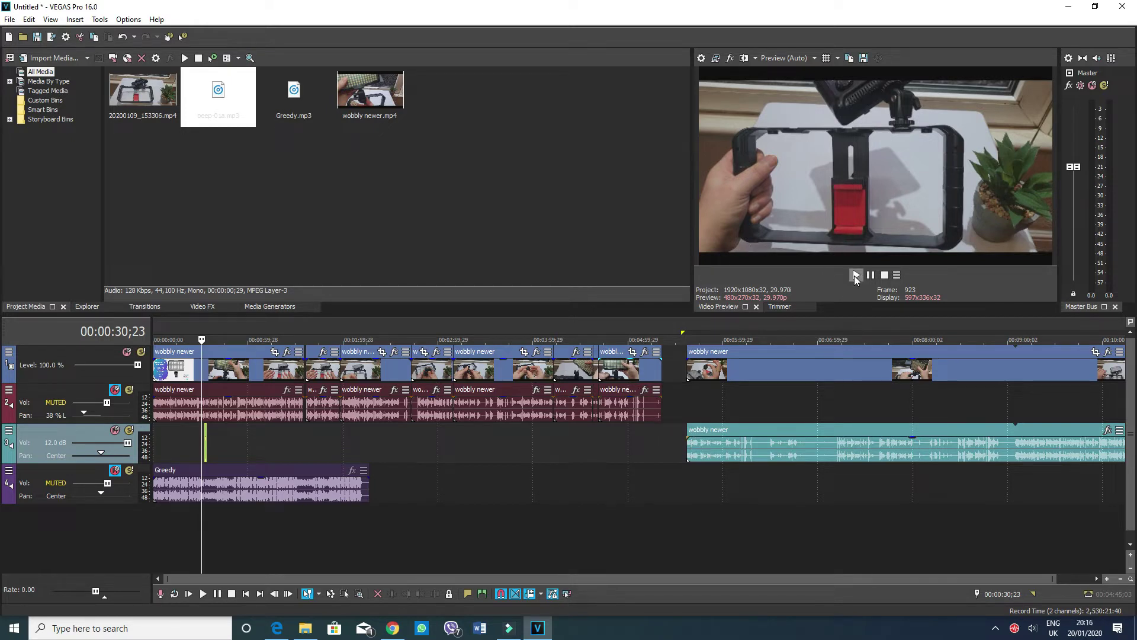
{"action": "left_click", "coordinate": [855, 276]}
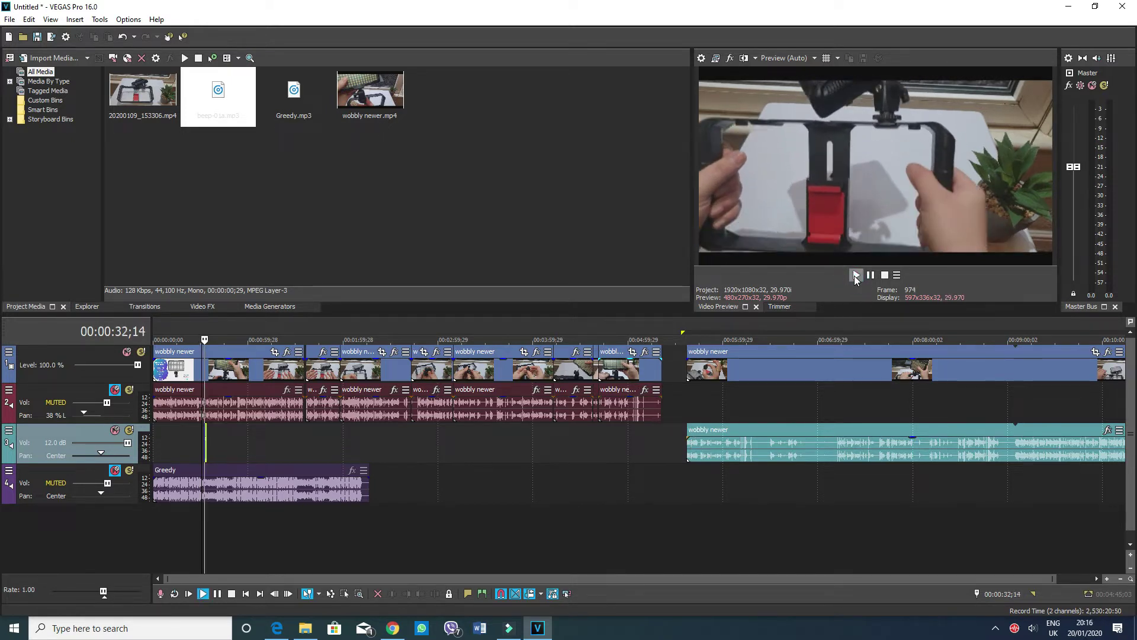
{"action": "left_click", "coordinate": [873, 278]}
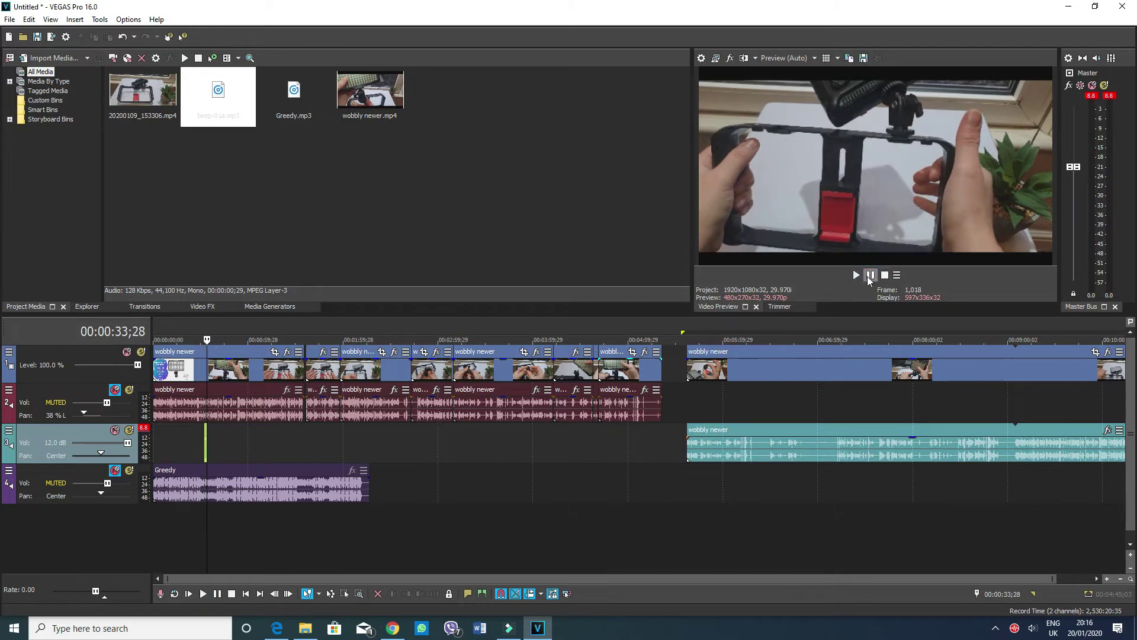
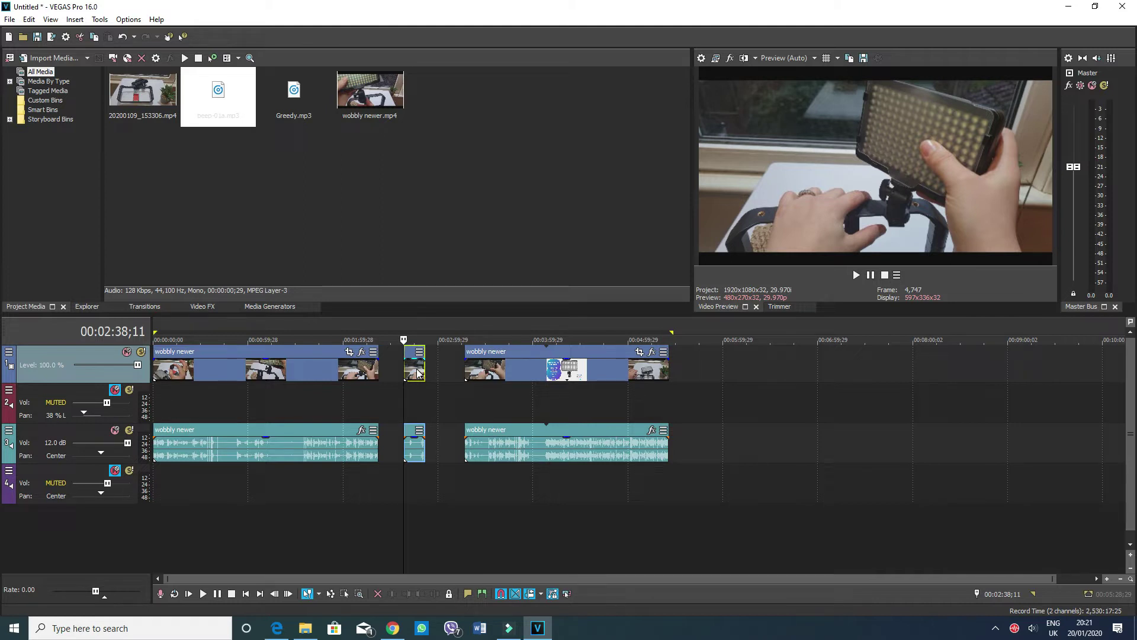
- Open the Video Event FX window of the short middle clip at 00:02:38;11, dismissing the plug-in chooser without adding an effect
{"action": "right_click", "coordinate": [414, 373]}
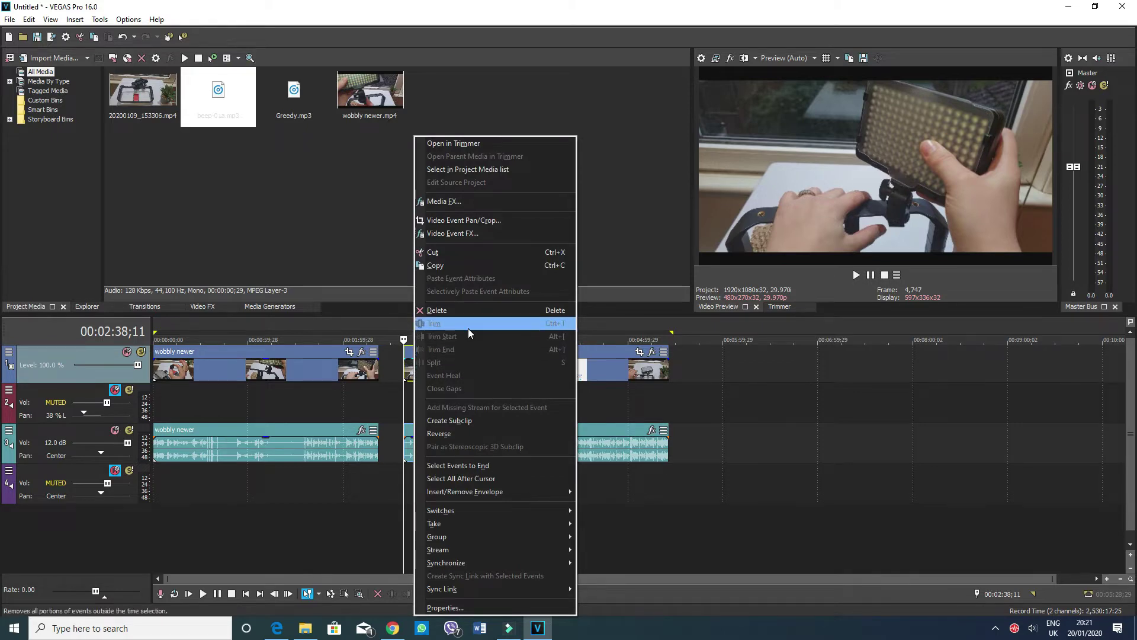
{"action": "left_click", "coordinate": [507, 234]}
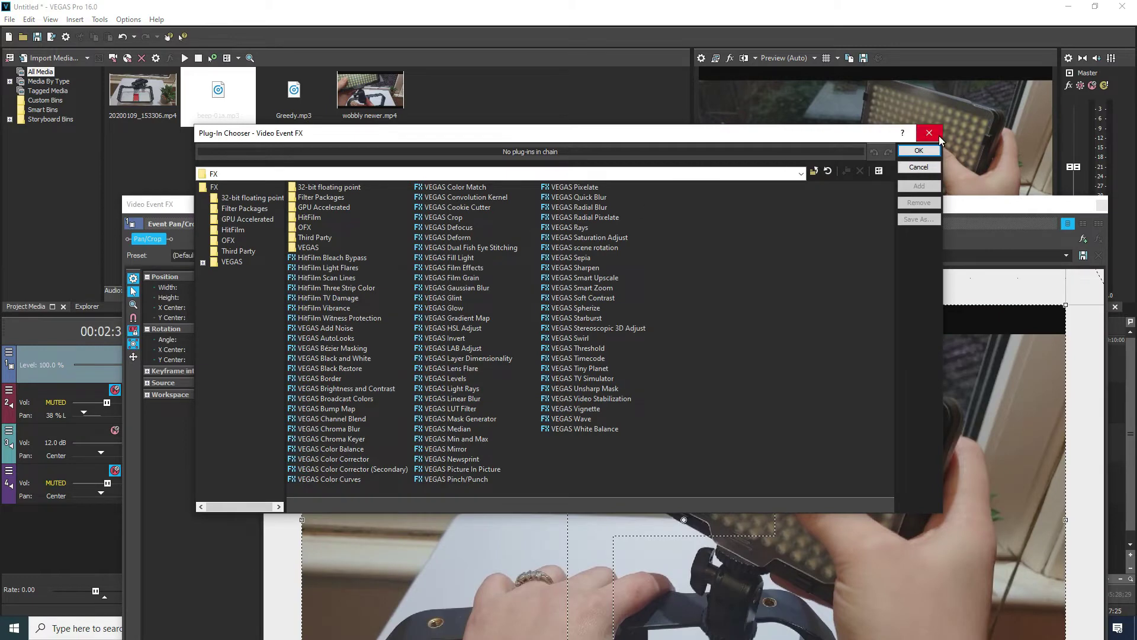
{"action": "left_click", "coordinate": [939, 137]}
{"action": "left_click_drag", "start_coordinate": [821, 211], "coordinate": [584, 69]}
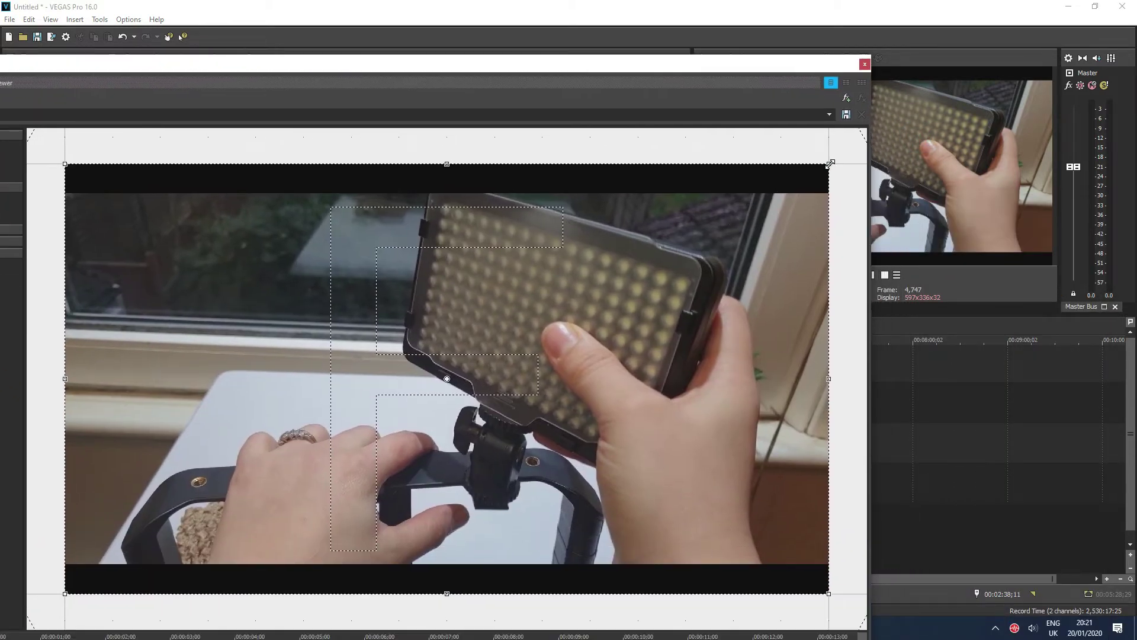
- Shrink the clip's Pan/Crop frame around its centre to about two-thirds size and rotate it slightly clockwise
{"action": "left_click_drag", "start_coordinate": [830, 164], "coordinate": [708, 231]}
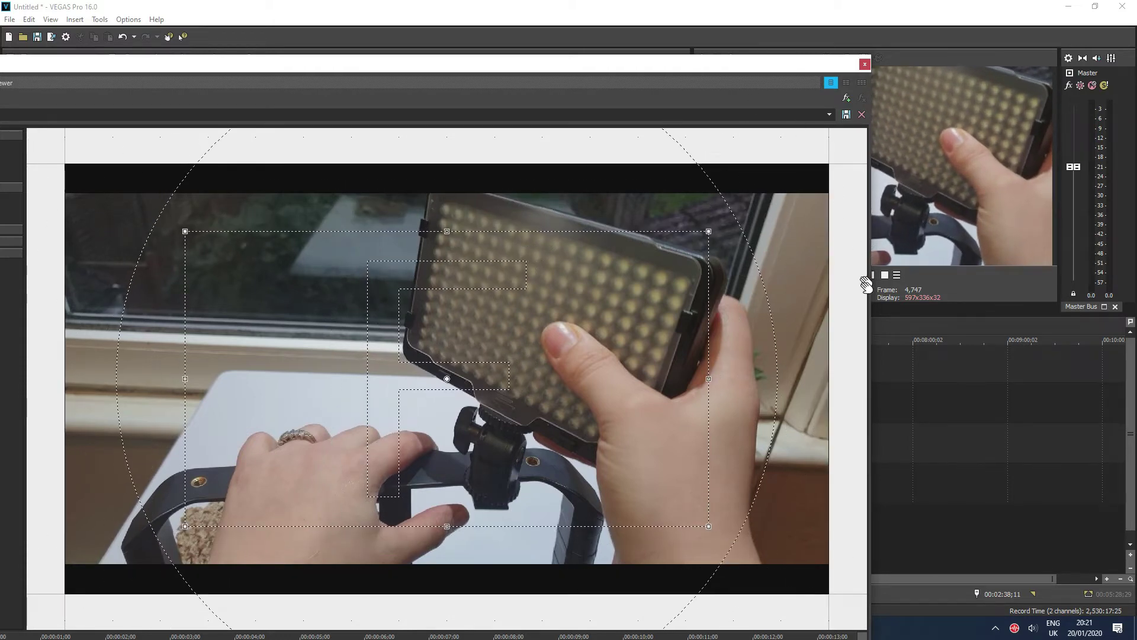
{"action": "left_click_drag", "start_coordinate": [873, 351], "coordinate": [652, 351]}
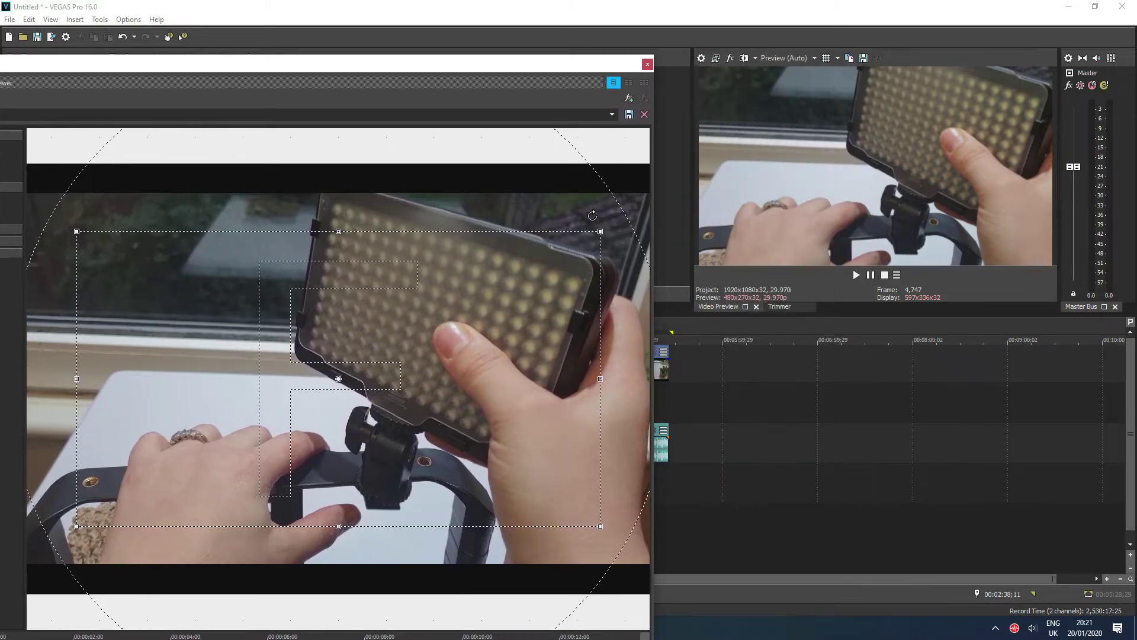
{"action": "left_click_drag", "start_coordinate": [594, 212], "coordinate": [416, 336]}
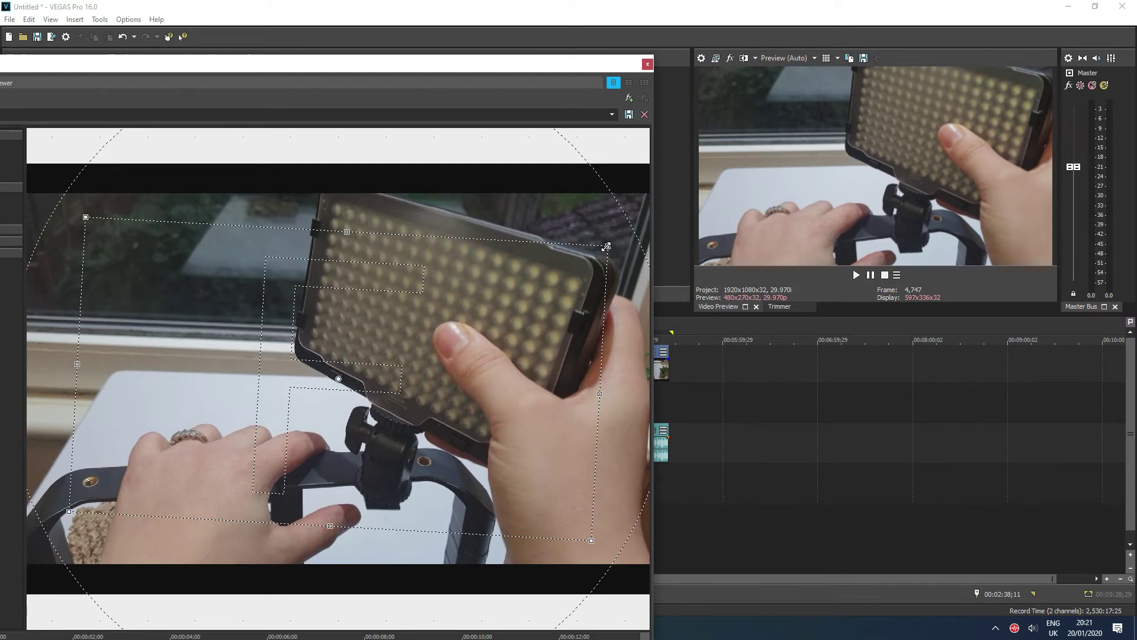
- Shrink the Pan/Crop frame, centre it over the hand wearing the ring, enlarge it past the picture's left edge and close the window
{"action": "left_click_drag", "start_coordinate": [606, 246], "coordinate": [492, 303]}
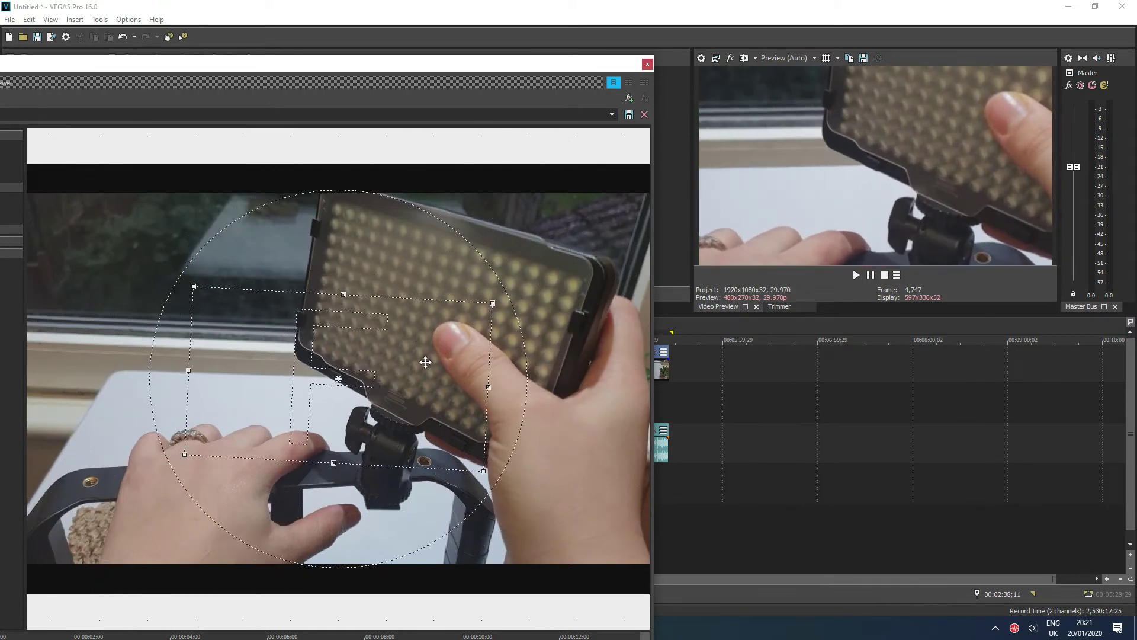
{"action": "left_click_drag", "start_coordinate": [425, 362], "coordinate": [519, 305]}
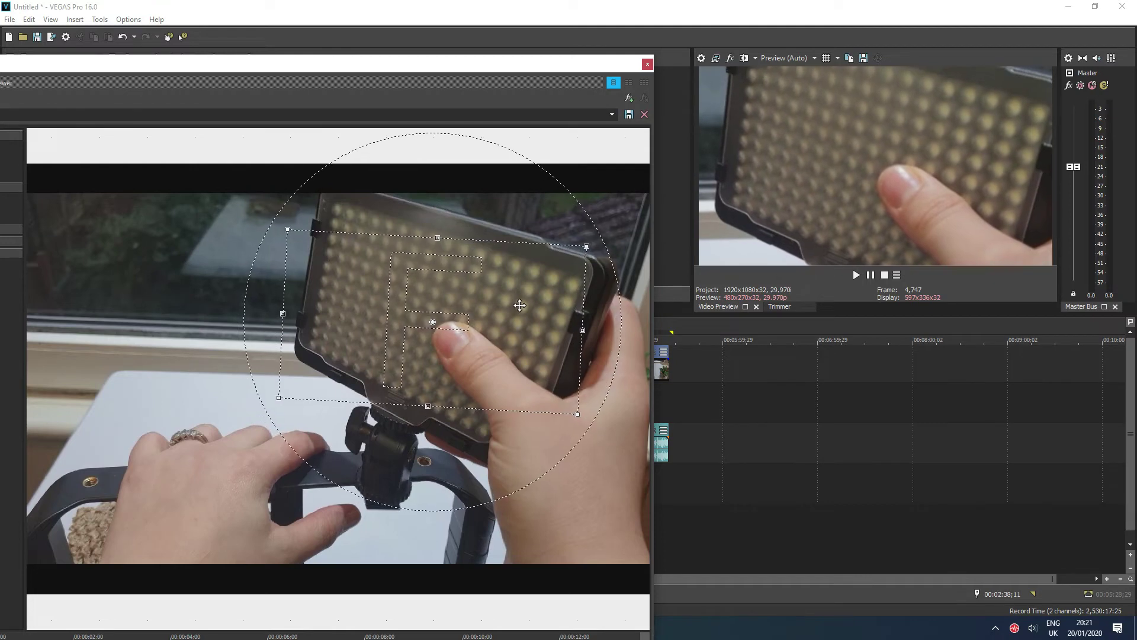
{"action": "left_click_drag", "start_coordinate": [588, 249], "coordinate": [566, 266]}
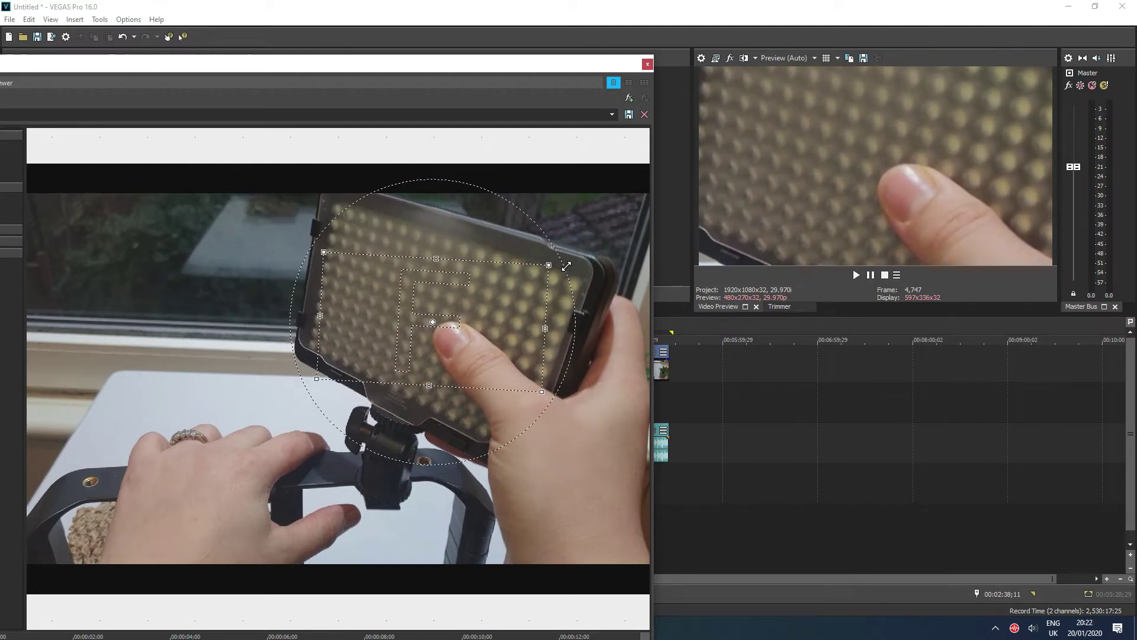
{"action": "left_click_drag", "start_coordinate": [524, 308], "coordinate": [261, 430]}
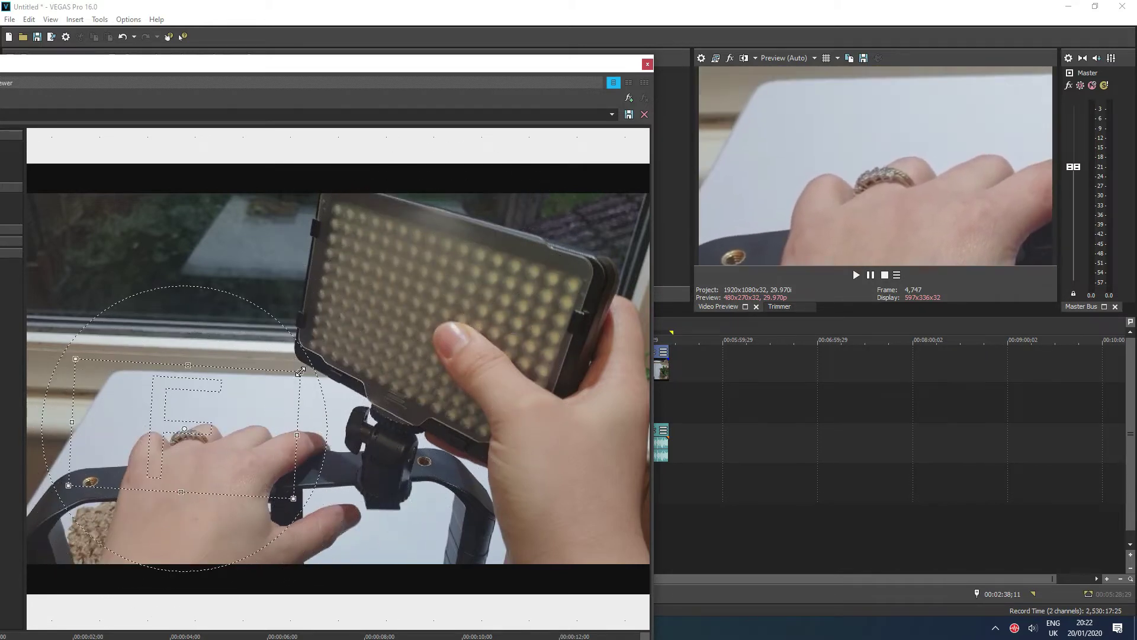
{"action": "left_click_drag", "start_coordinate": [301, 370], "coordinate": [559, 263]}
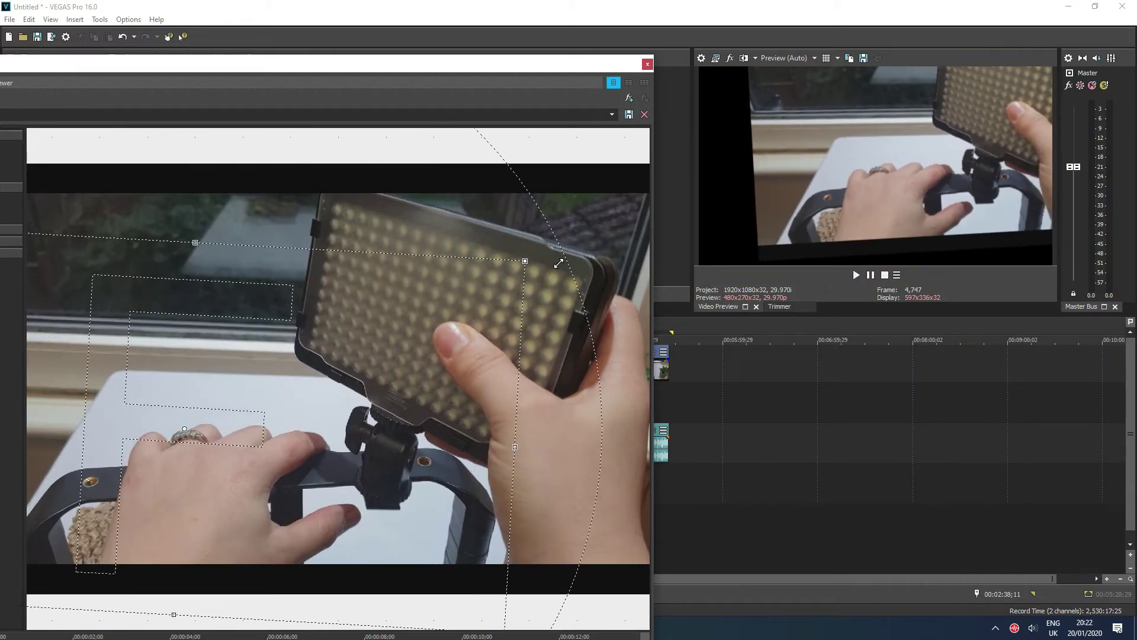
{"action": "left_click", "coordinate": [648, 65]}
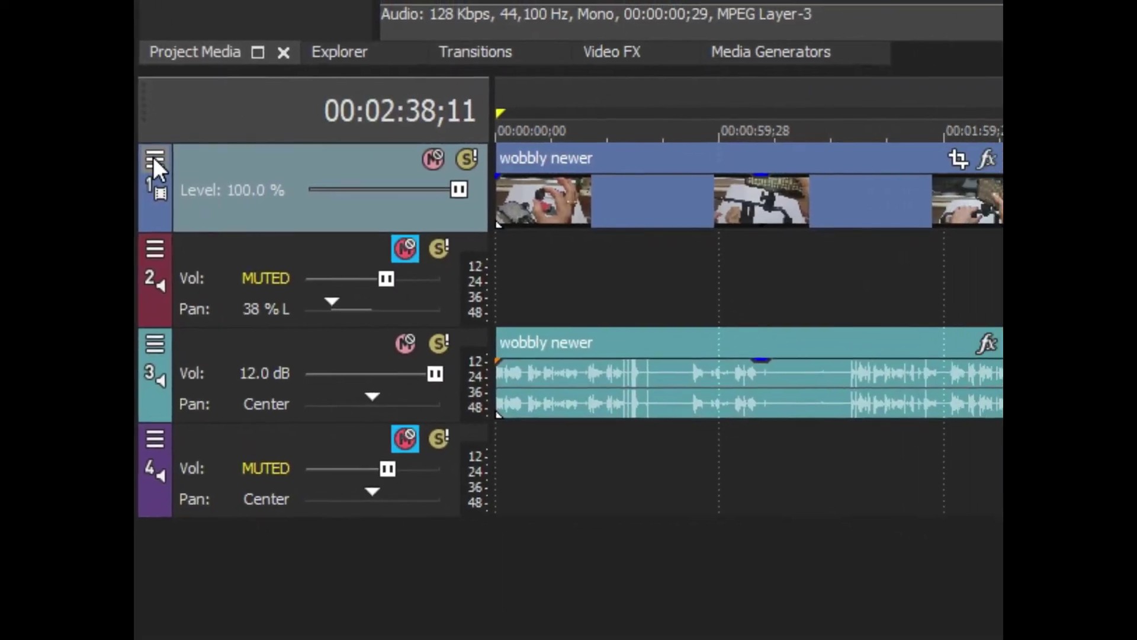
- Open Track Motion for track 1, then enlarge and offset its frame to about 9,098 by 5,118 at X -2,370, Y -1,945
{"action": "left_click", "coordinate": [132, 156]}
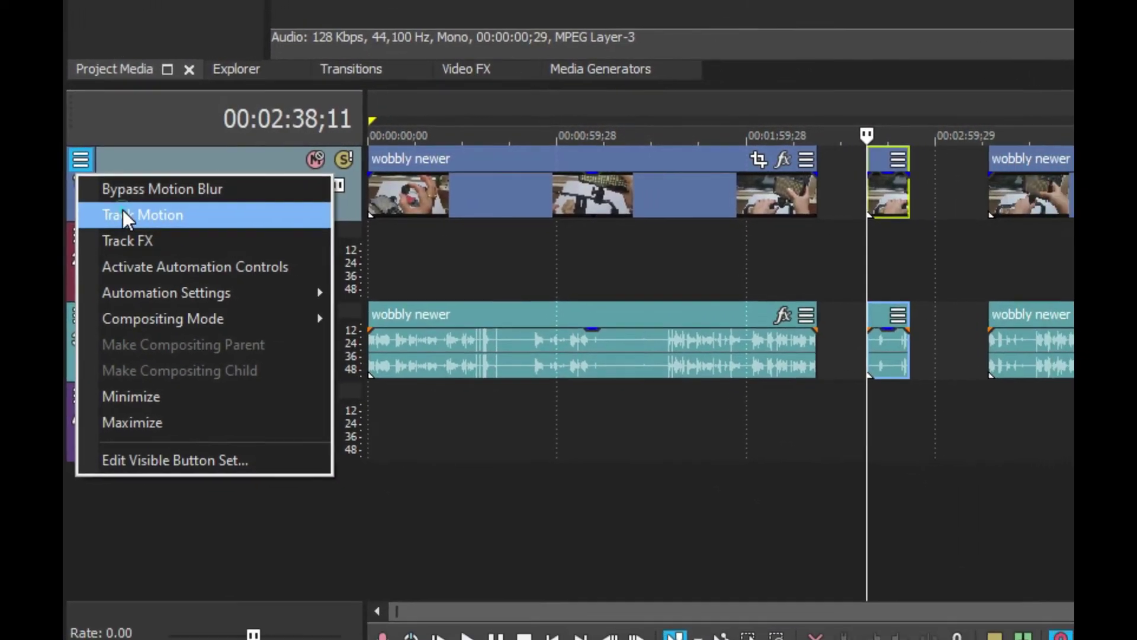
{"action": "left_click", "coordinate": [178, 221]}
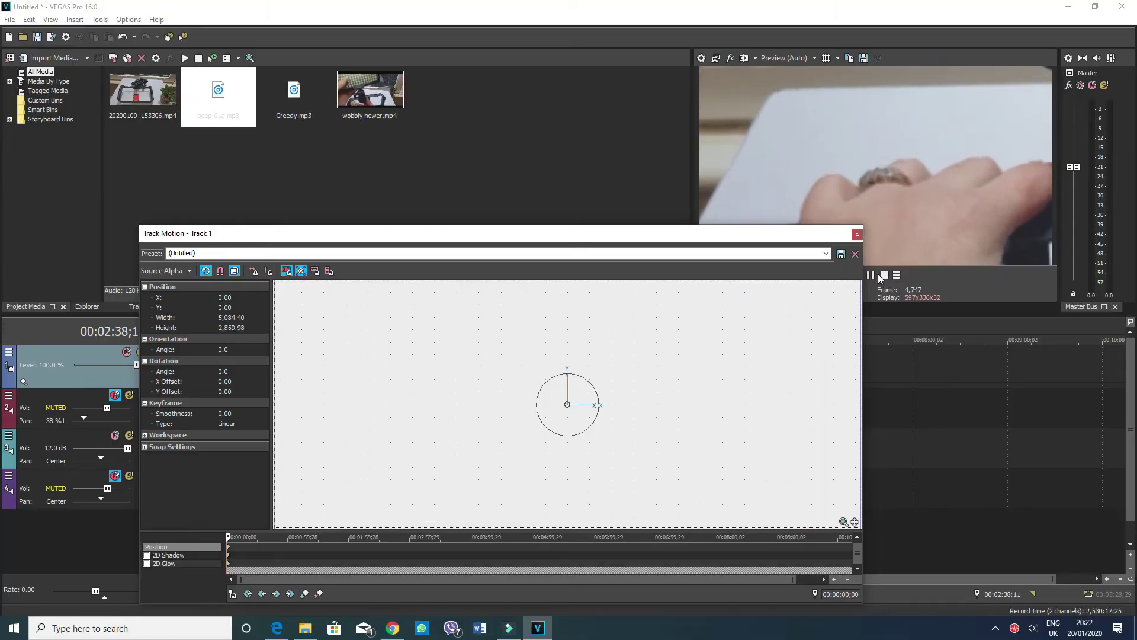
{"action": "left_click_drag", "start_coordinate": [1131, 142], "coordinate": [1084, 203]}
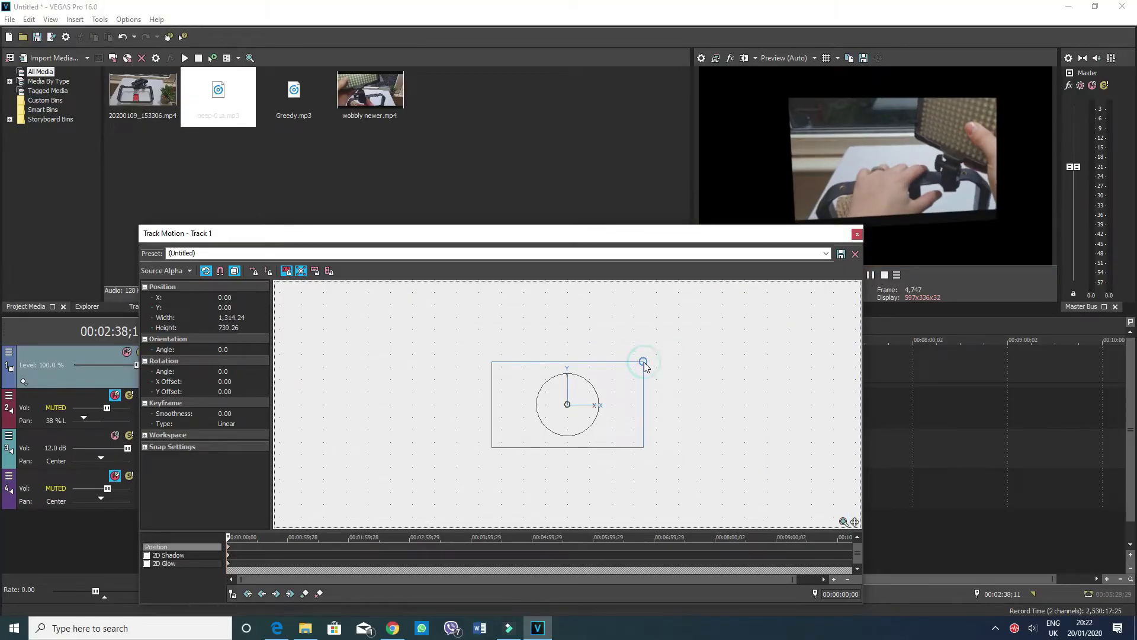
{"action": "left_click_drag", "start_coordinate": [643, 363], "coordinate": [785, 236]}
{"action": "left_click_drag", "start_coordinate": [756, 369], "coordinate": [518, 507]}
{"action": "left_click", "coordinate": [767, 313]}
{"action": "left_click_drag", "start_coordinate": [756, 344], "coordinate": [736, 401]}
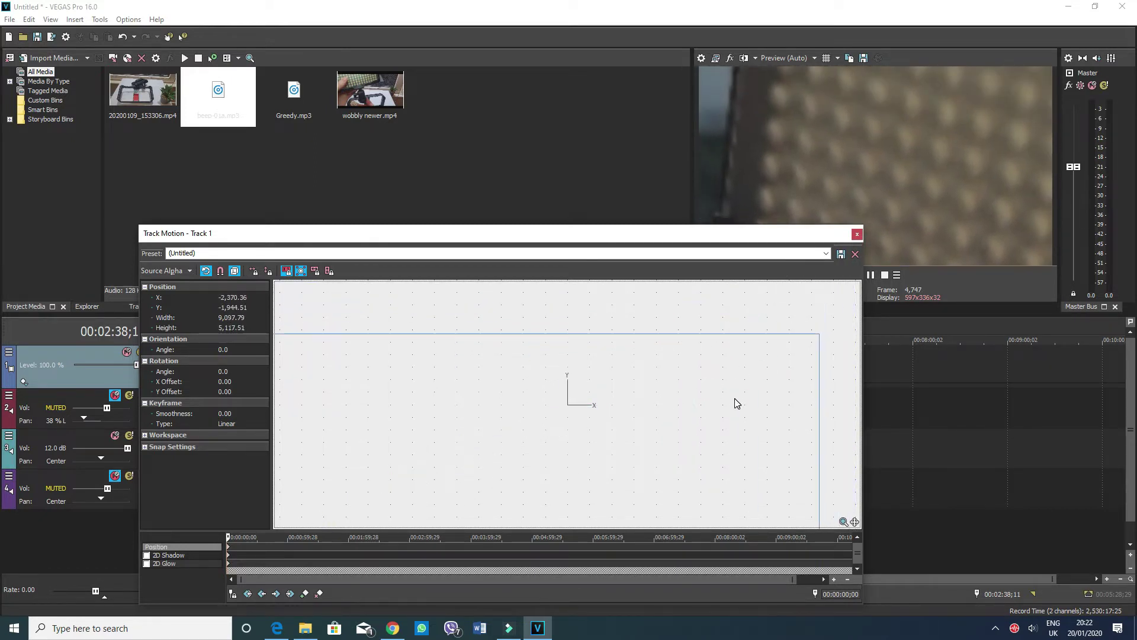
- Scale track 1's motion frame down to about 940 by 529, place it at about X -585, Y 231, and close Track Motion
{"action": "left_click_drag", "start_coordinate": [819, 331], "coordinate": [690, 379]}
{"action": "left_click_drag", "start_coordinate": [622, 434], "coordinate": [636, 389]}
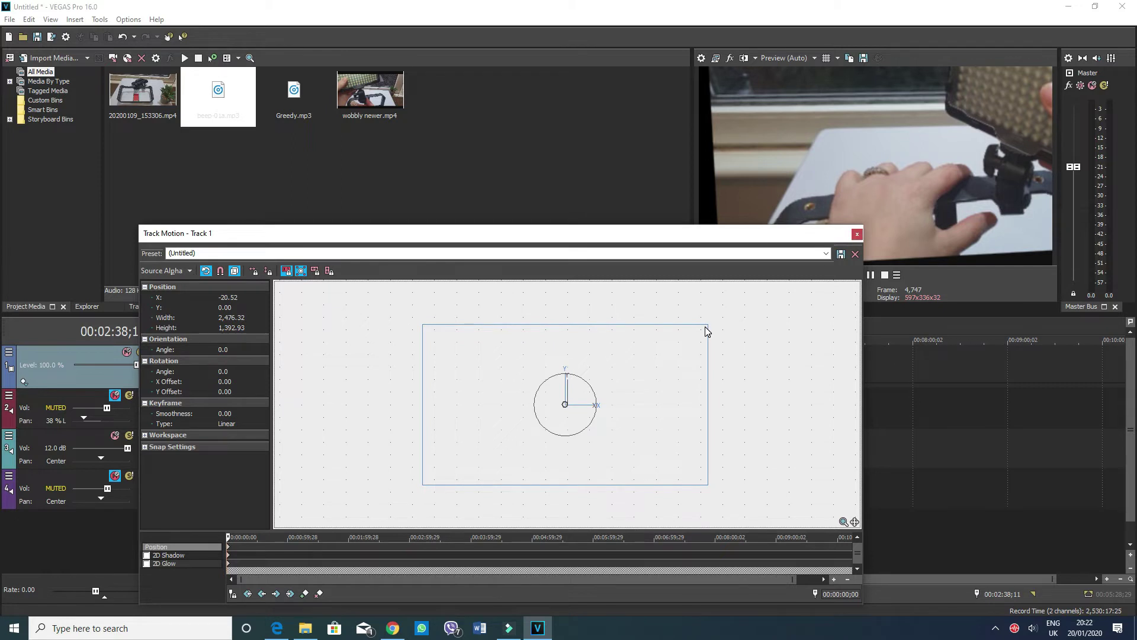
{"action": "left_click_drag", "start_coordinate": [708, 325], "coordinate": [620, 374]}
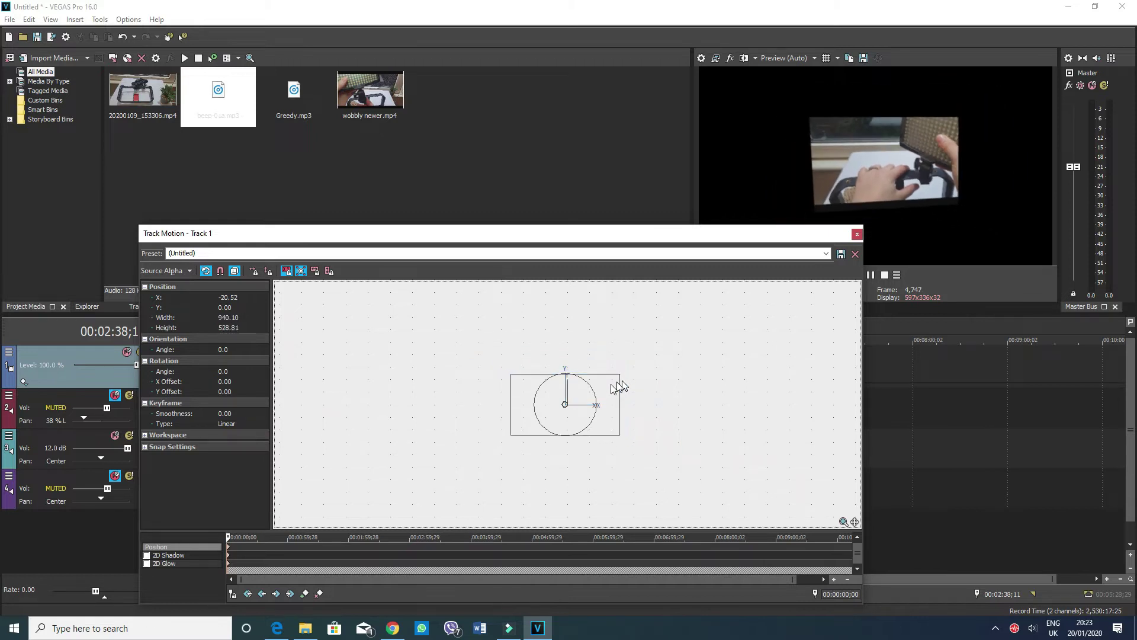
{"action": "left_click_drag", "start_coordinate": [602, 428], "coordinate": [535, 399]}
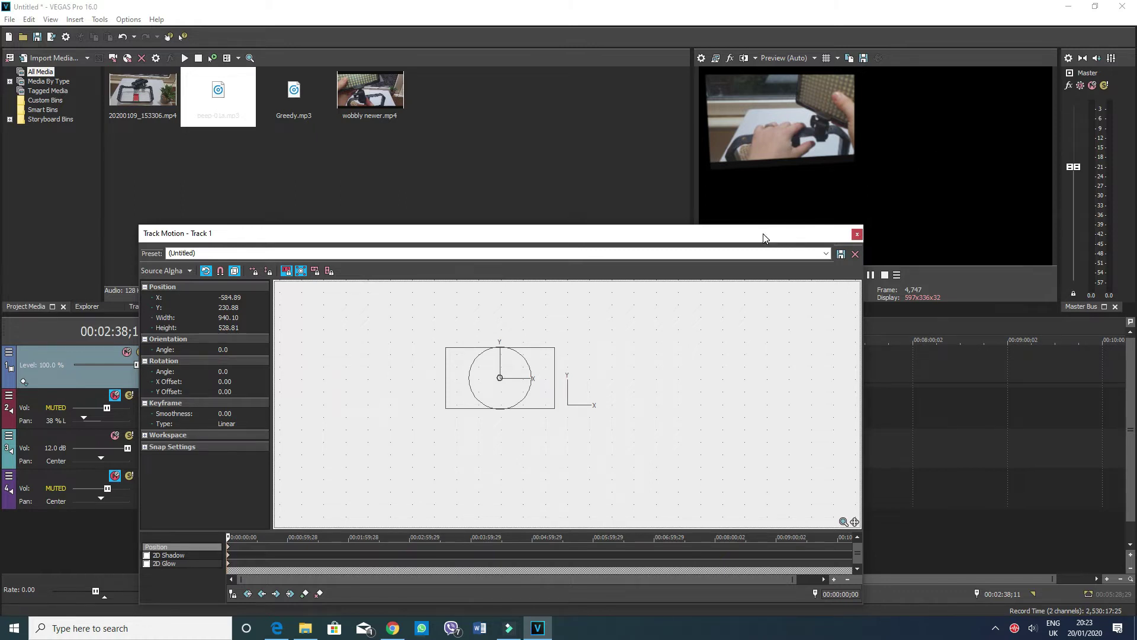
{"action": "key", "text": "Escape"}
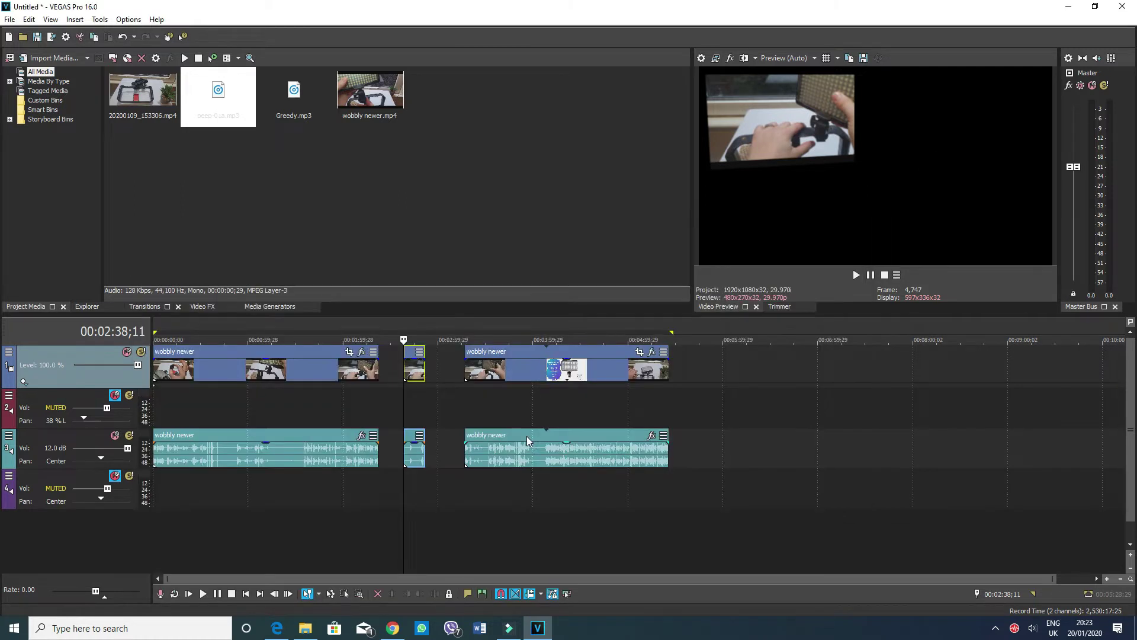
- Switch to Filmora9 and move the last short clip before the gap about one second later on the video track
{"action": "mouse_move", "coordinate": [543, 637]}
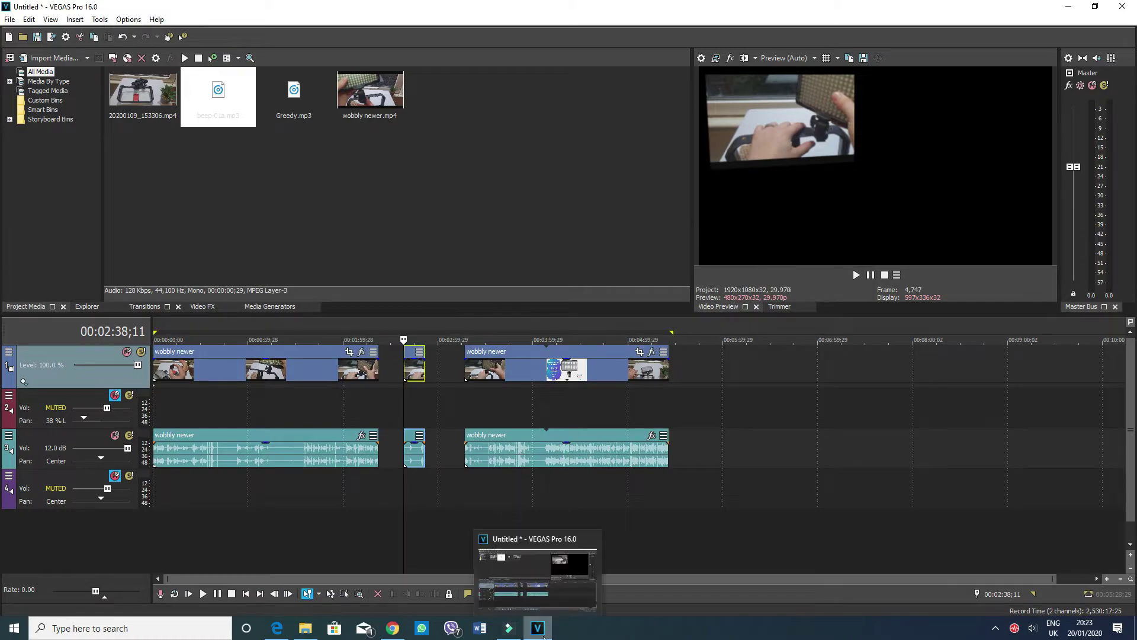
{"action": "left_click", "coordinate": [511, 629]}
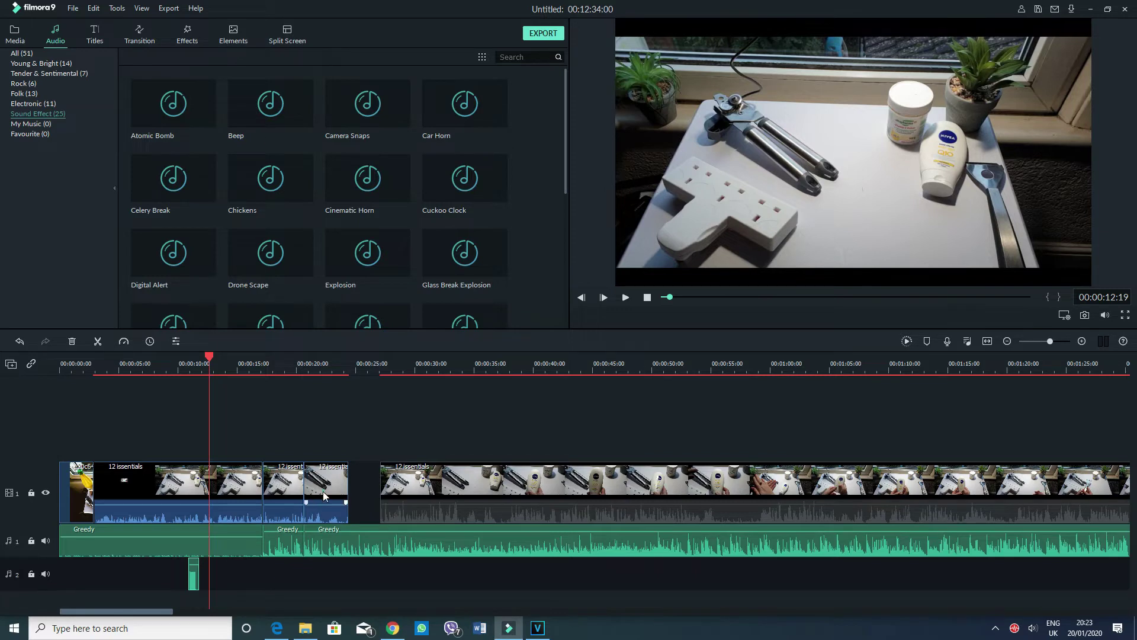
{"action": "left_click_drag", "start_coordinate": [324, 497], "coordinate": [332, 488]}
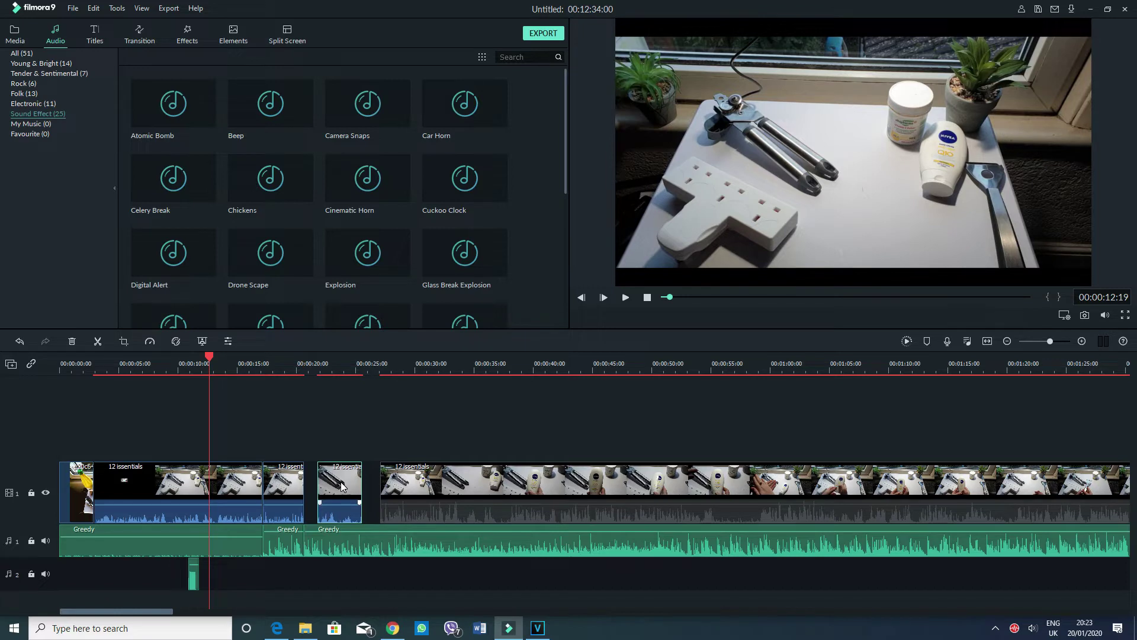
- Crop the moved clip to 982 x 552 around the area between the can opener and the bottles, and preview it at 00:00:23:06
{"action": "right_click", "coordinate": [340, 483]}
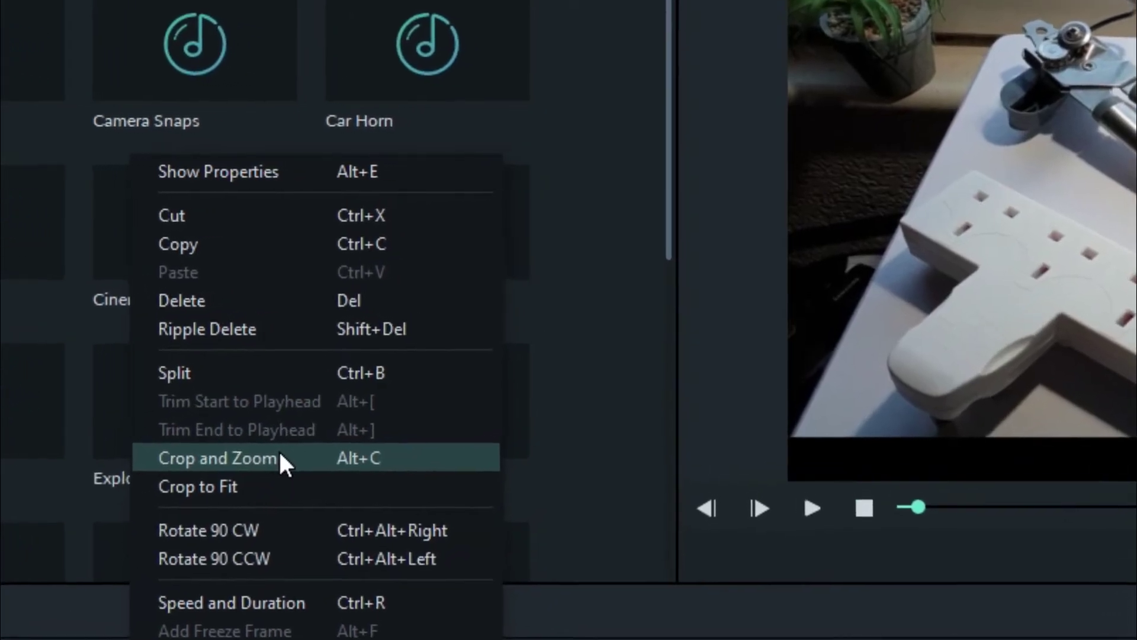
{"action": "left_click", "coordinate": [283, 462]}
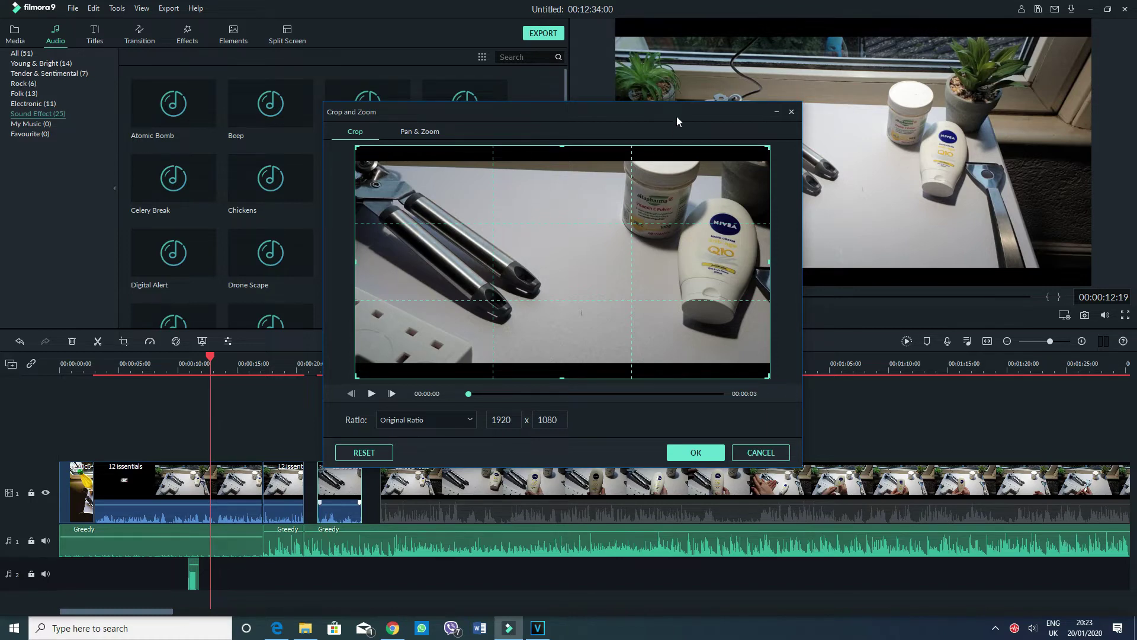
{"action": "left_click_drag", "start_coordinate": [676, 122], "coordinate": [509, 150]}
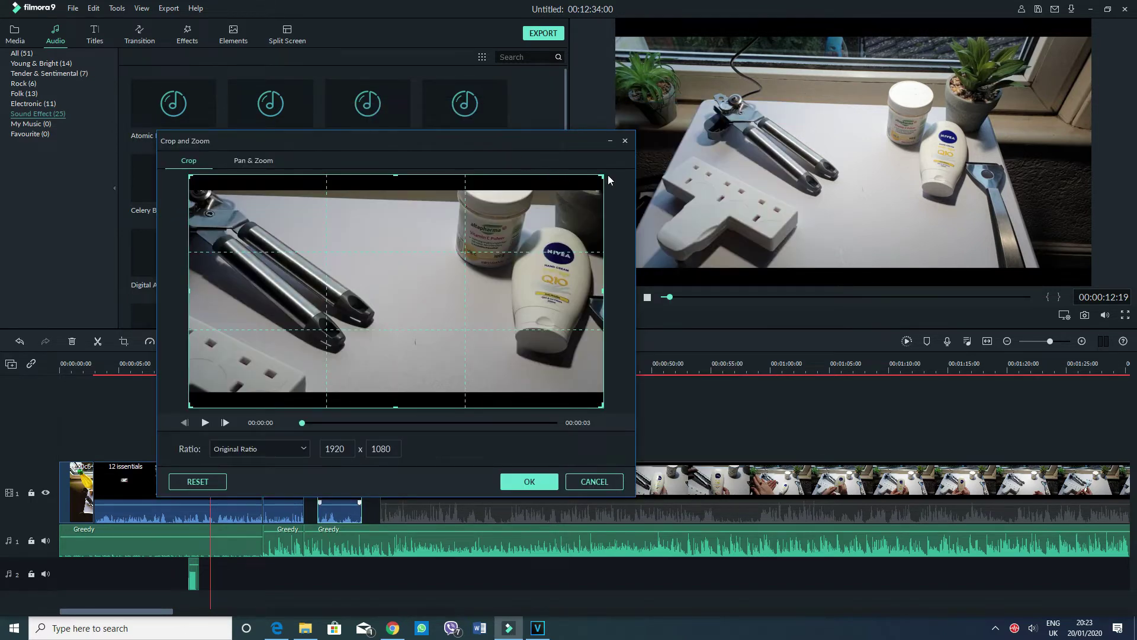
{"action": "left_click_drag", "start_coordinate": [601, 176], "coordinate": [401, 289]}
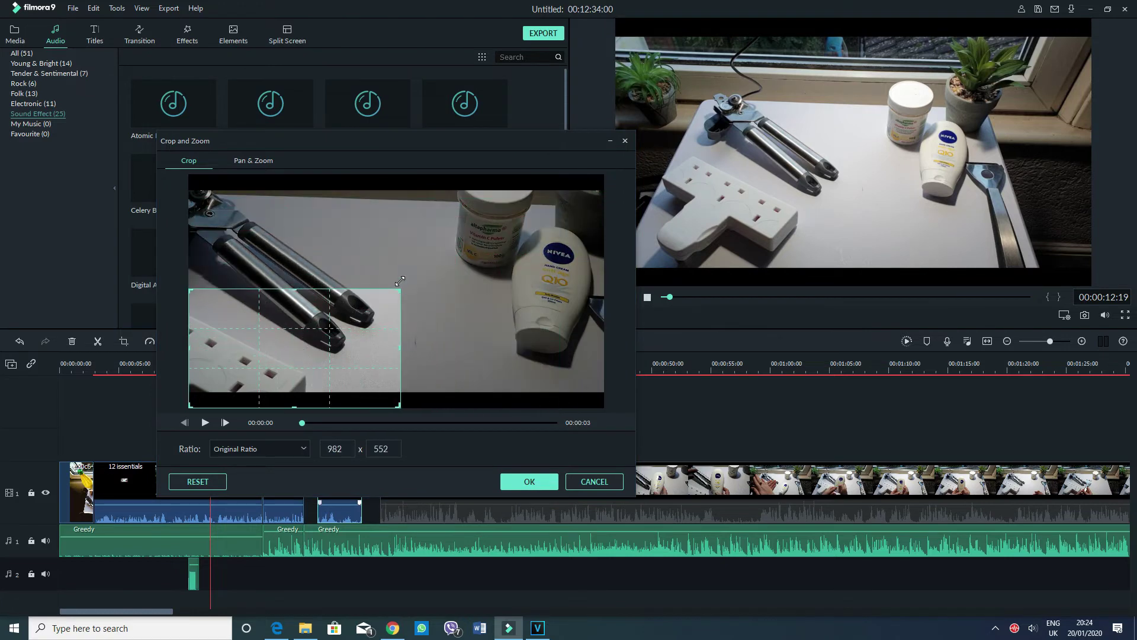
{"action": "left_click_drag", "start_coordinate": [342, 350], "coordinate": [460, 282]}
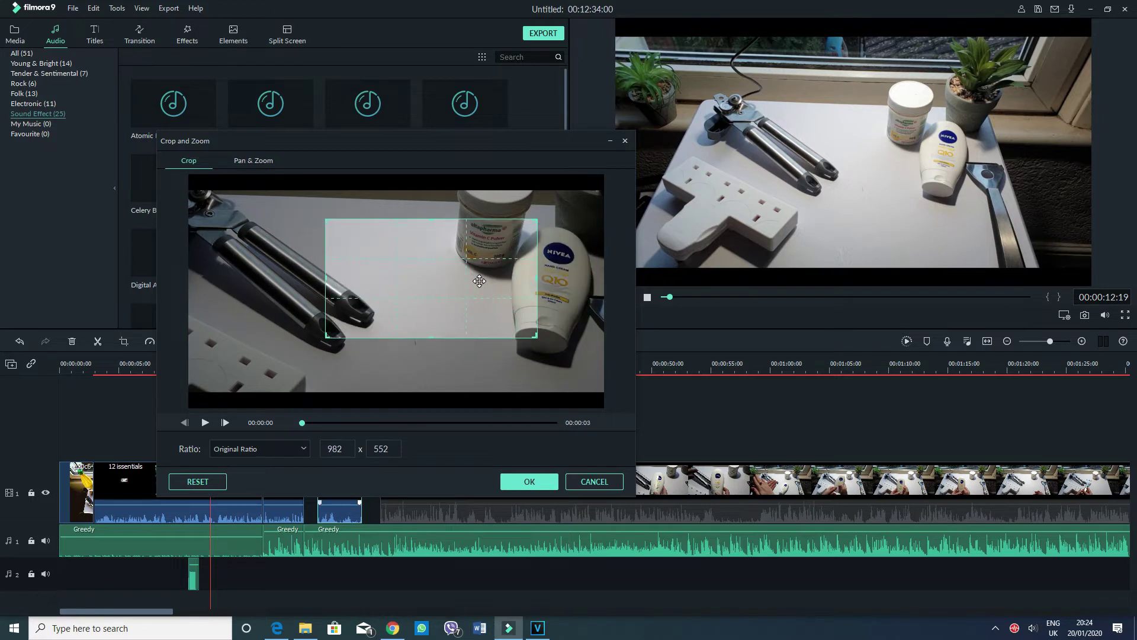
{"action": "left_click", "coordinate": [541, 483]}
{"action": "left_click", "coordinate": [325, 484]}
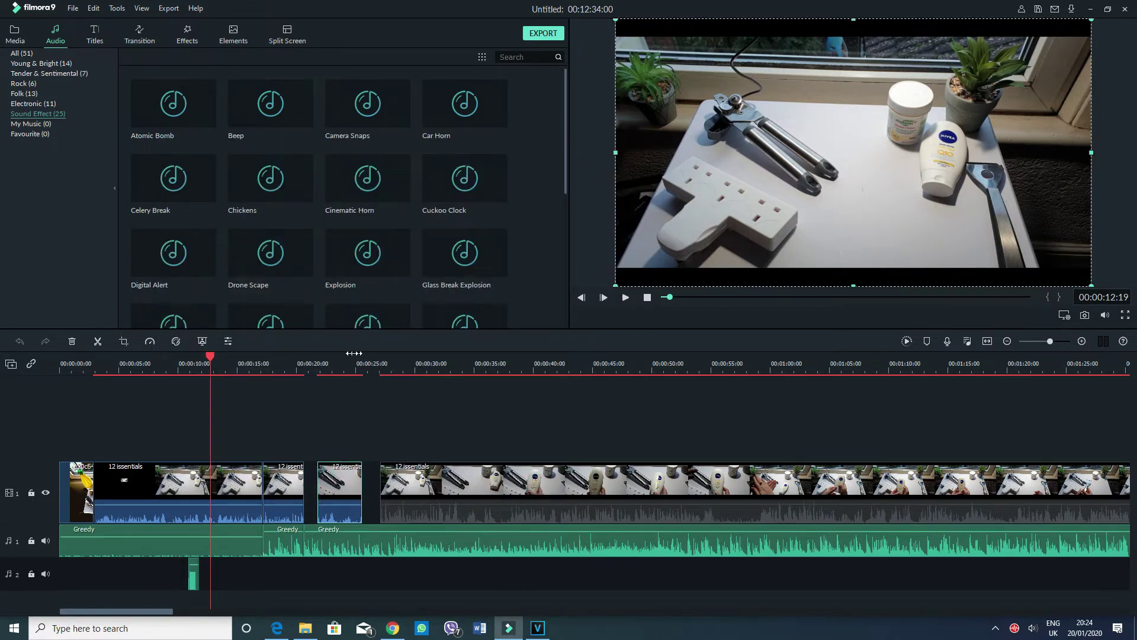
{"action": "left_click", "coordinate": [334, 372]}
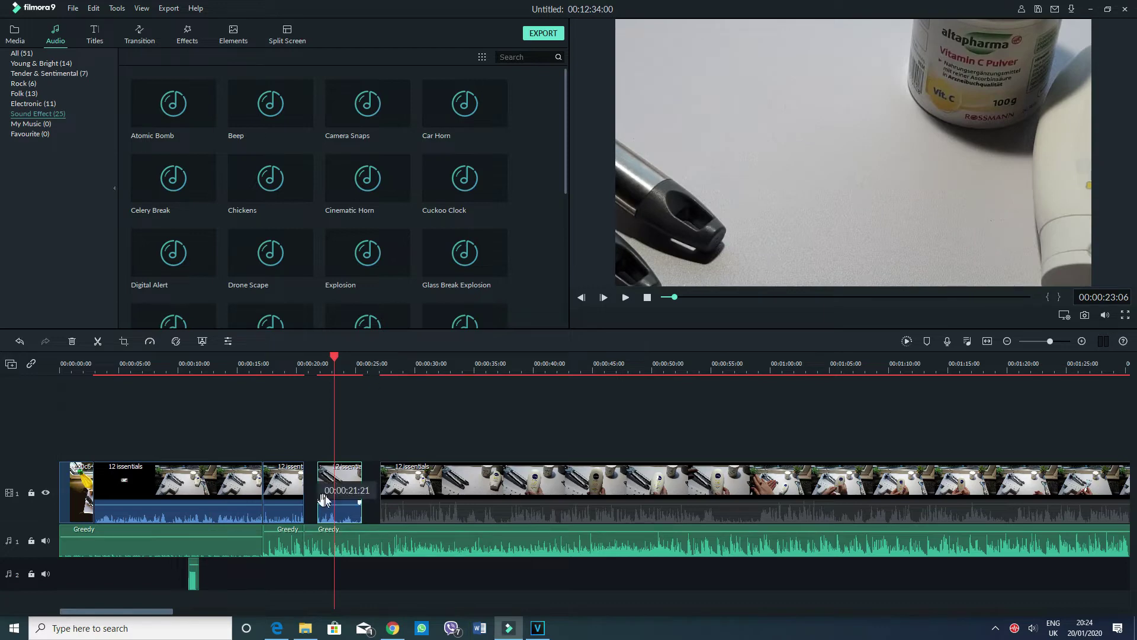
- Reopen Crop and Zoom for the same clip and resize the original-ratio frame to 955 x 537 over the power strip
{"action": "right_click", "coordinate": [349, 477]}
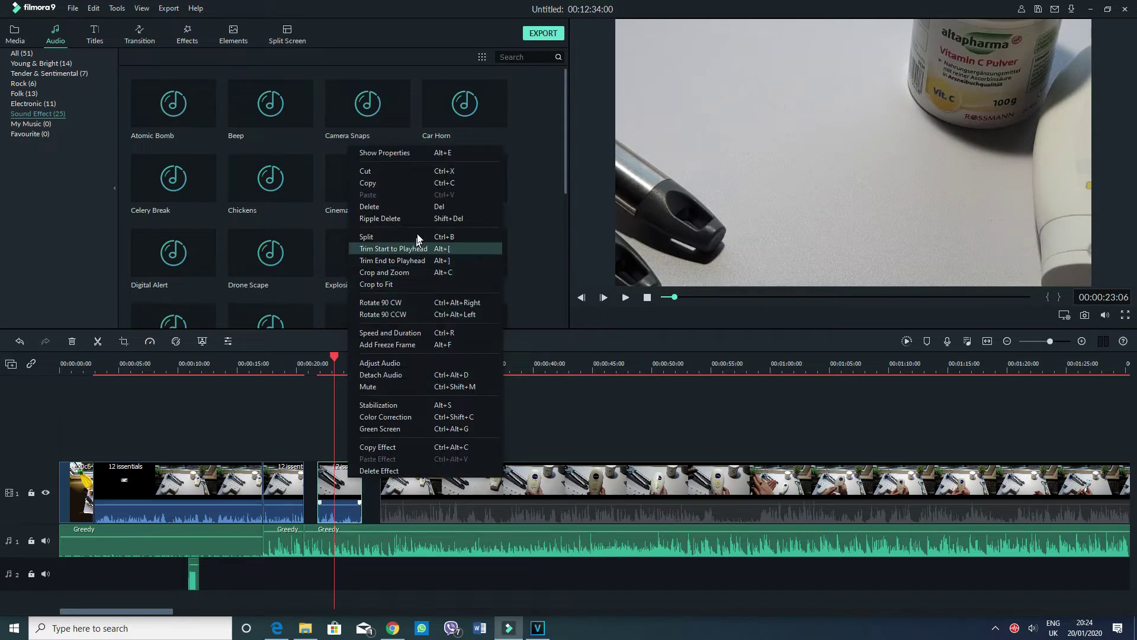
{"action": "left_click", "coordinate": [409, 277]}
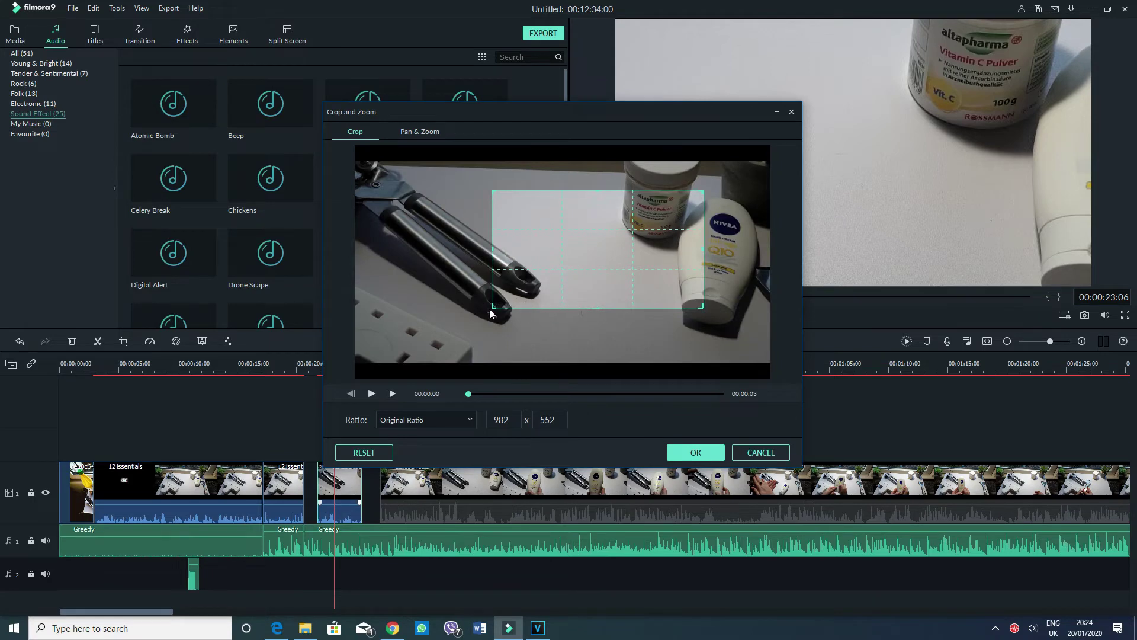
{"action": "left_click_drag", "start_coordinate": [493, 308], "coordinate": [473, 321]}
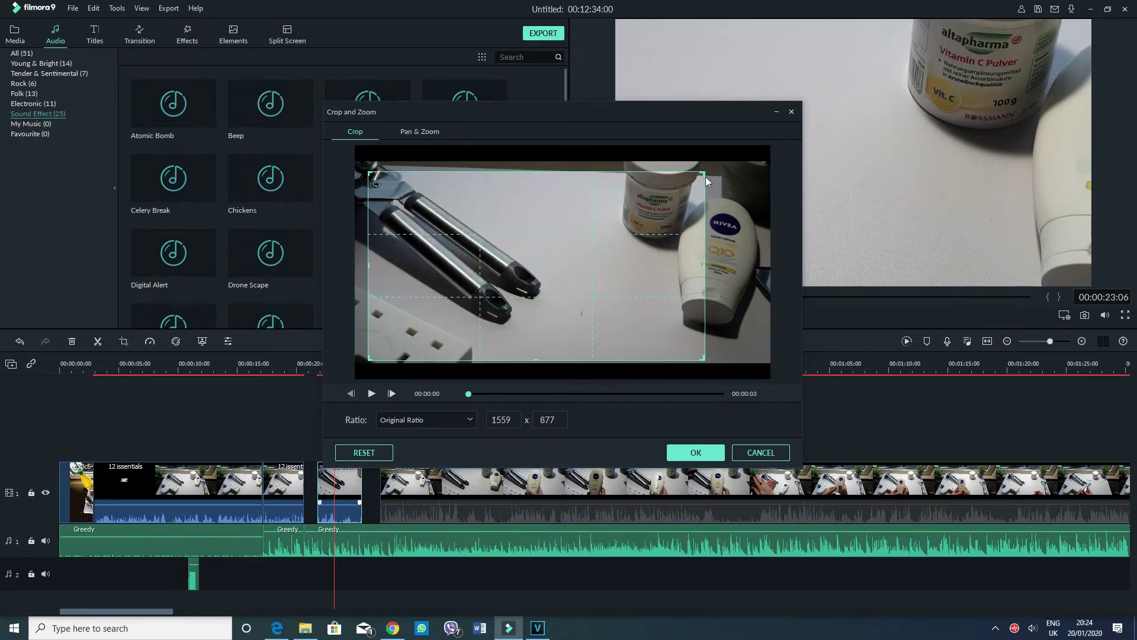
{"action": "left_click_drag", "start_coordinate": [705, 174], "coordinate": [750, 148]}
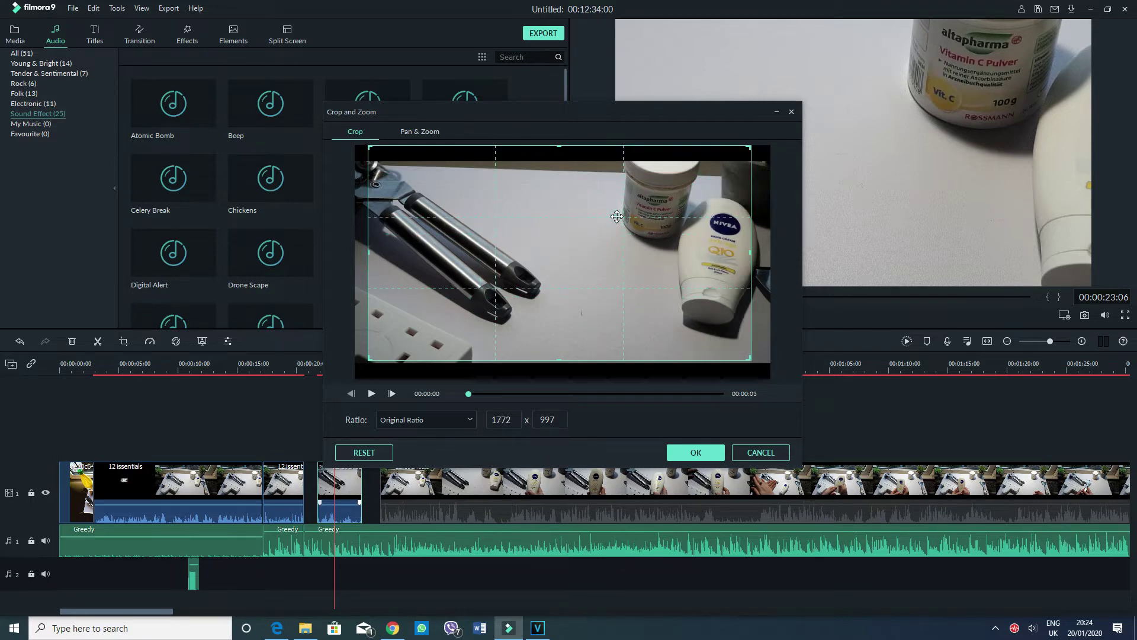
{"action": "left_click_drag", "start_coordinate": [616, 215], "coordinate": [614, 244]}
{"action": "left_click_drag", "start_coordinate": [747, 165], "coordinate": [572, 263]}
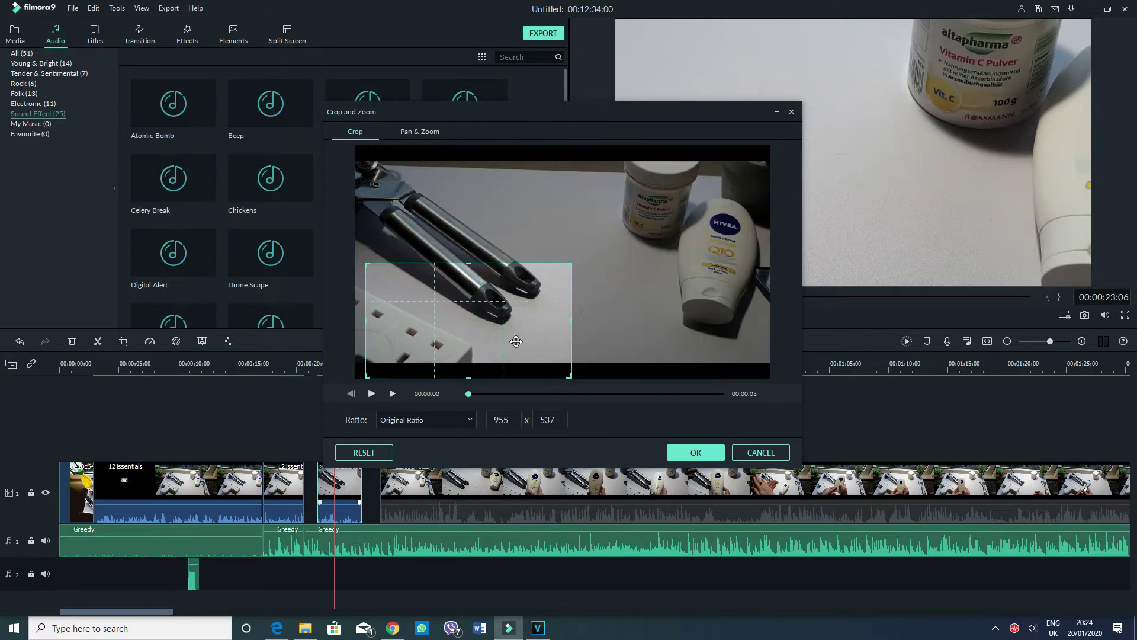
- Set the crop ratio to Custom and freely resize the frame to about 1761 x 839
{"action": "left_click", "coordinate": [467, 421]}
{"action": "left_click", "coordinate": [413, 495]}
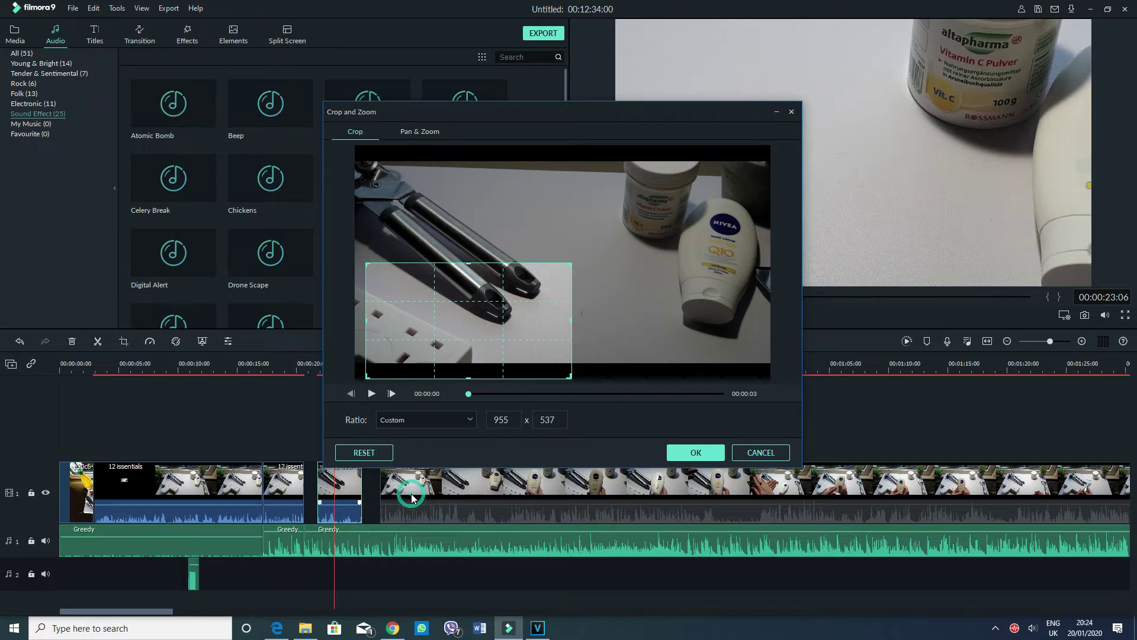
{"action": "left_click_drag", "start_coordinate": [570, 263], "coordinate": [734, 247]}
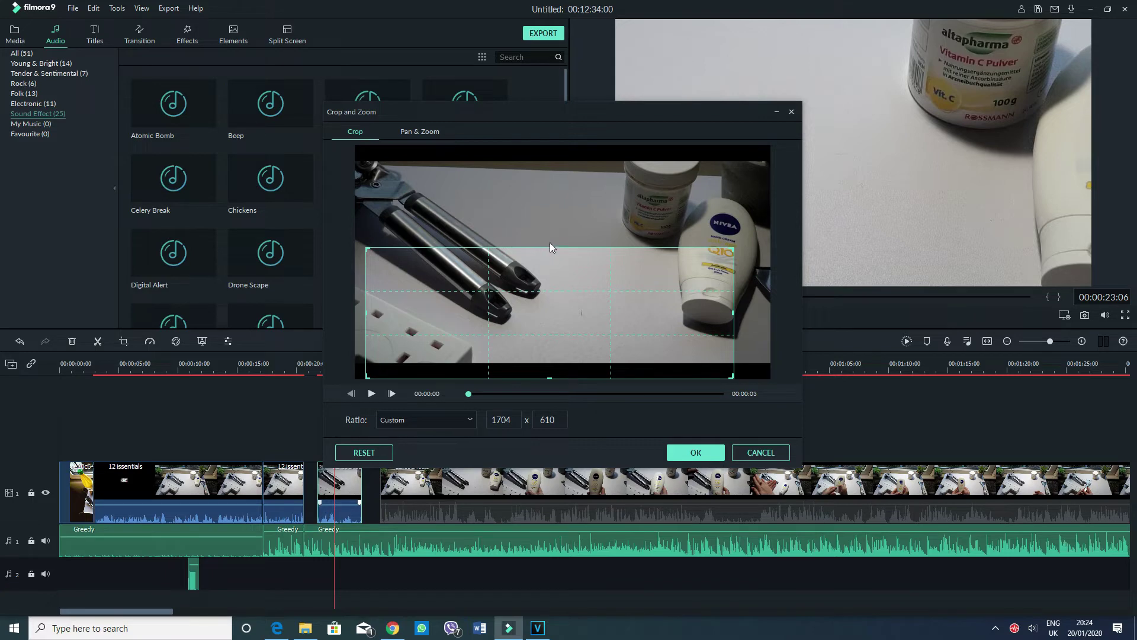
{"action": "left_click_drag", "start_coordinate": [547, 248], "coordinate": [546, 164]}
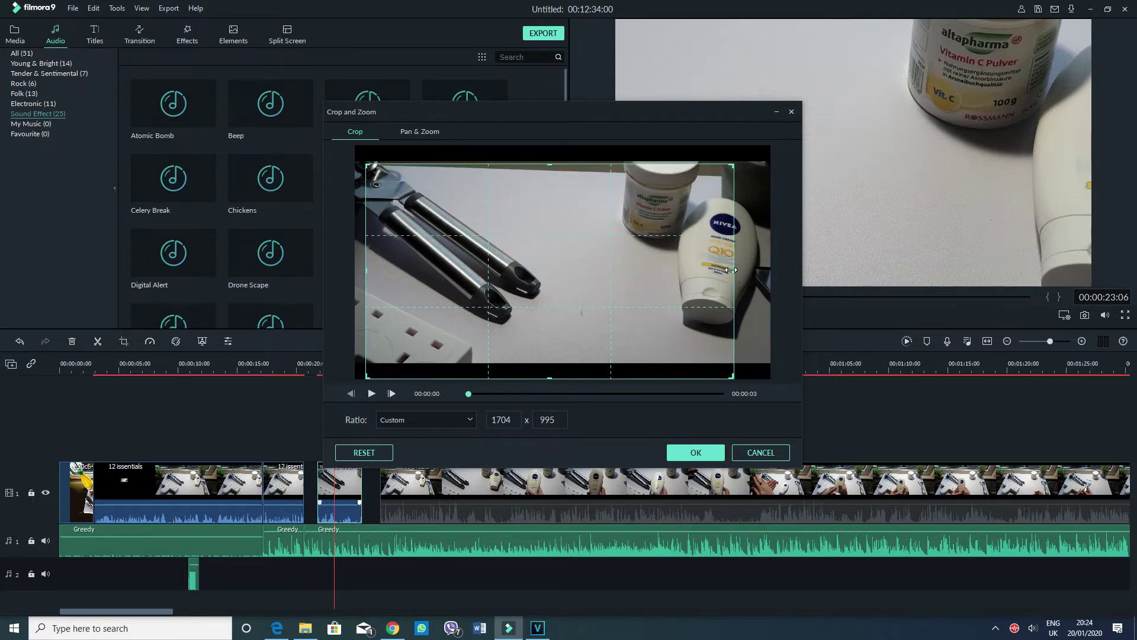
{"action": "left_click_drag", "start_coordinate": [735, 270], "coordinate": [680, 270]}
{"action": "left_click_drag", "start_coordinate": [678, 168], "coordinate": [625, 213]}
{"action": "left_click_drag", "start_coordinate": [614, 225], "coordinate": [745, 199]}
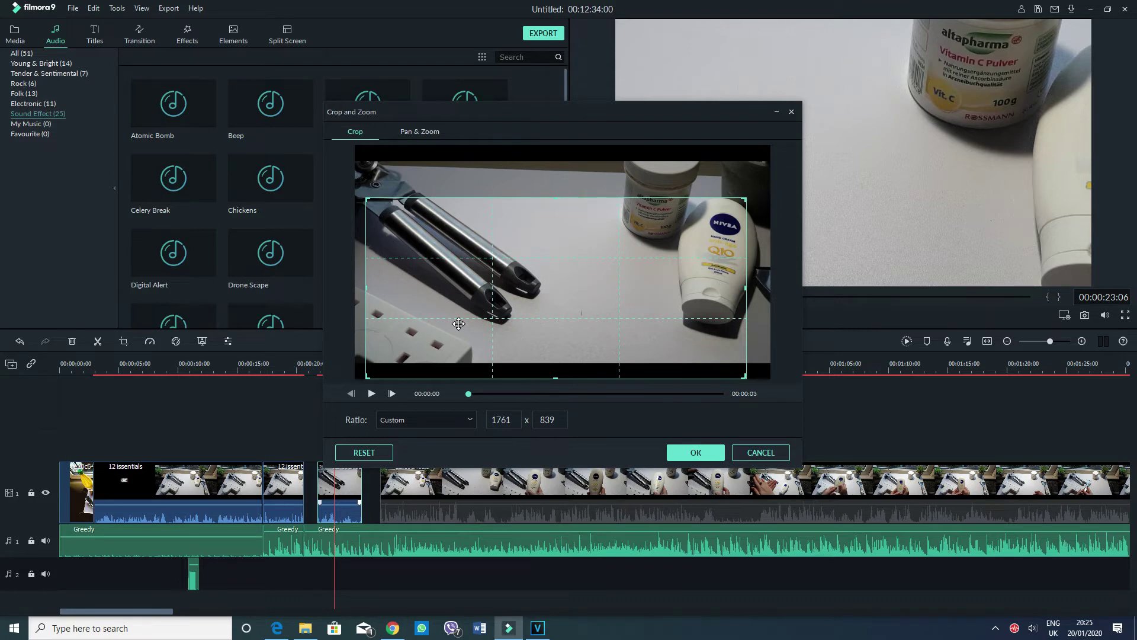
- In Pan & Zoom, move the start frame up and sideways to centre it over the can opener and bottles, and apply it
{"action": "left_click", "coordinate": [415, 134]}
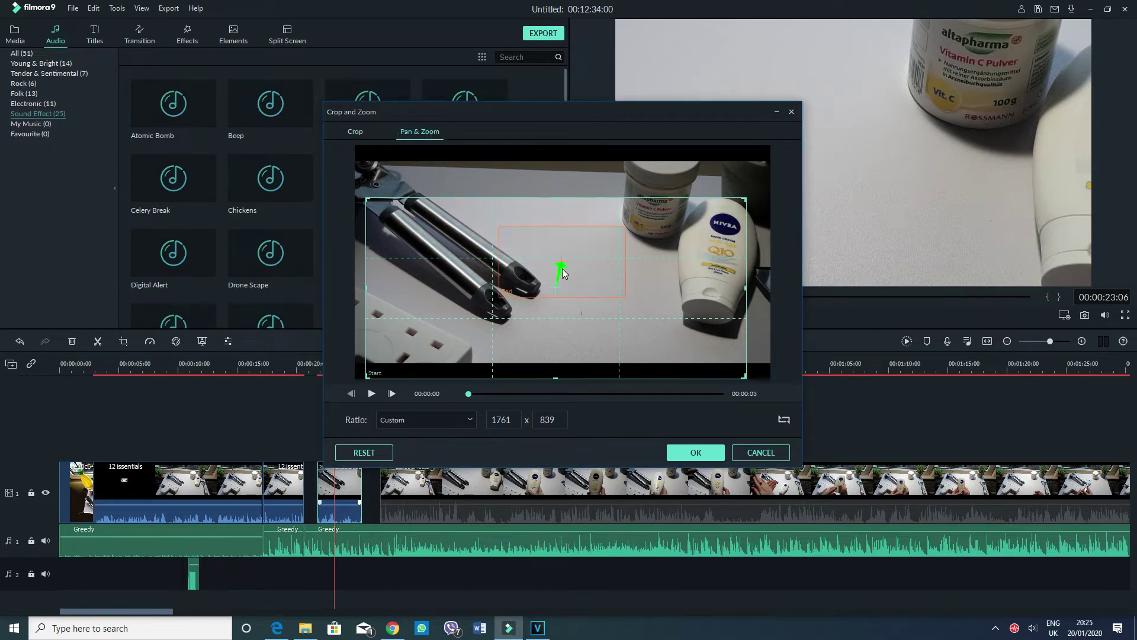
{"action": "mouse_move", "coordinate": [563, 273]}
{"action": "left_mouse_down"}
{"action": "mouse_move", "coordinate": [513, 234]}
{"action": "mouse_move", "coordinate": [476, 247]}
{"action": "mouse_move", "coordinate": [519, 273]}
{"action": "mouse_move", "coordinate": [527, 252]}
{"action": "mouse_move", "coordinate": [556, 265]}
{"action": "mouse_move", "coordinate": [573, 255]}
{"action": "mouse_move", "coordinate": [567, 268]}
{"action": "left_mouse_up"}
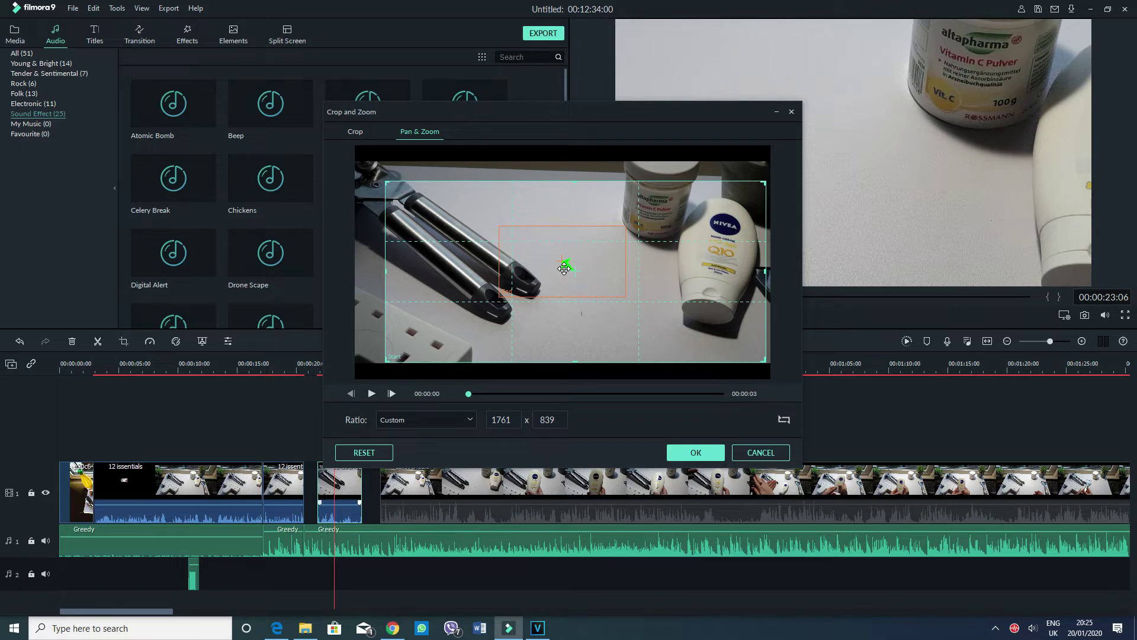
{"action": "left_click", "coordinate": [712, 457]}
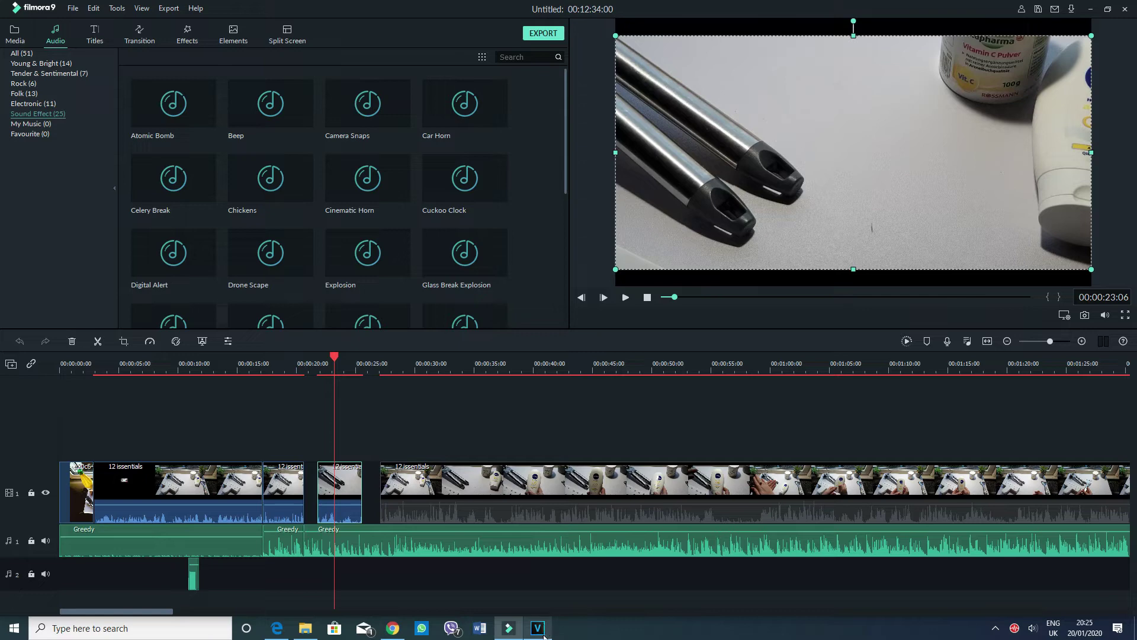
- Switch to VEGAS Pro and play the timeline from just before the short middle clip
{"action": "left_click", "coordinate": [544, 636]}
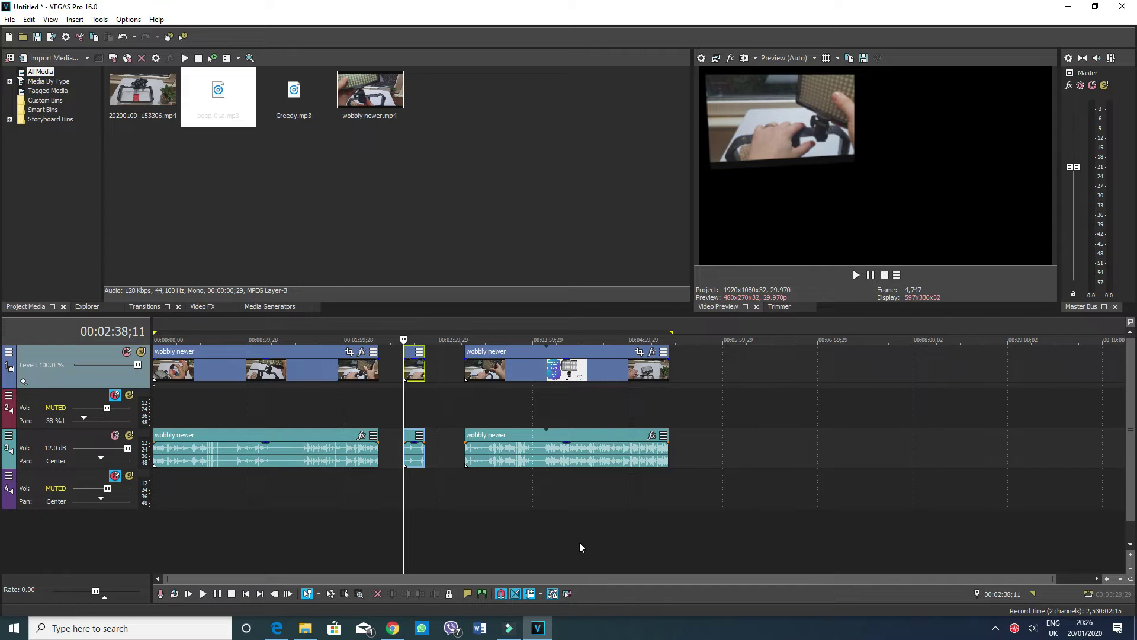
{"action": "left_click", "coordinate": [418, 410]}
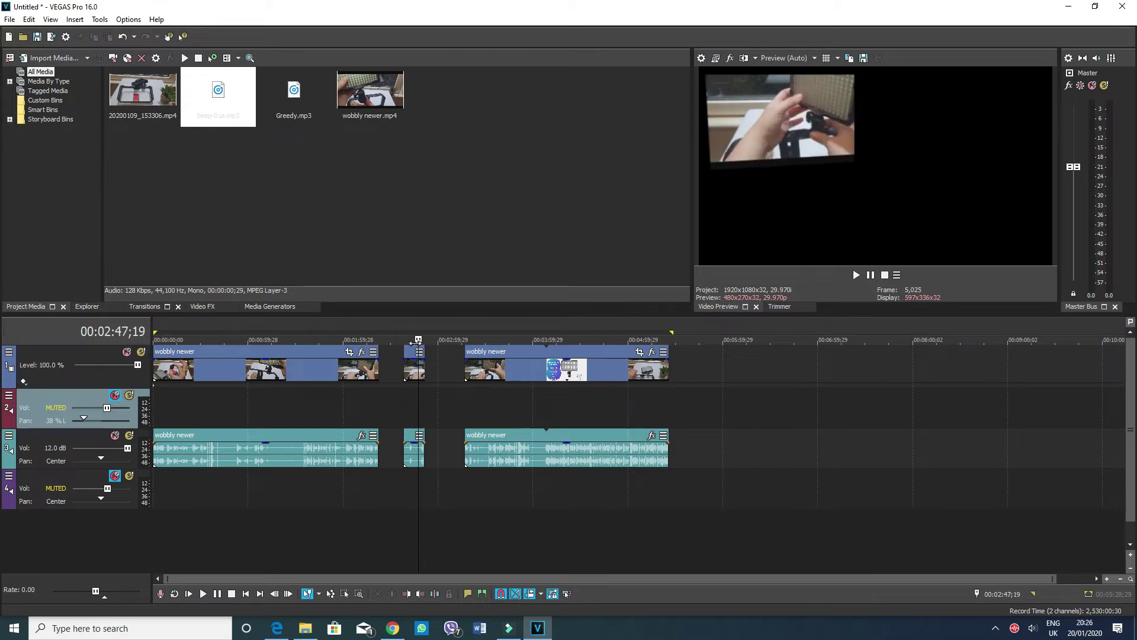
{"action": "left_click", "coordinate": [396, 352]}
{"action": "key", "text": "space"}
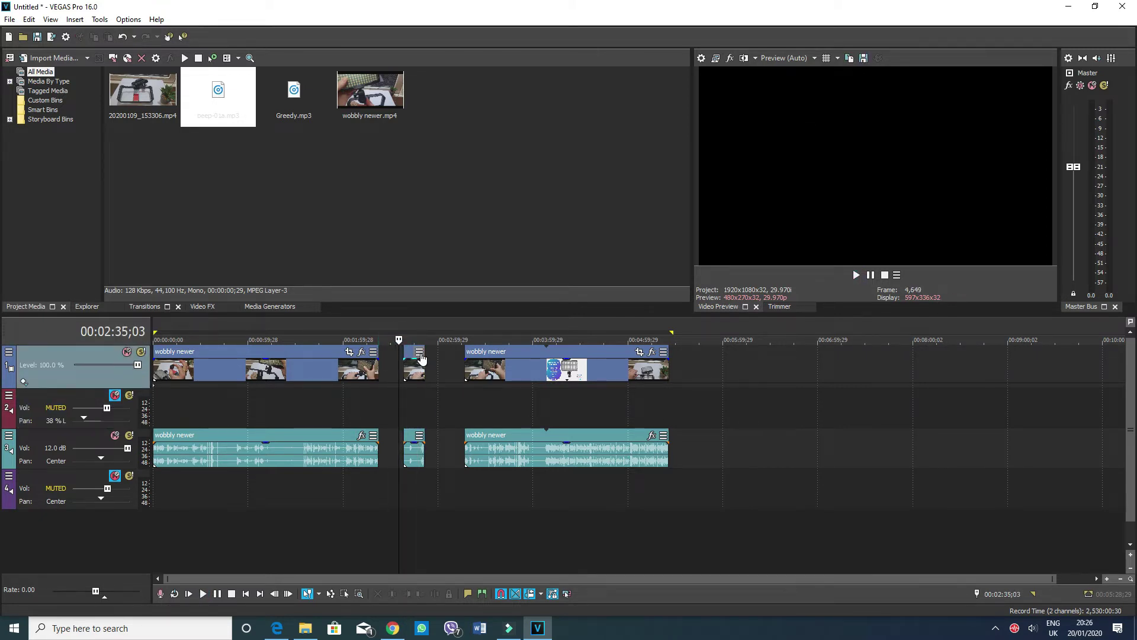
- Examine the presets of the 3D Shuffle and Cross Effect transitions
{"action": "left_click", "coordinate": [145, 306]}
{"action": "left_click", "coordinate": [40, 112]}
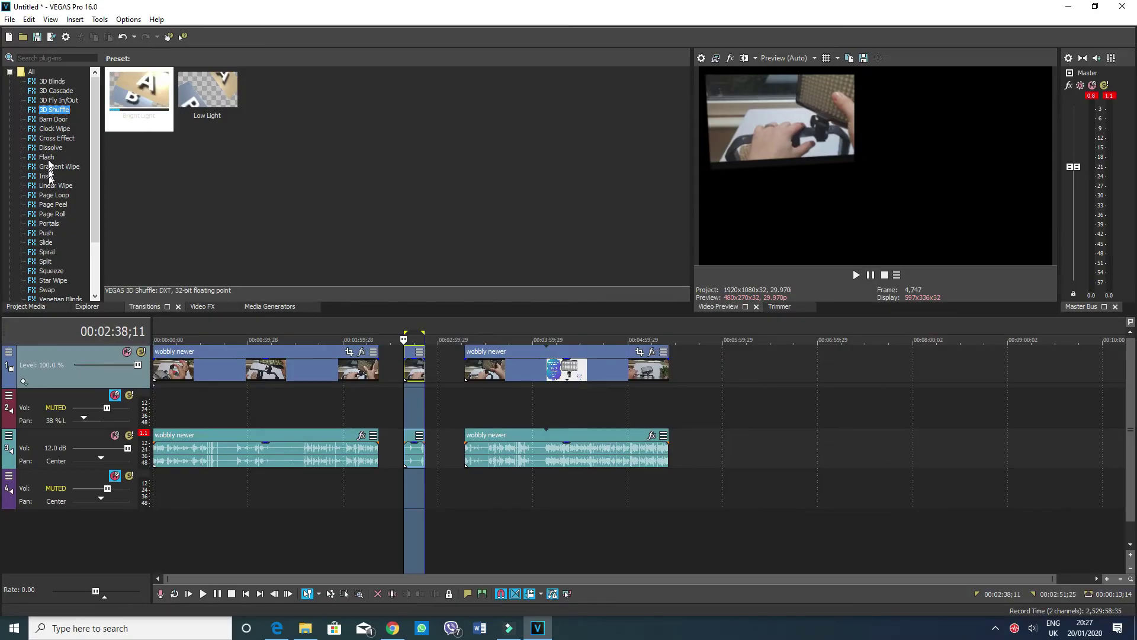
{"action": "left_click", "coordinate": [57, 138]}
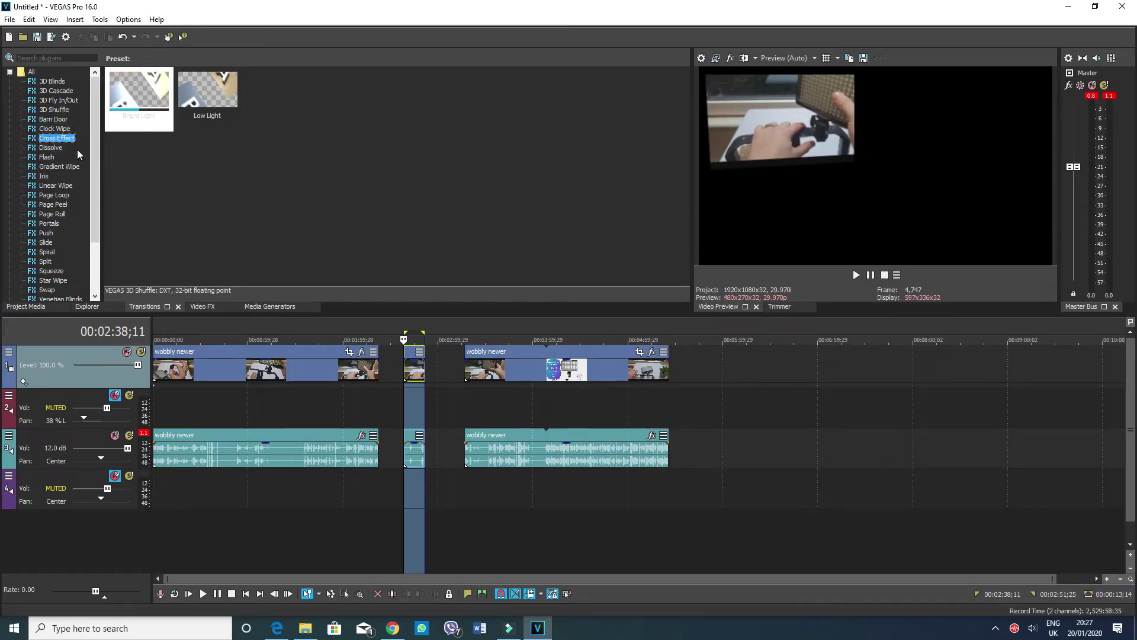
{"action": "left_click", "coordinate": [539, 465]}
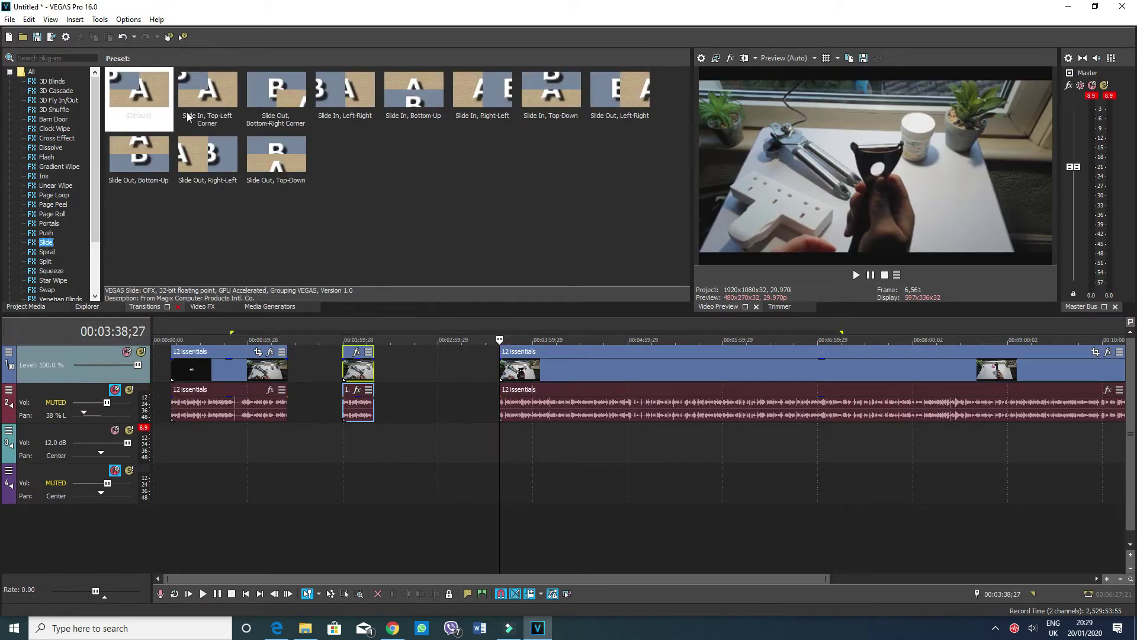
- Apply the default Slide transition preset to the short middle clip and close its settings window
{"action": "left_click", "coordinate": [145, 94]}
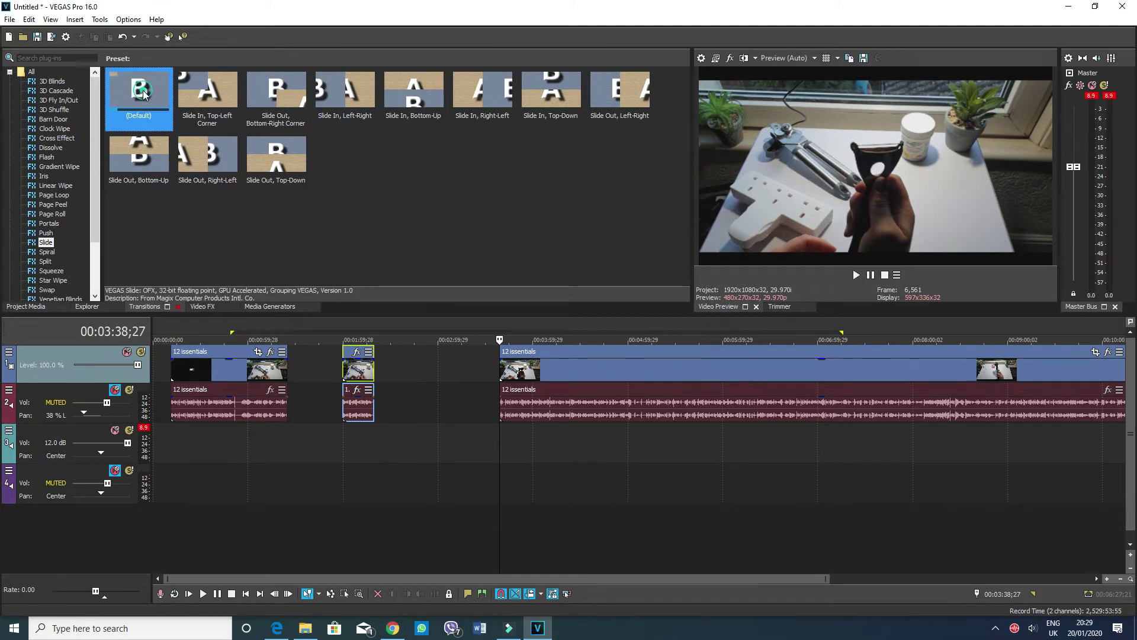
{"action": "left_click_drag", "start_coordinate": [144, 94], "coordinate": [347, 374]}
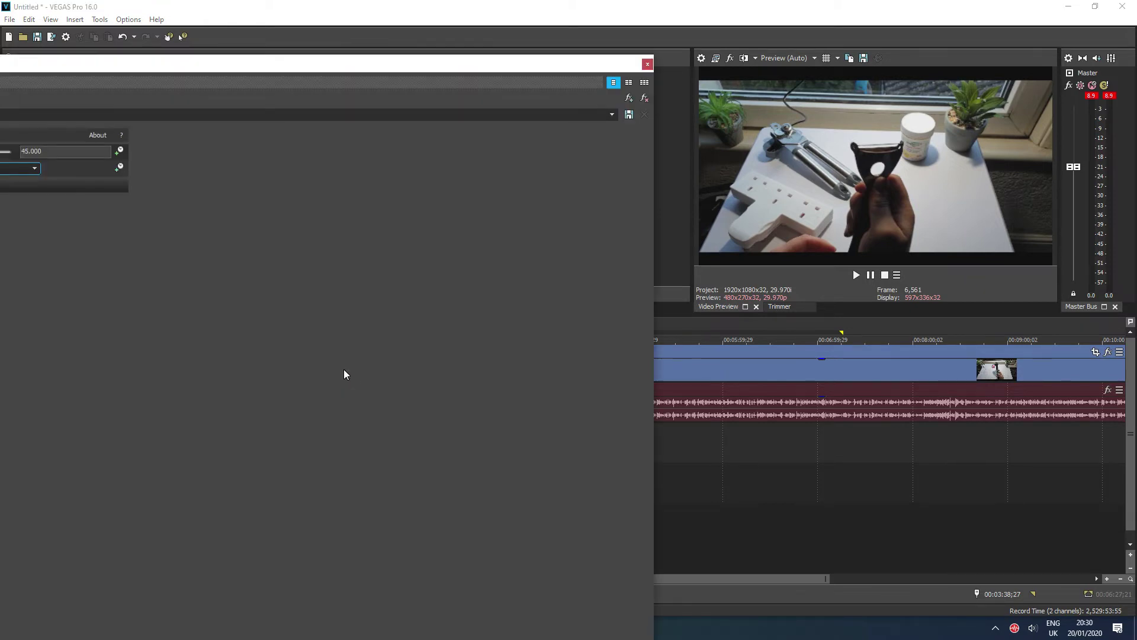
{"action": "left_click", "coordinate": [648, 64]}
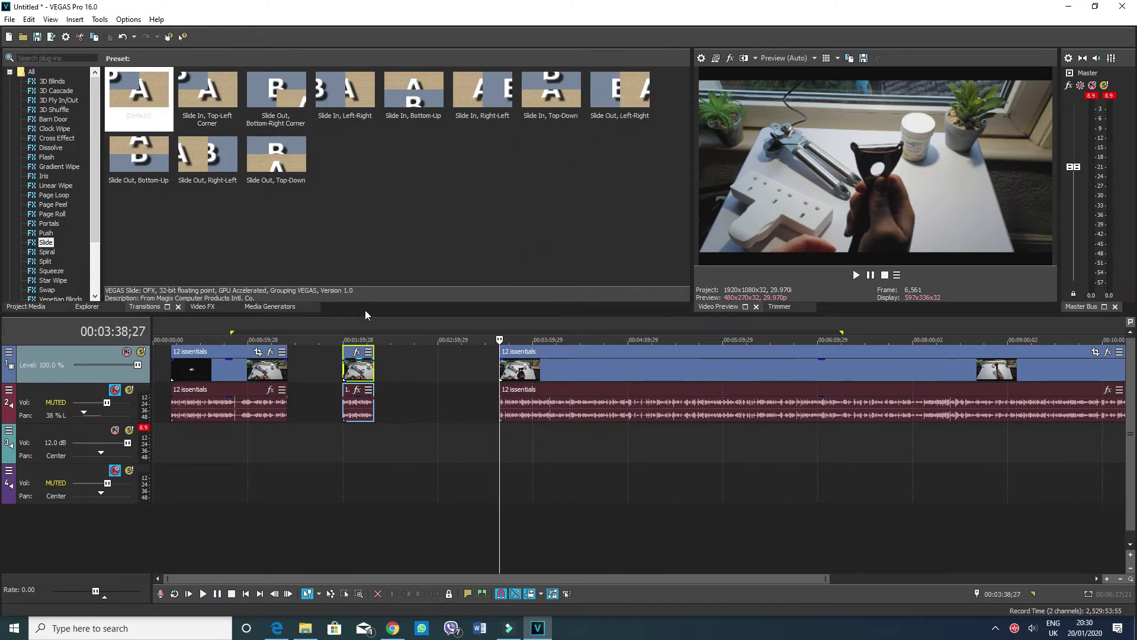
- Place the playhead at 00:01:54;25, just before the short middle clip, and play through its Slide transition
{"action": "left_click", "coordinate": [336, 346]}
{"action": "left_click", "coordinate": [331, 331]}
{"action": "left_click_drag", "start_coordinate": [501, 457], "coordinate": [335, 449]}
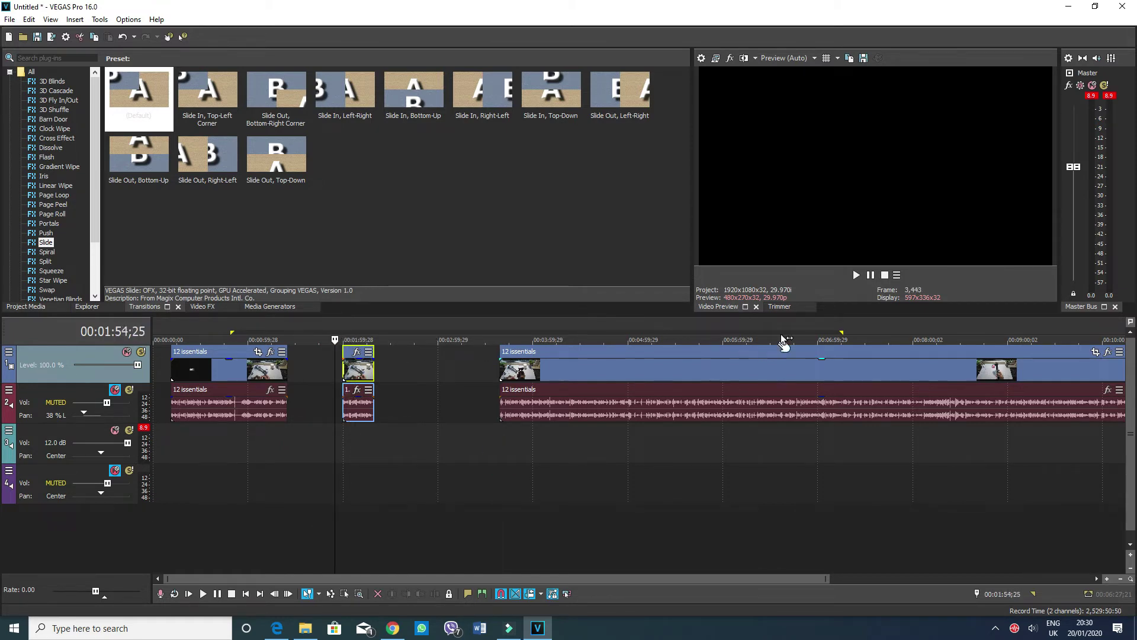
{"action": "left_click", "coordinate": [856, 275]}
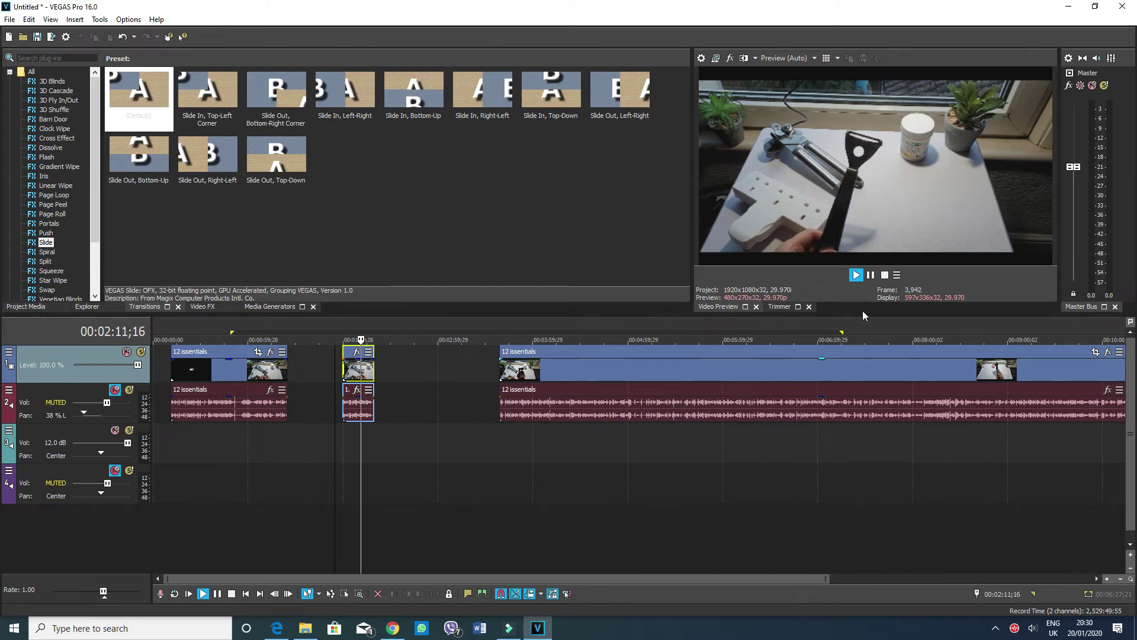
{"action": "key", "text": "Return"}
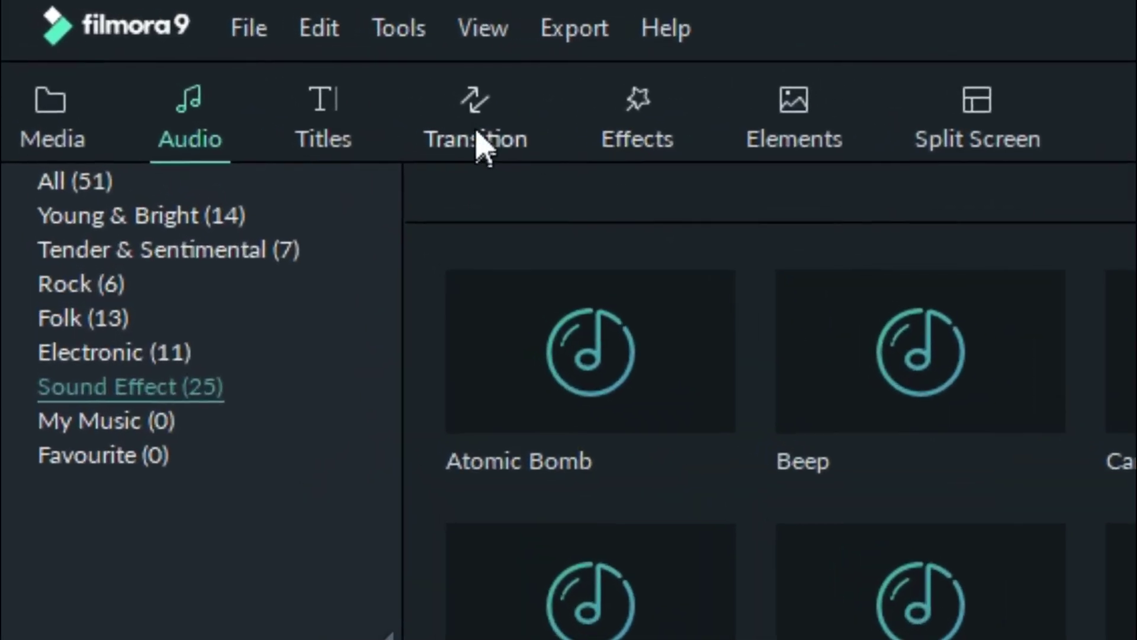
- Switch to Filmora9, add the Flash transition from the Basic set to the start of the long last clip, and preview it
{"action": "left_click", "coordinate": [437, 109]}
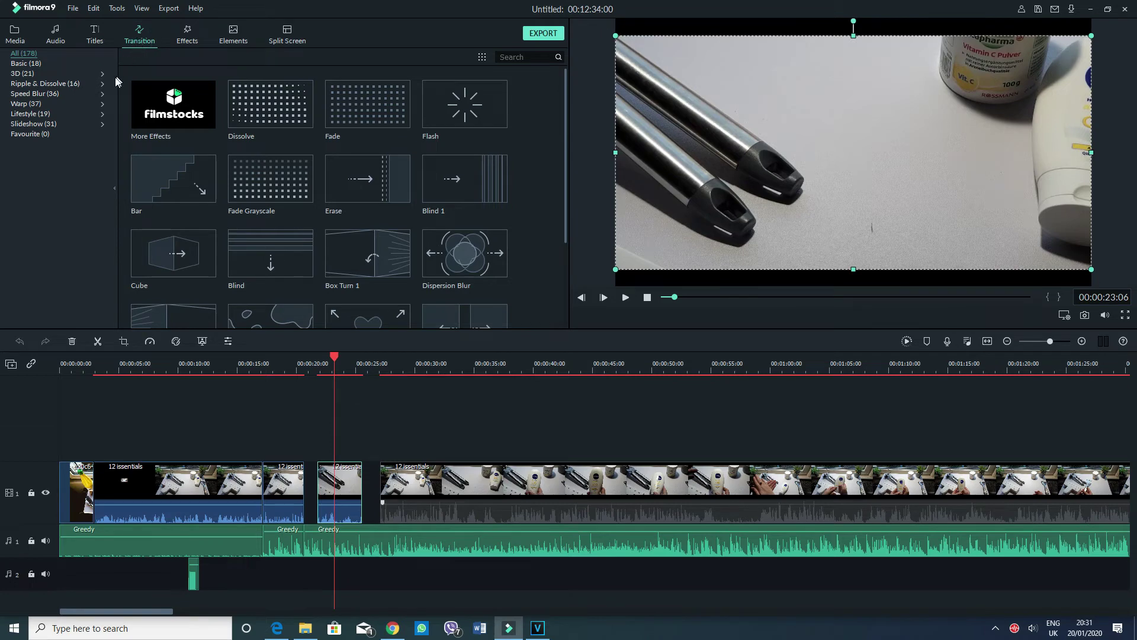
{"action": "left_click", "coordinate": [29, 76]}
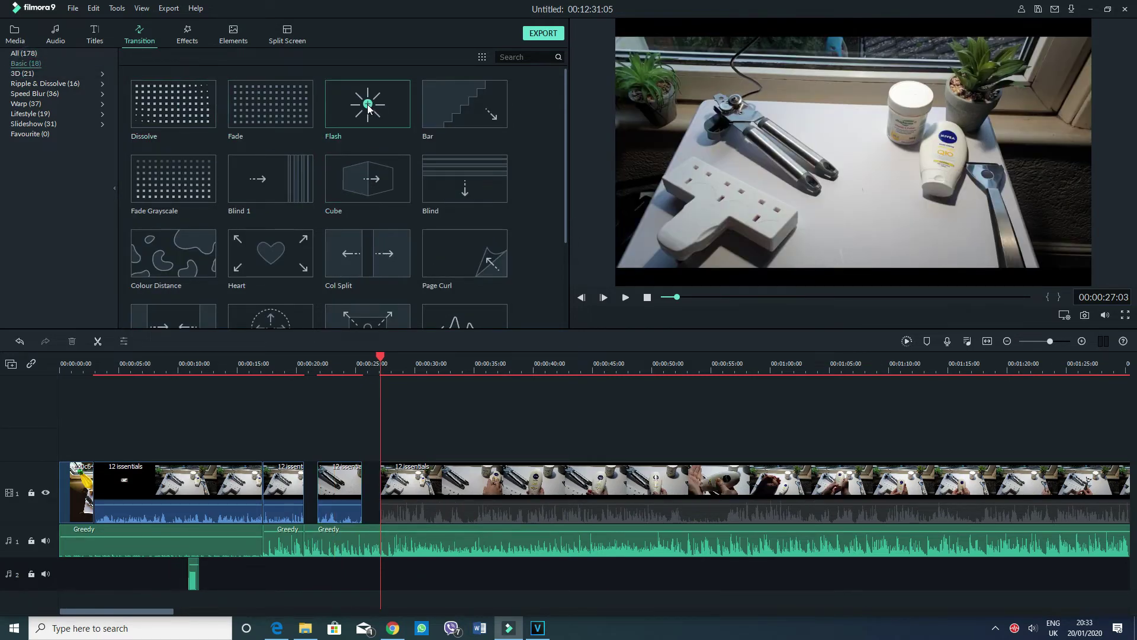
{"action": "left_click", "coordinate": [403, 480]}
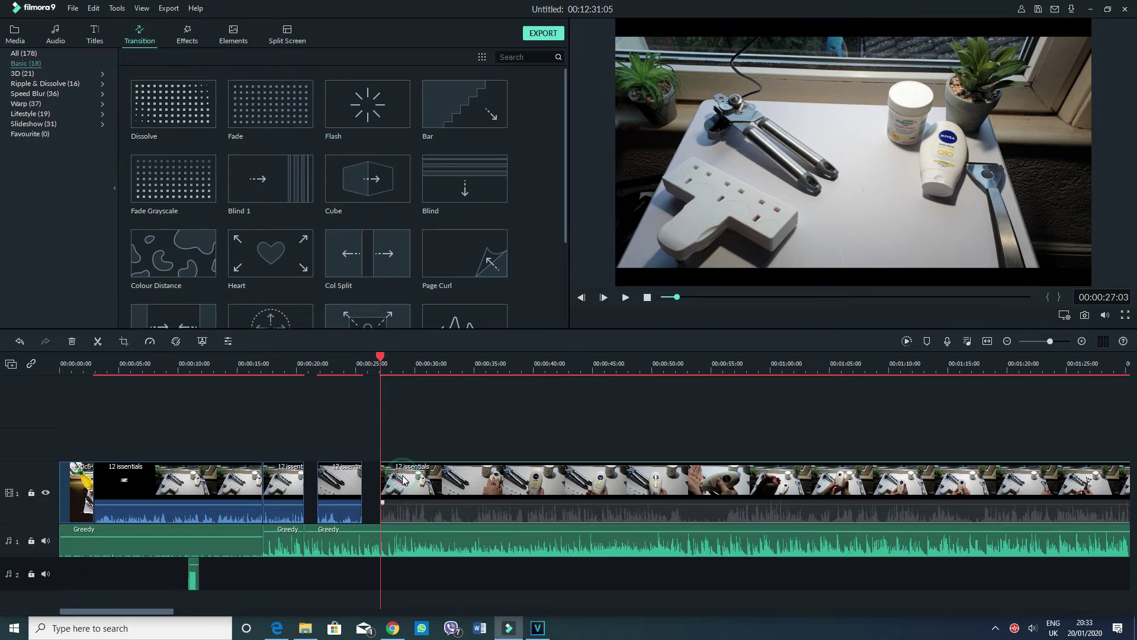
{"action": "left_click", "coordinate": [370, 105]}
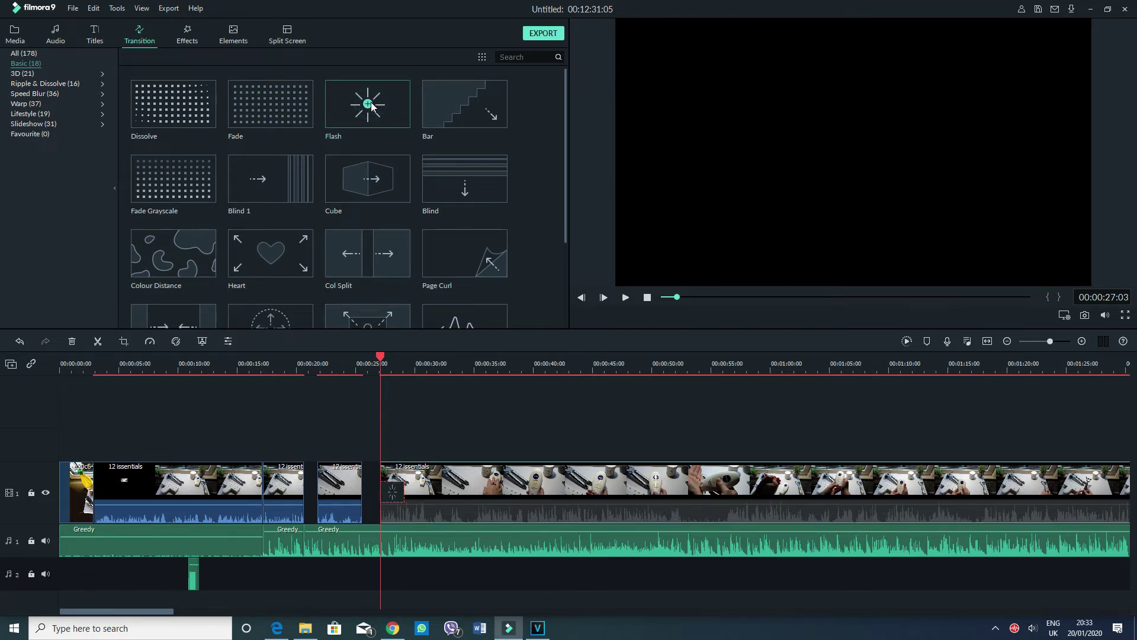
{"action": "left_click", "coordinate": [625, 297]}
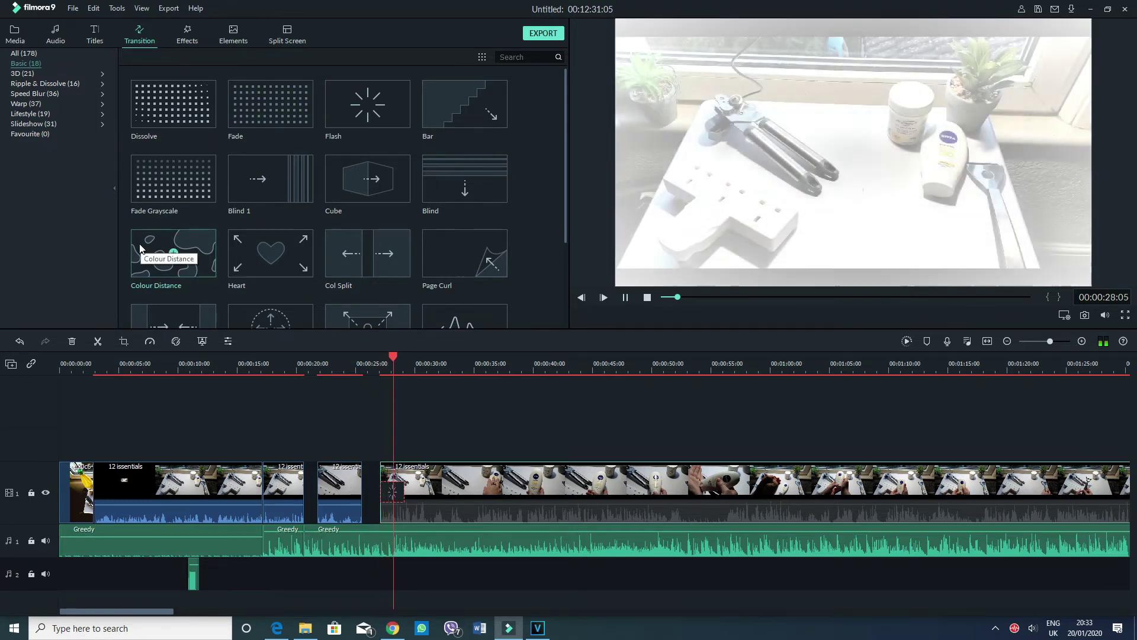
{"action": "left_click", "coordinate": [625, 297]}
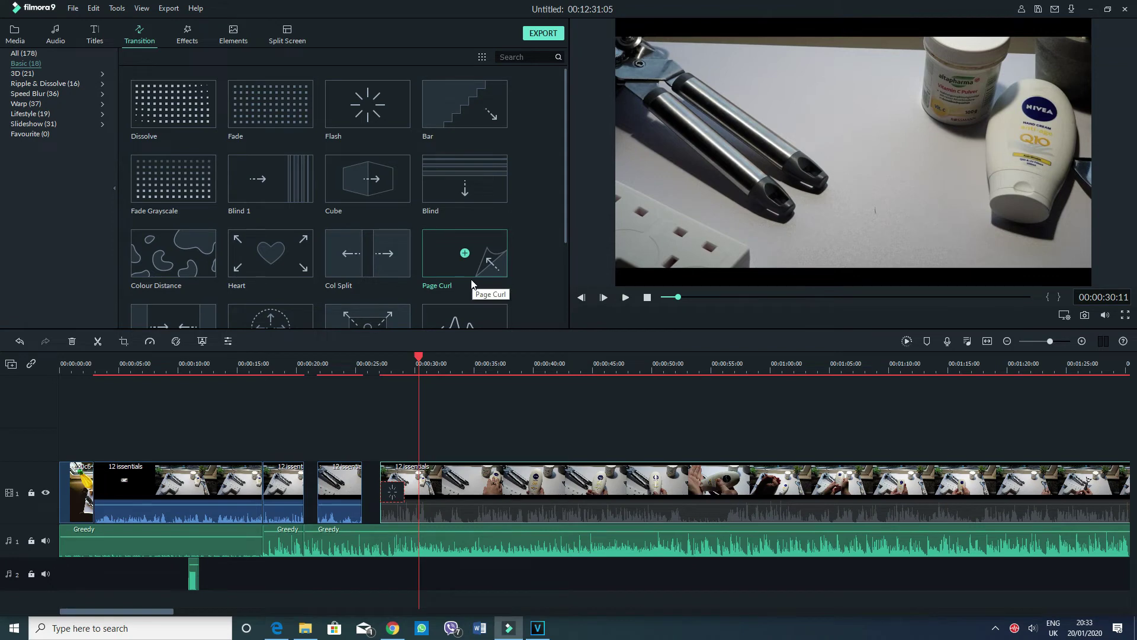
- Replace the Flash transition at the start of the long last clip with the Heart transition and preview it from 00:00:27:01
{"action": "left_click", "coordinate": [391, 498]}
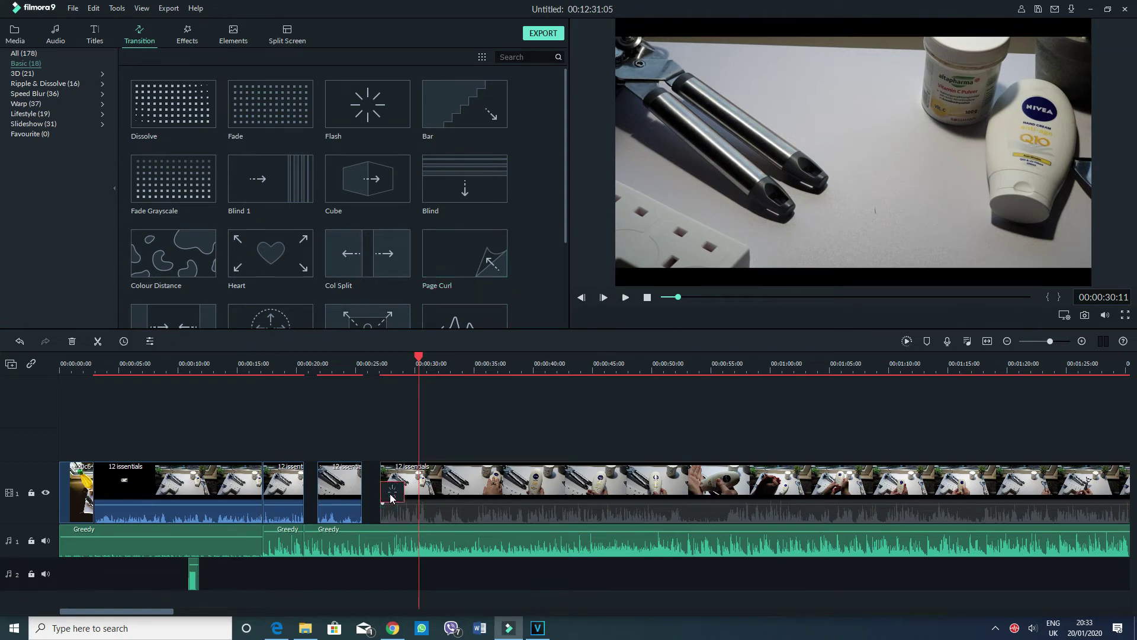
{"action": "key", "text": "Delete"}
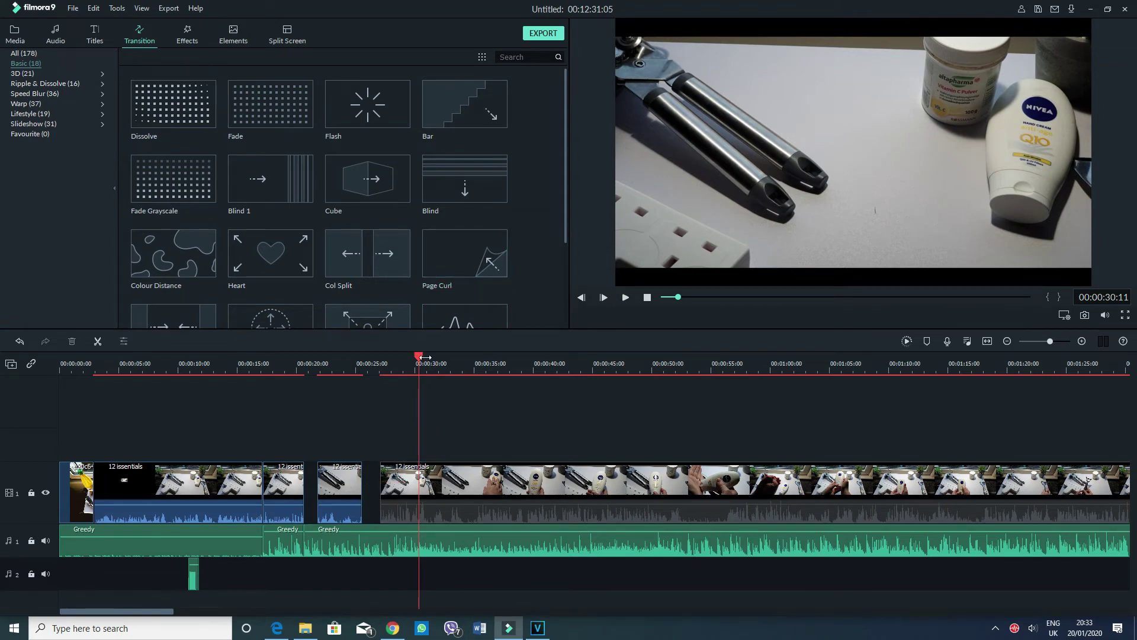
{"action": "left_click_drag", "start_coordinate": [419, 360], "coordinate": [379, 360]}
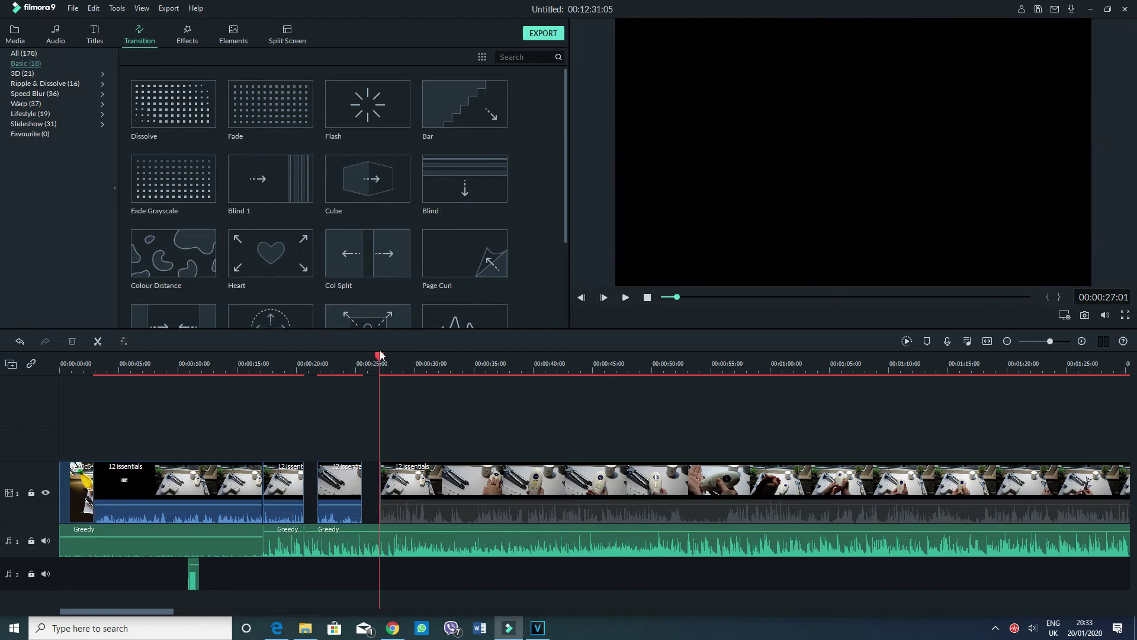
{"action": "left_click", "coordinate": [409, 468]}
{"action": "left_click", "coordinate": [274, 255]}
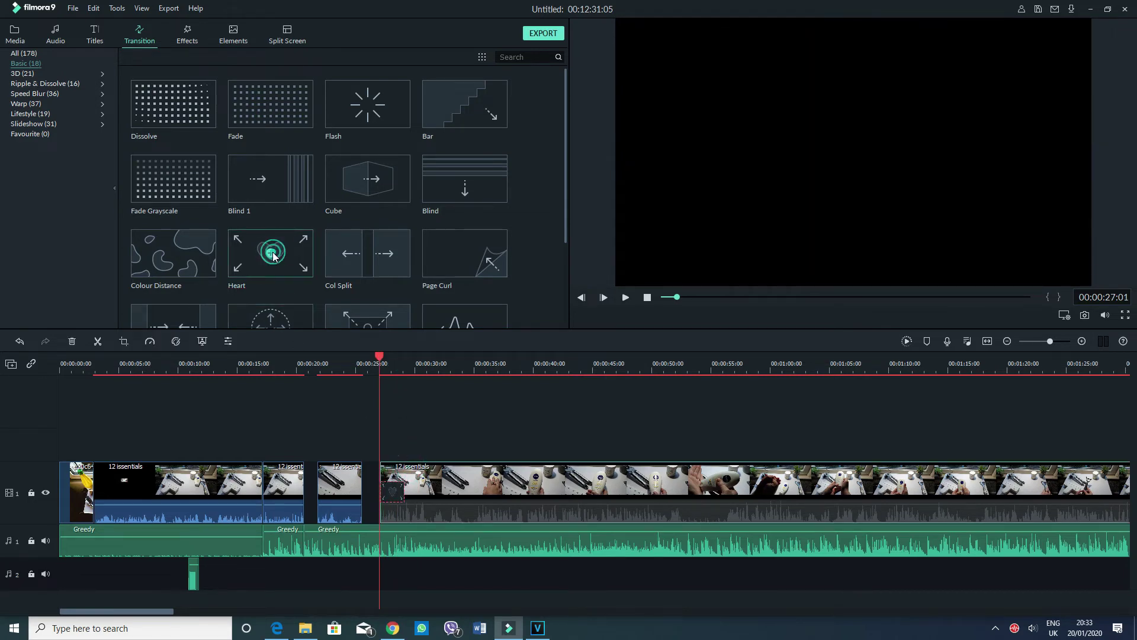
{"action": "left_click", "coordinate": [625, 299]}
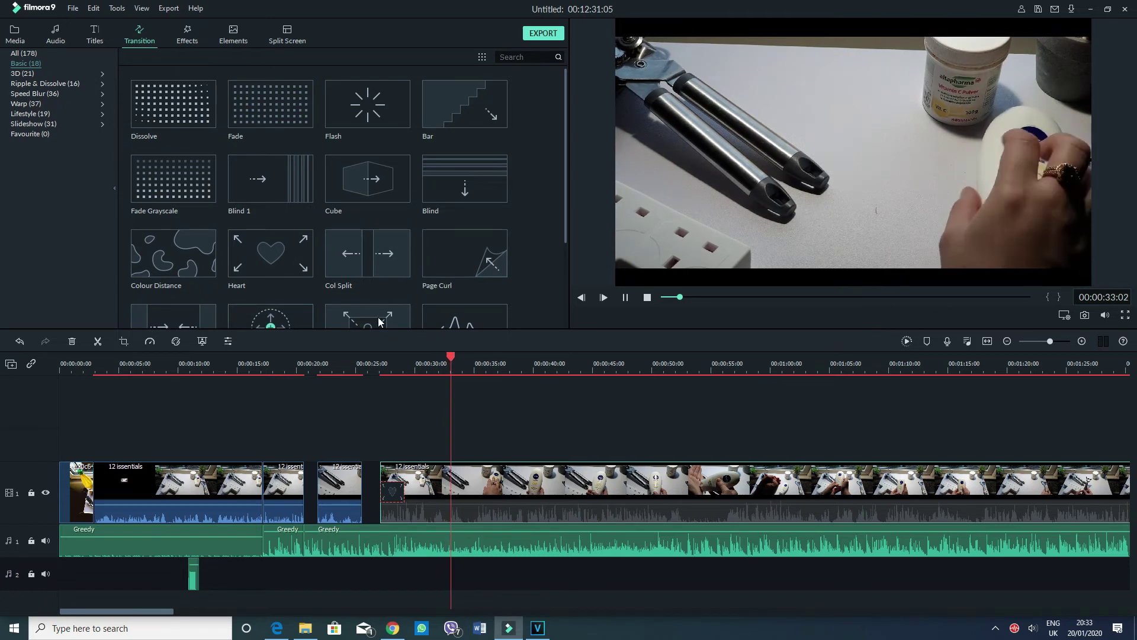
{"action": "left_click", "coordinate": [625, 298]}
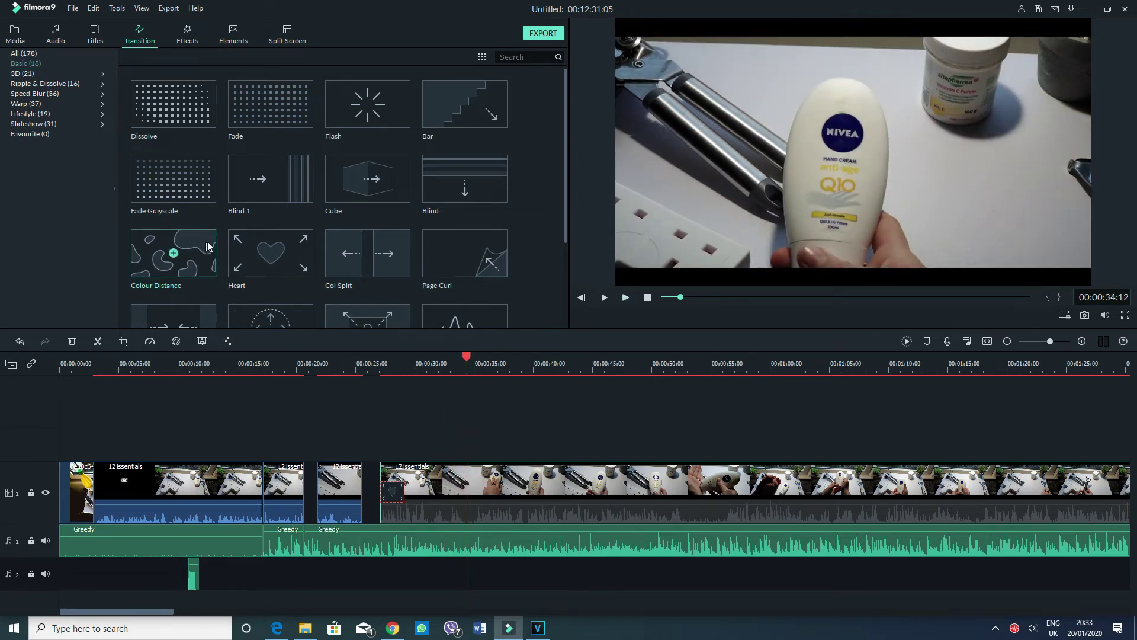
- Add the Badge Element 6 graphic at 00:00:34:12 on a video track above the long last clip
{"action": "left_click", "coordinate": [228, 39]}
{"action": "scroll", "coordinate": [309, 212], "scroll_direction": "down", "scroll_amount": 5}
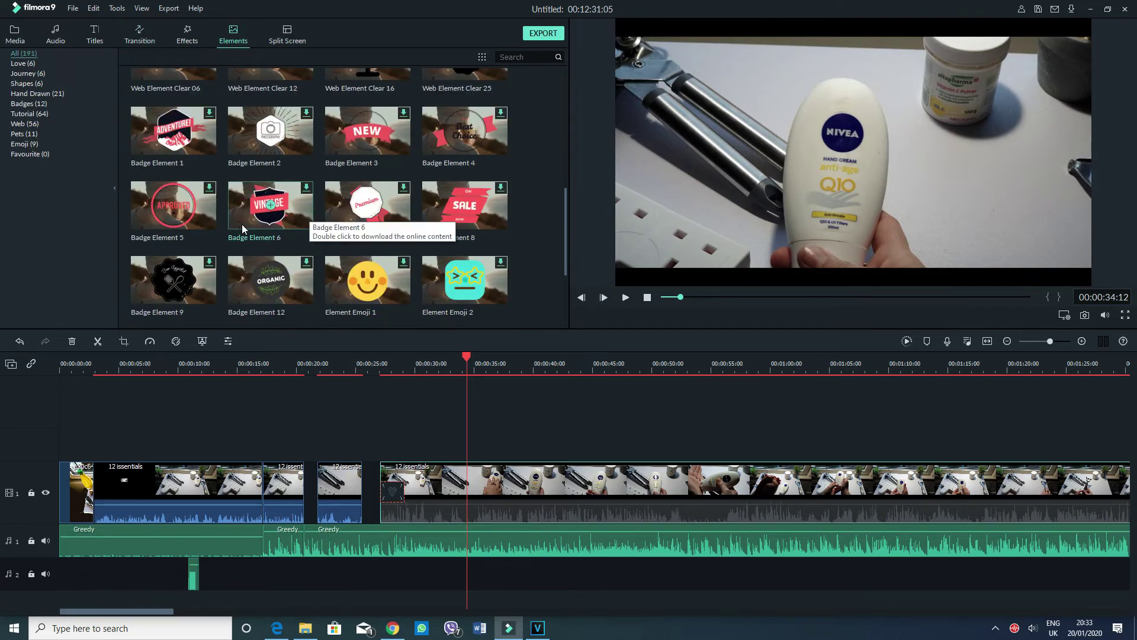
{"action": "left_click", "coordinate": [269, 206]}
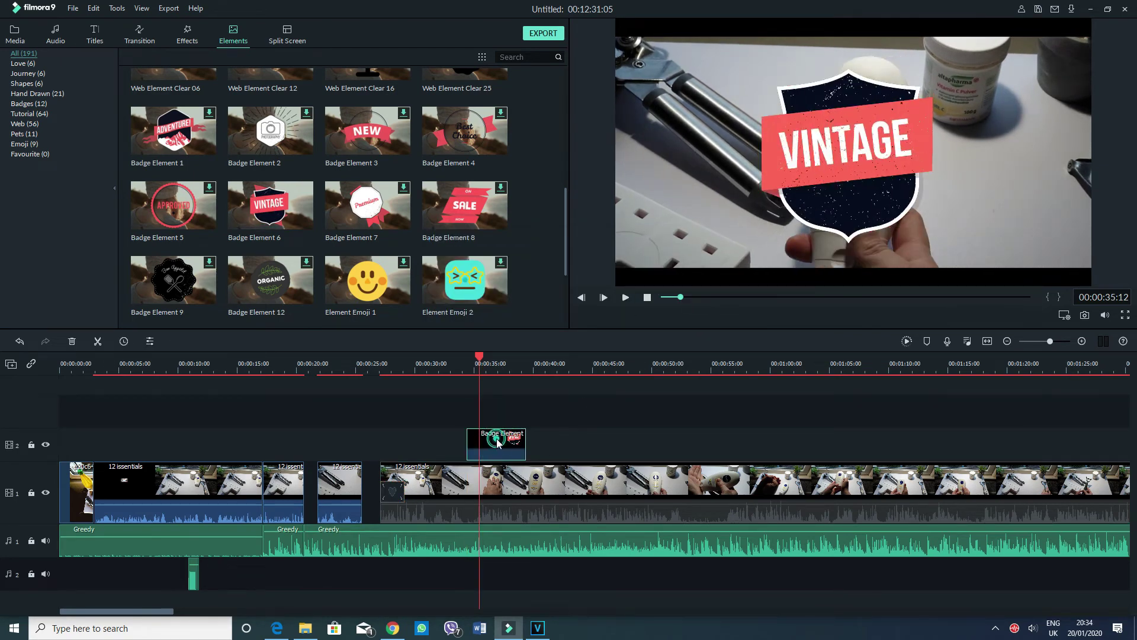
- Shrink the Vintage badge to less than half its size, place it over the side edge of the hand cream bottle, and confirm
{"action": "double_click", "coordinate": [818, 162]}
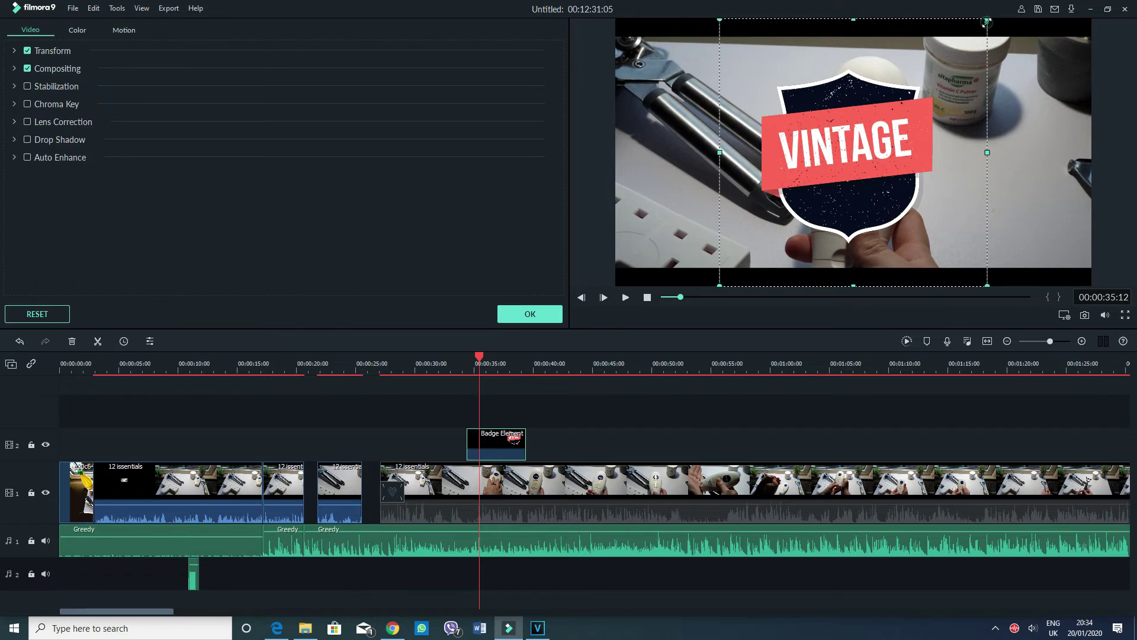
{"action": "left_click_drag", "start_coordinate": [987, 22], "coordinate": [833, 176]}
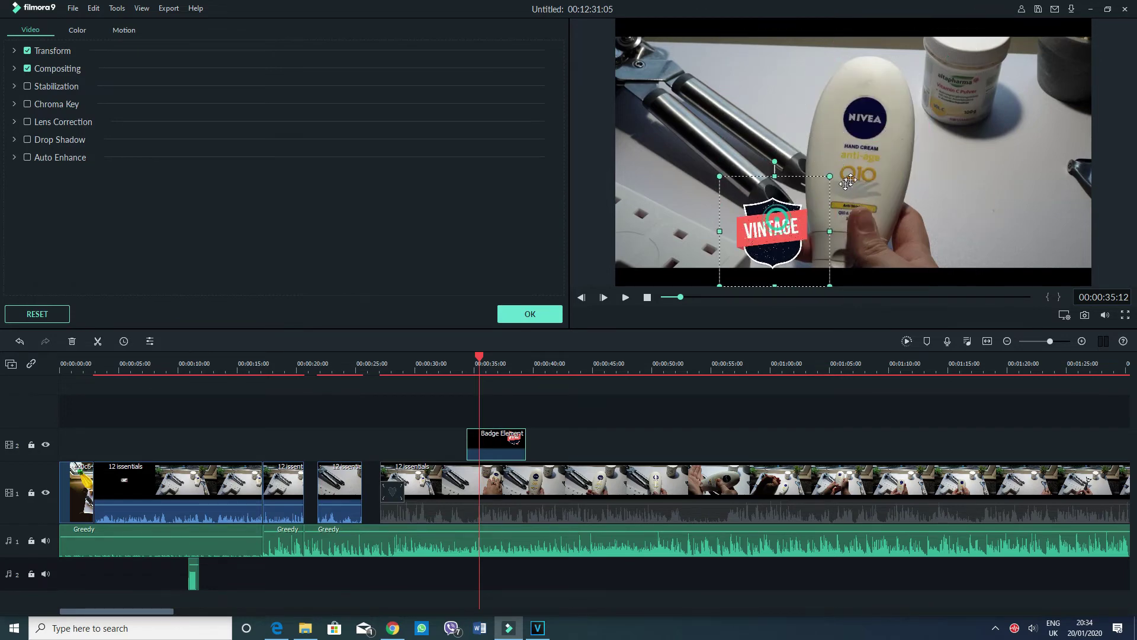
{"action": "left_click_drag", "start_coordinate": [780, 220], "coordinate": [925, 147]}
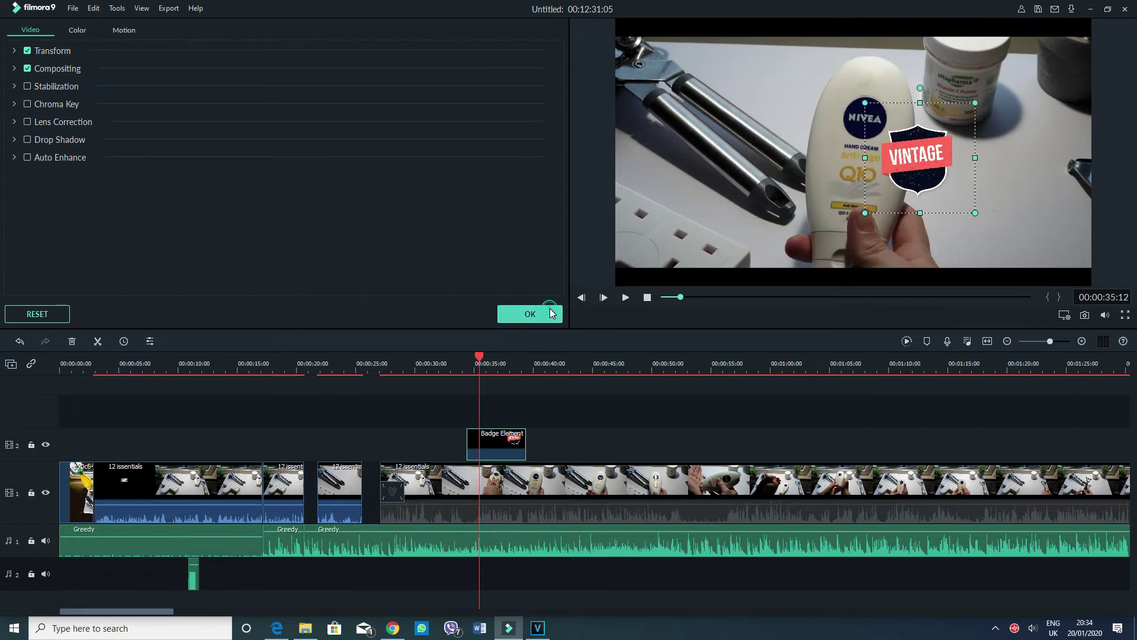
{"action": "left_click", "coordinate": [530, 314]}
- Switch to the Edge browser and run a Google image search for "heart png"
{"action": "left_click", "coordinate": [539, 628]}
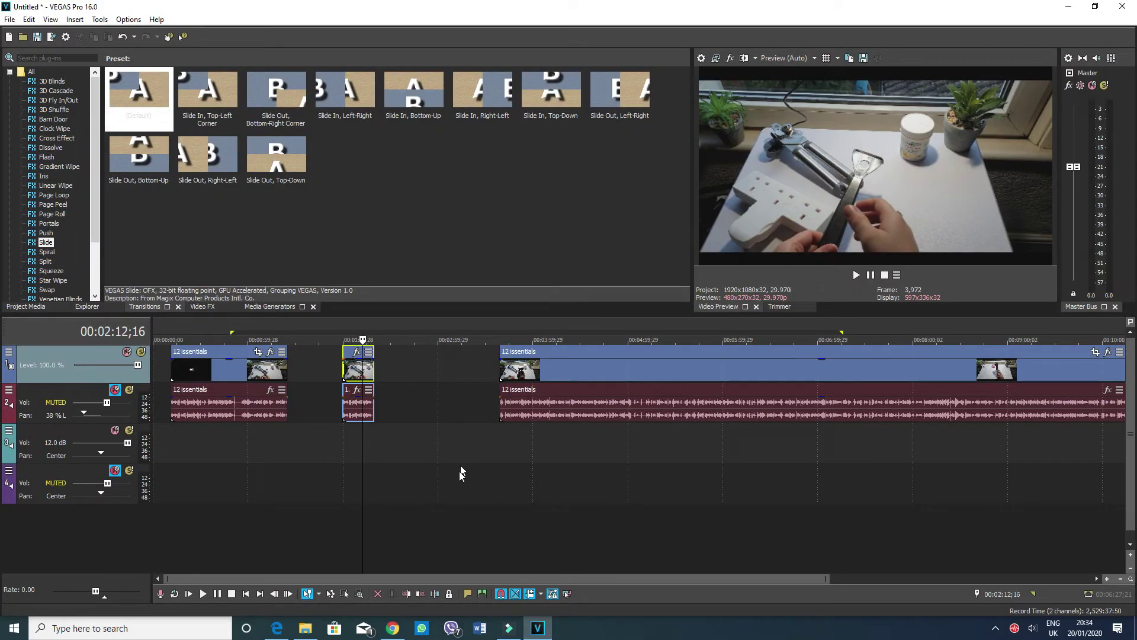
{"action": "left_click", "coordinate": [282, 635]}
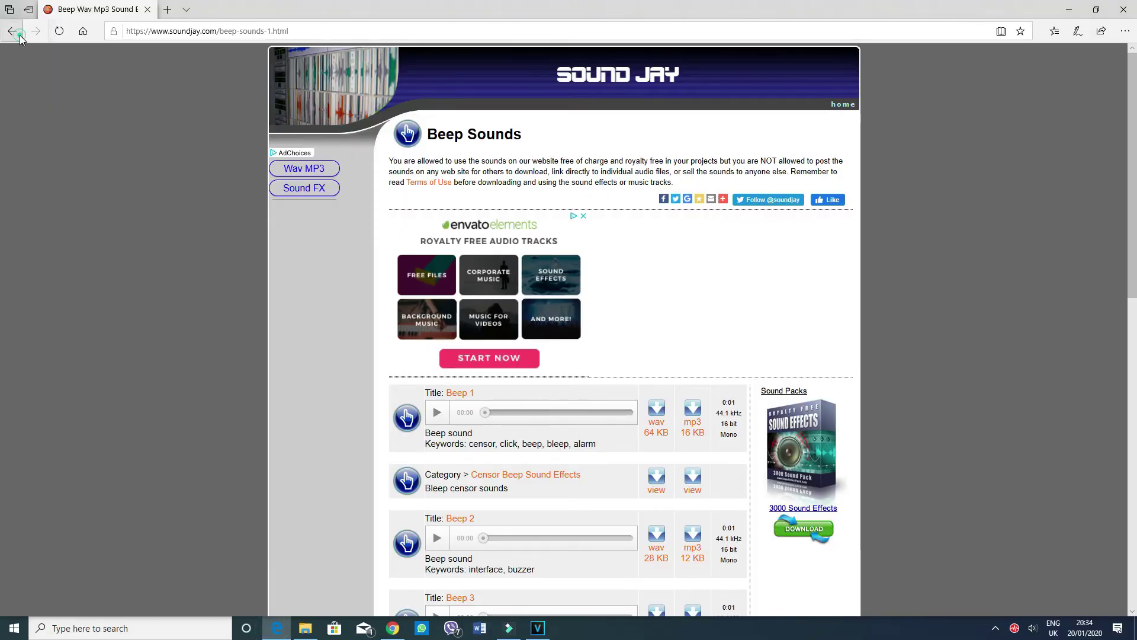
{"action": "left_click", "coordinate": [18, 33]}
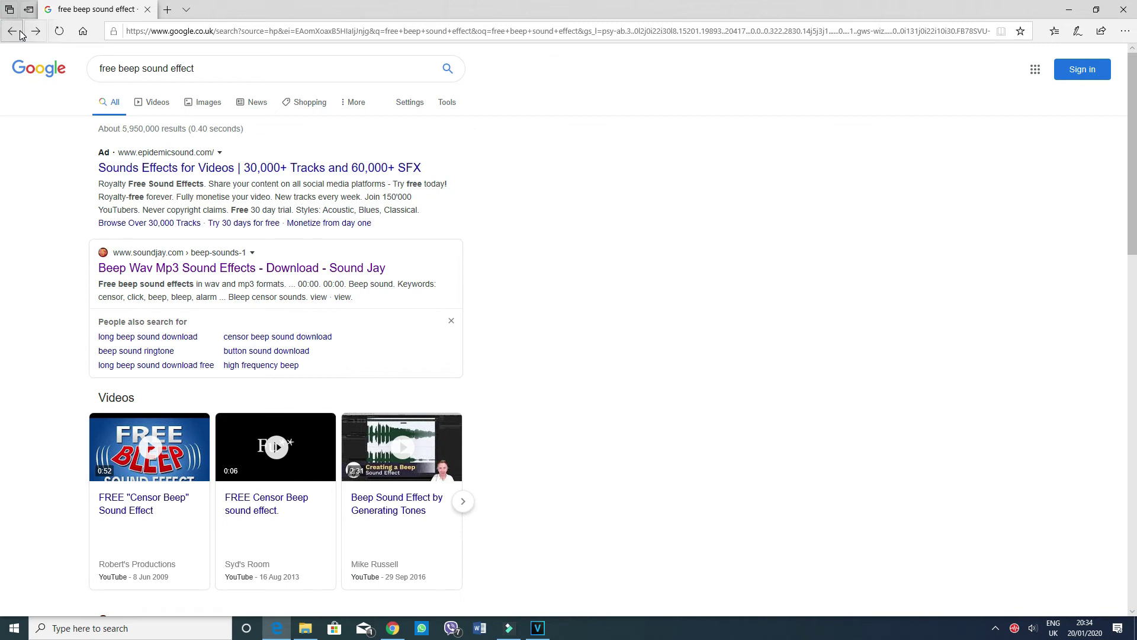
{"action": "triple_click", "coordinate": [150, 70]}
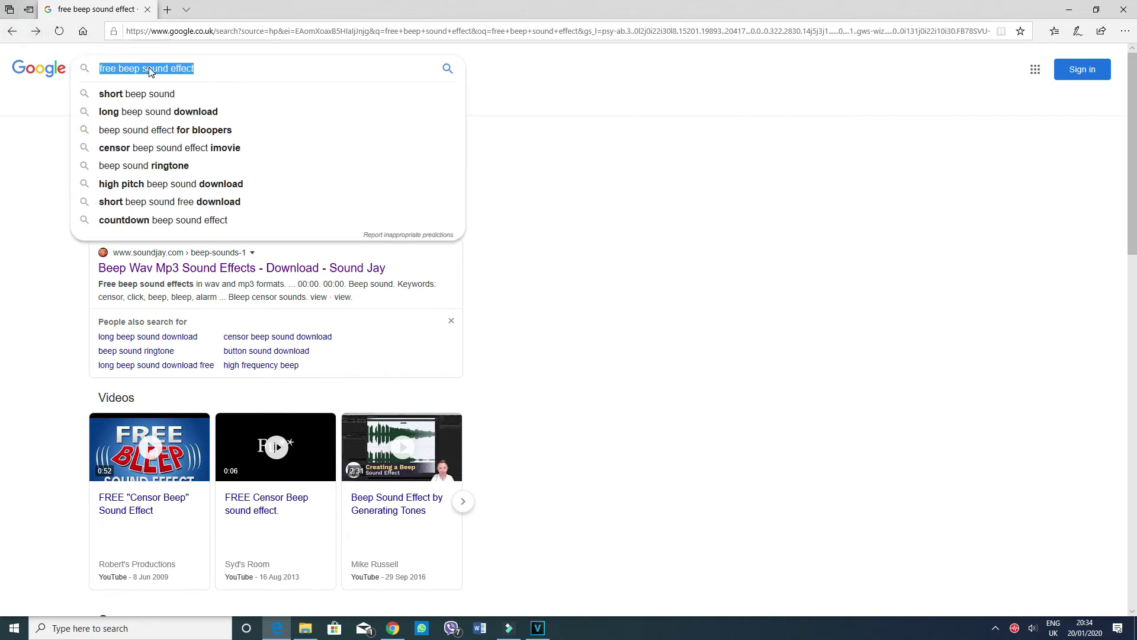
{"action": "key", "text": "BackSpace"}
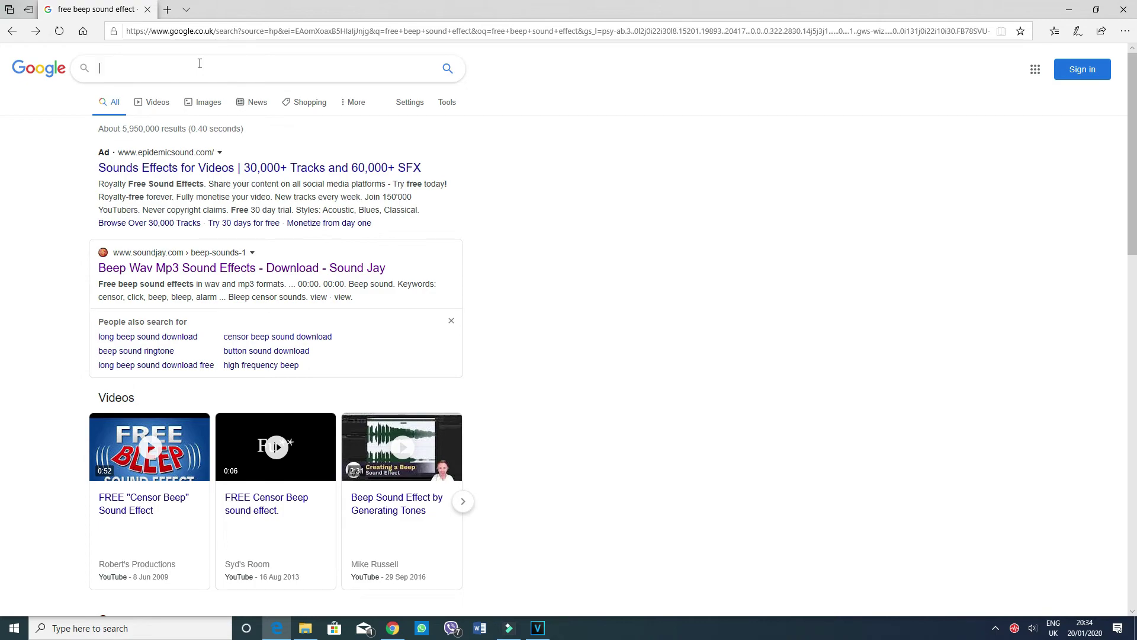
{"action": "type", "text": "heart"}
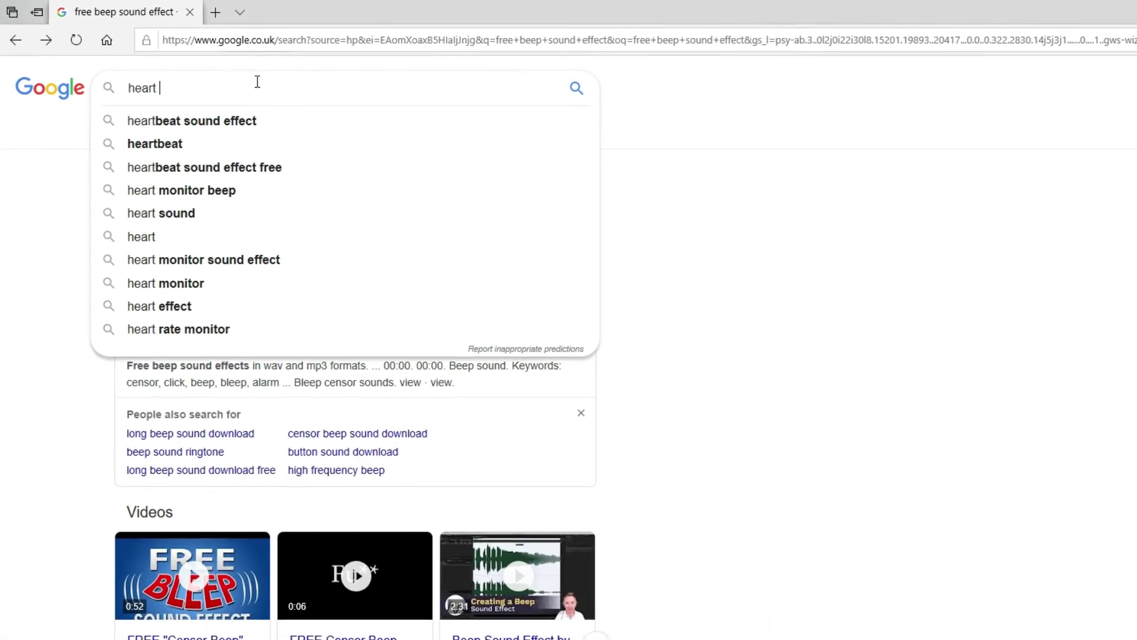
{"action": "type", "text": " png"}
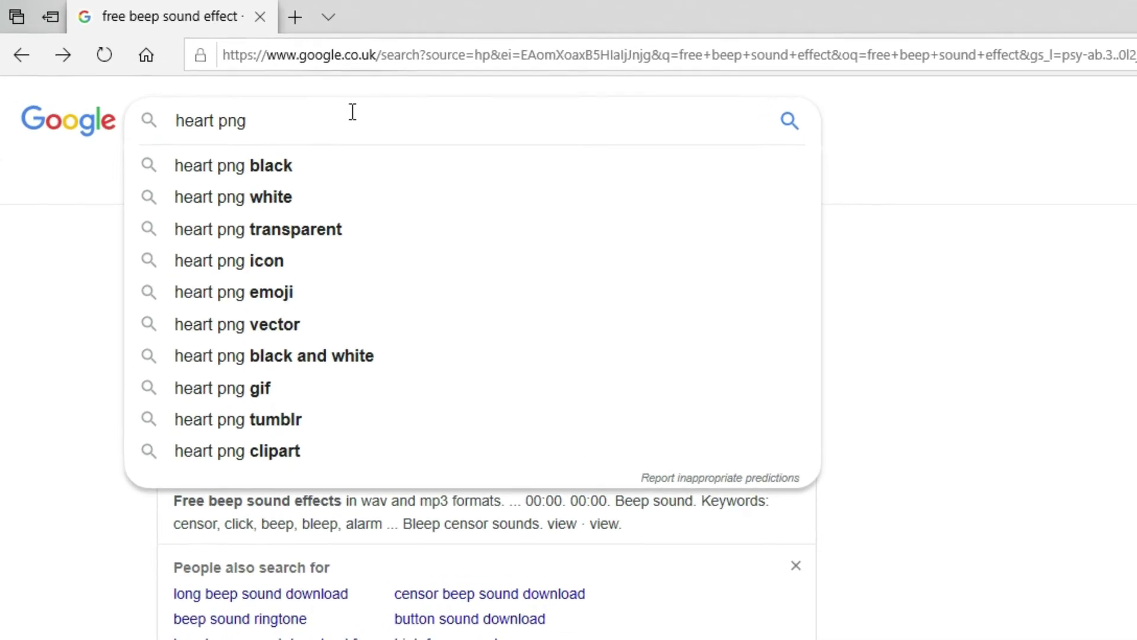
{"action": "key", "text": "Return"}
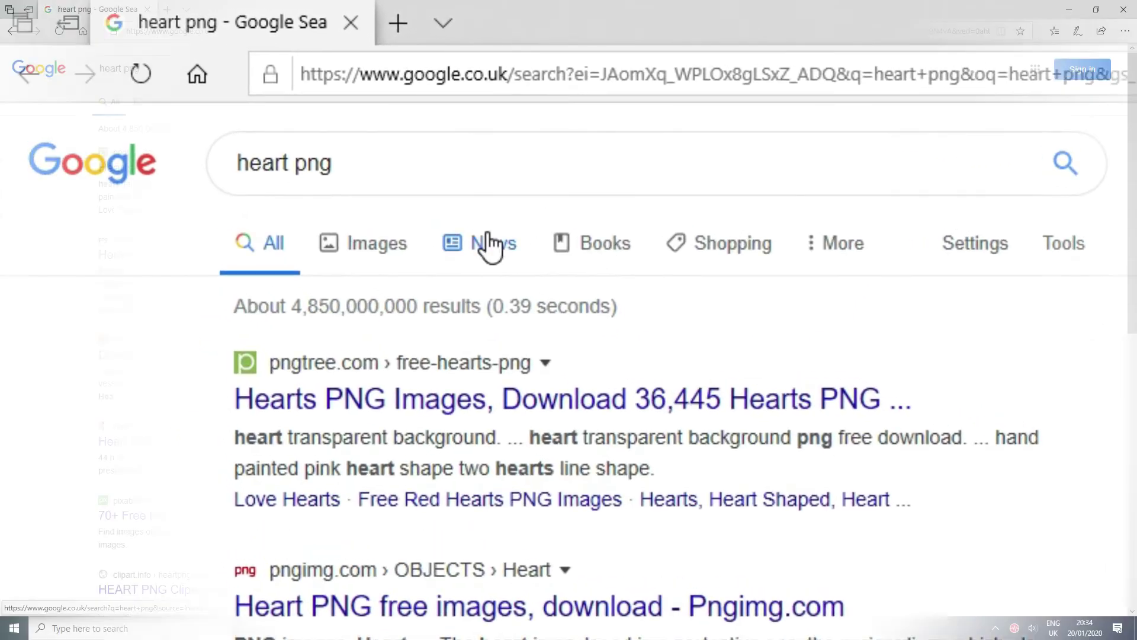
{"action": "left_click", "coordinate": [355, 243]}
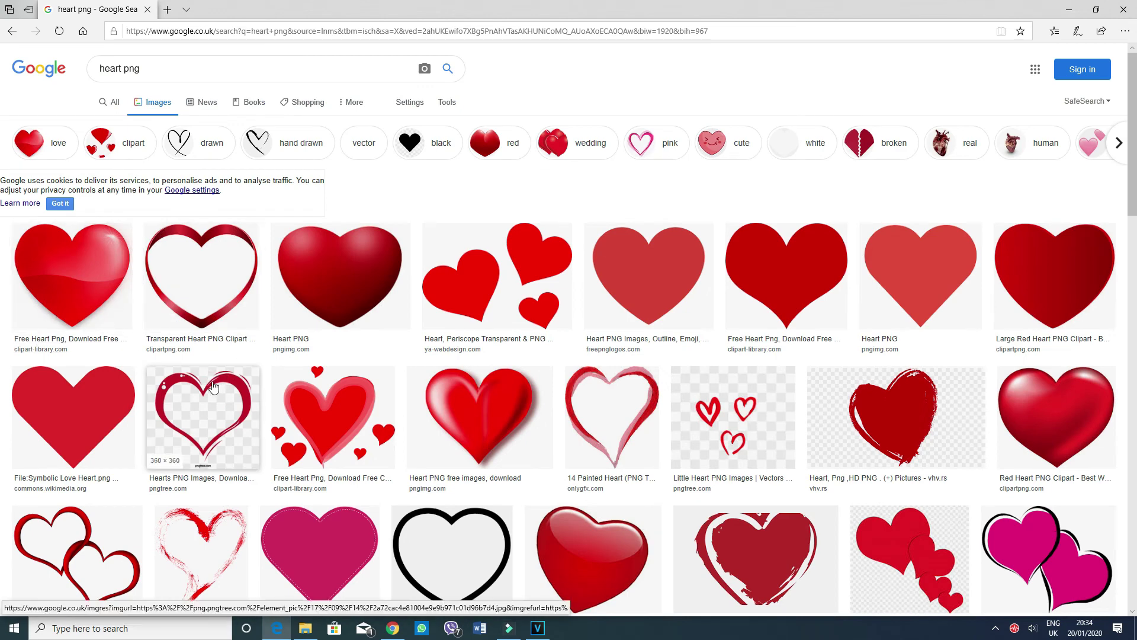
- Open the glossy red Heart PNG from pngimg.com and save it to the Desktop as heart_PNG51341 in PNG format
{"action": "left_click", "coordinate": [347, 280]}
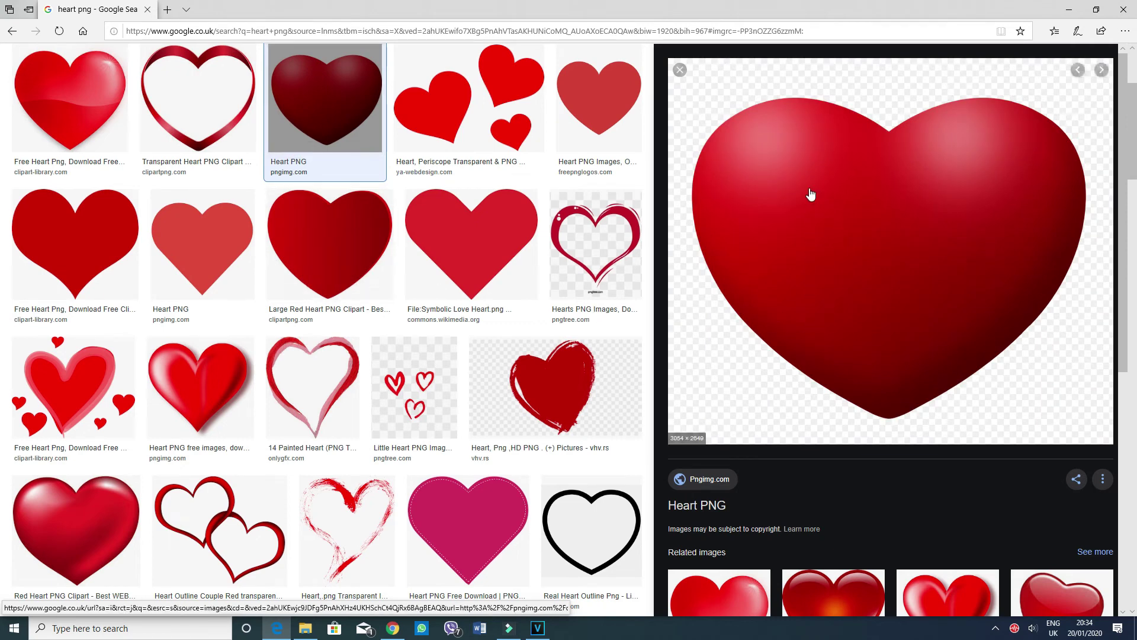
{"action": "right_click", "coordinate": [810, 194]}
{"action": "left_click", "coordinate": [855, 322]}
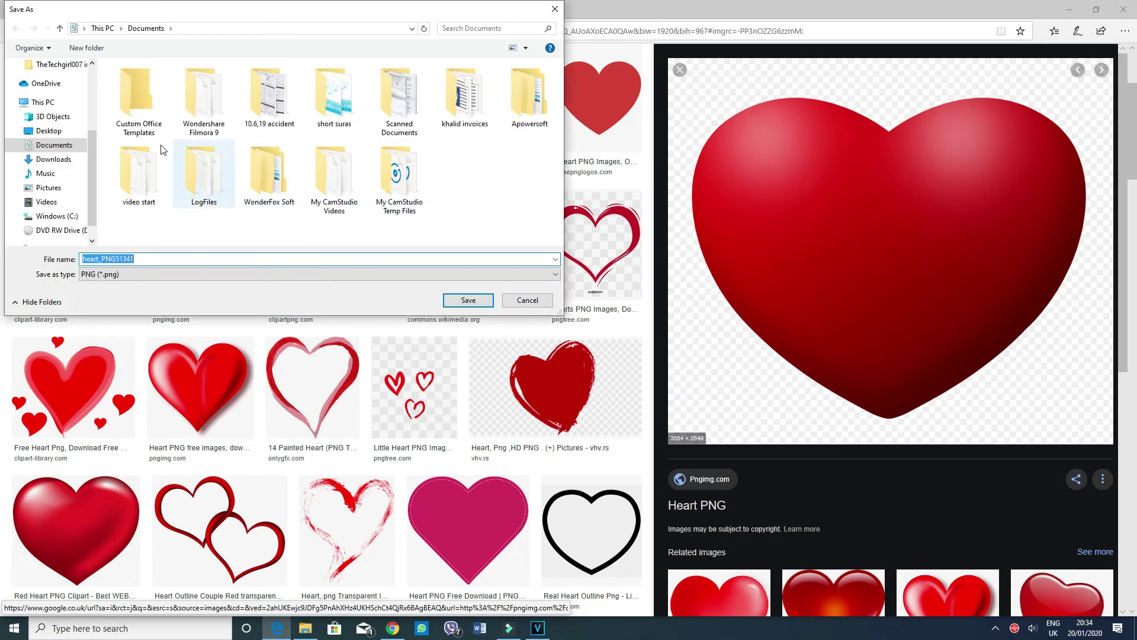
{"action": "left_click_drag", "start_coordinate": [90, 168], "coordinate": [95, 66]}
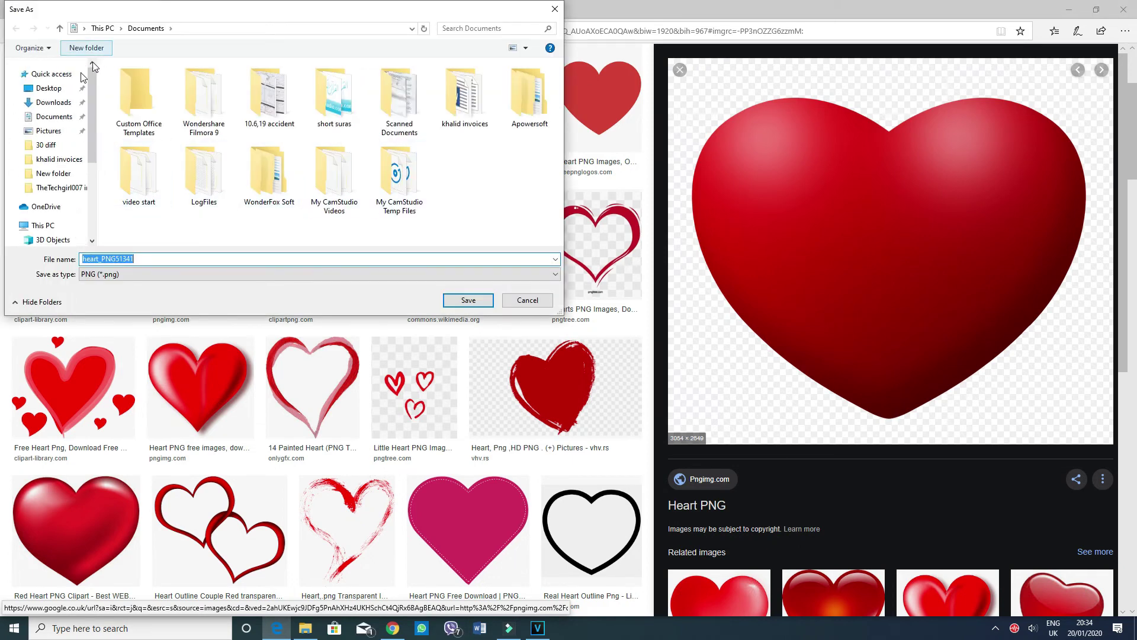
{"action": "left_click", "coordinate": [44, 92]}
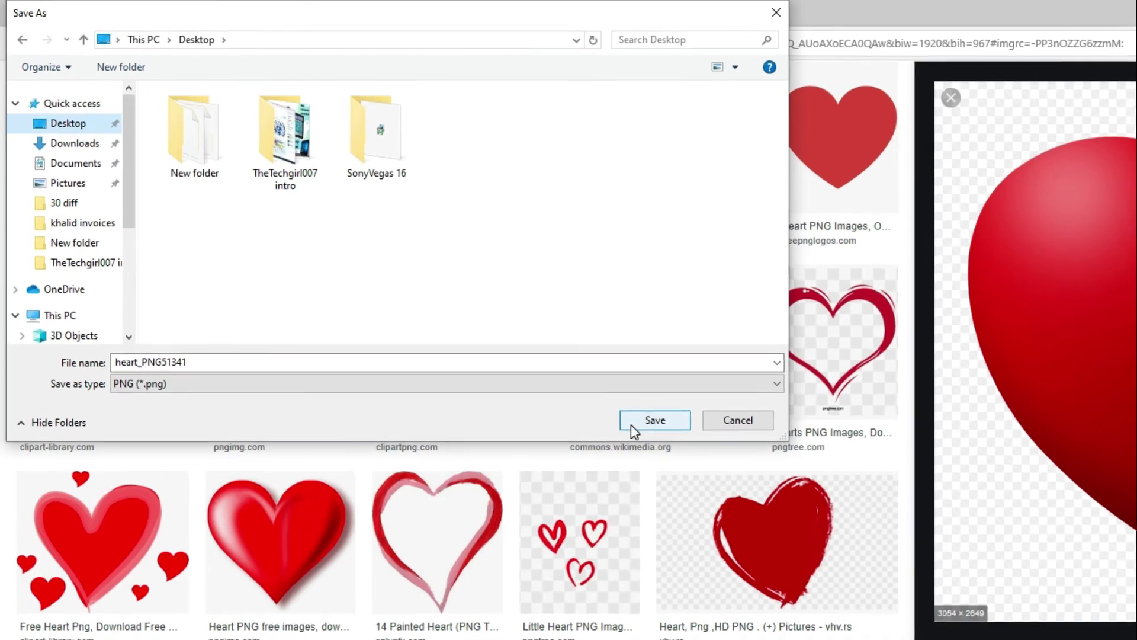
{"action": "left_click", "coordinate": [622, 416]}
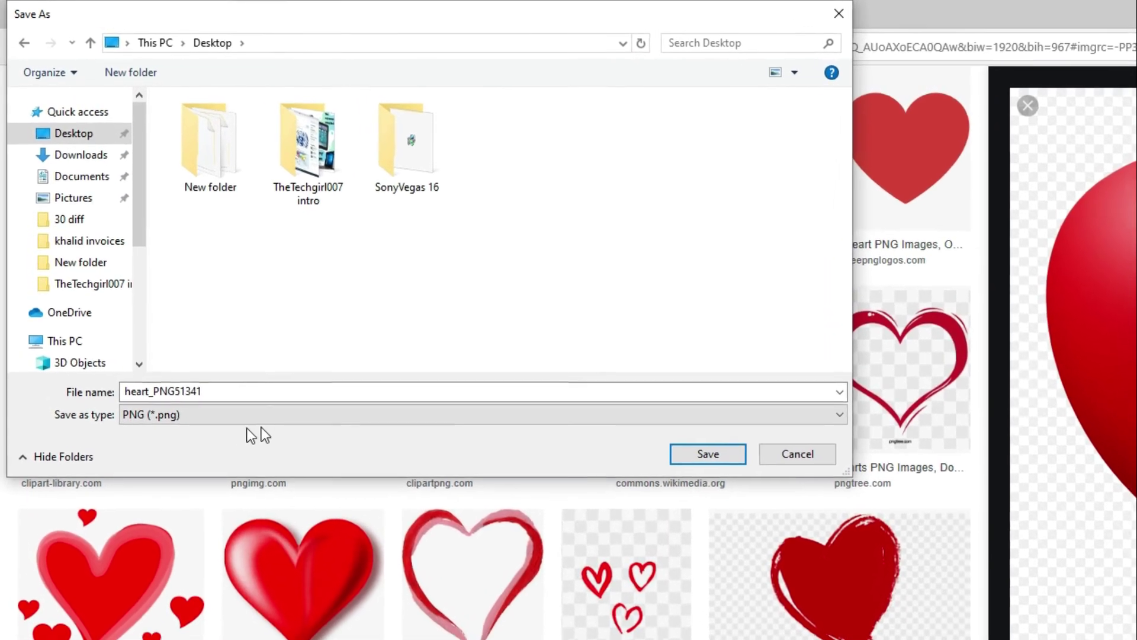
{"action": "left_click", "coordinate": [693, 445]}
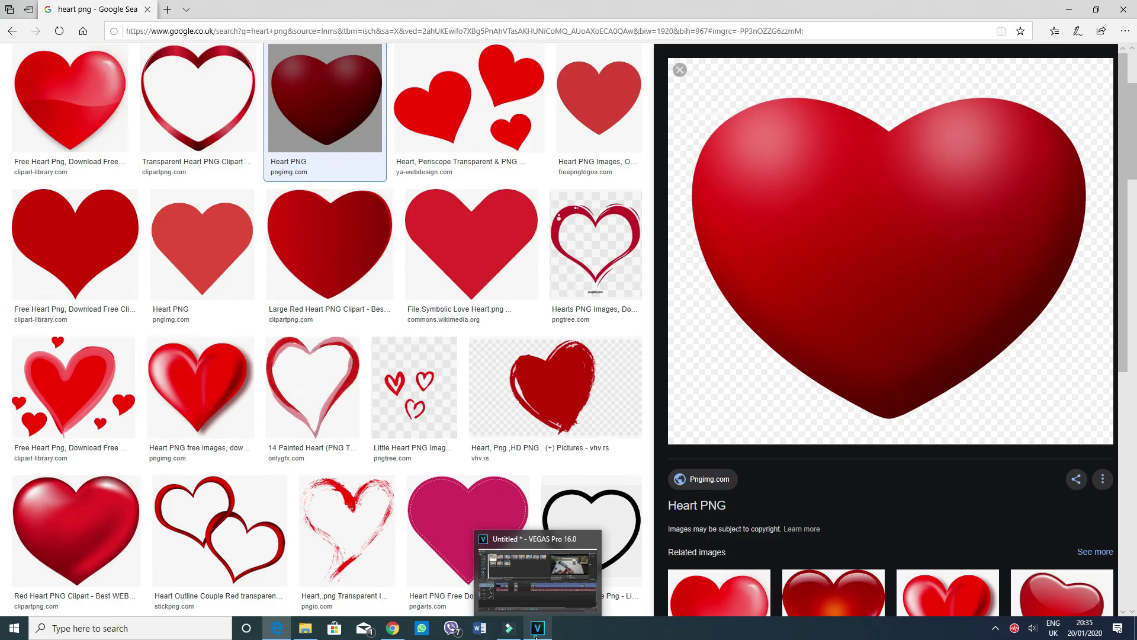
- Switch to VEGAS Pro and import heart_PNG51341 from the Desktop onto the video track at 00:02:12;16
{"action": "left_click", "coordinate": [536, 628]}
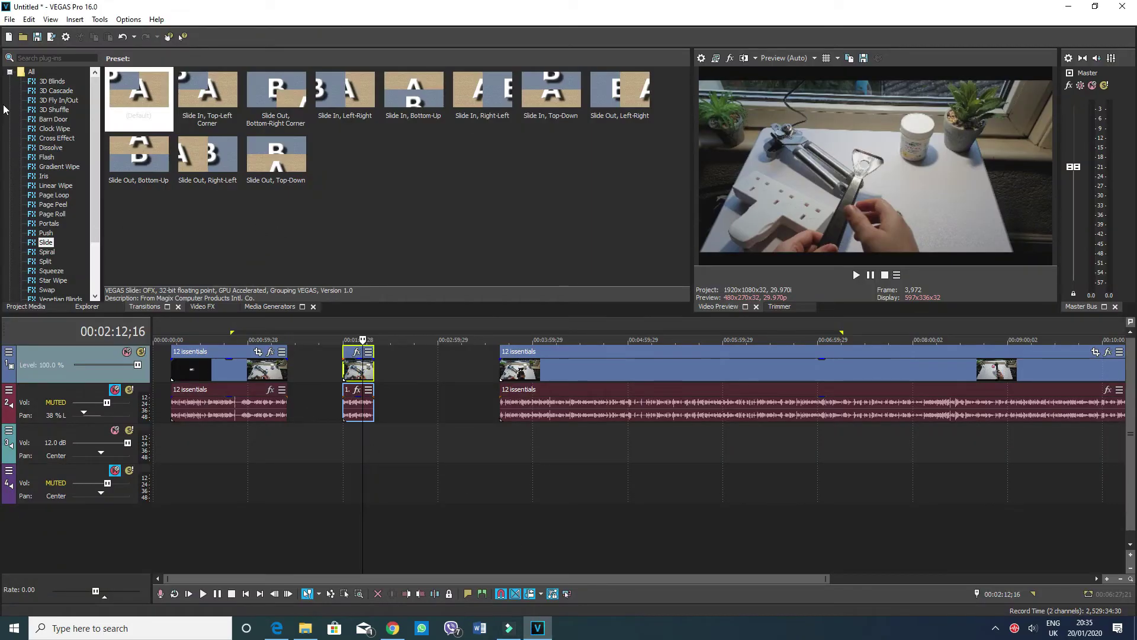
{"action": "left_click", "coordinate": [23, 38]}
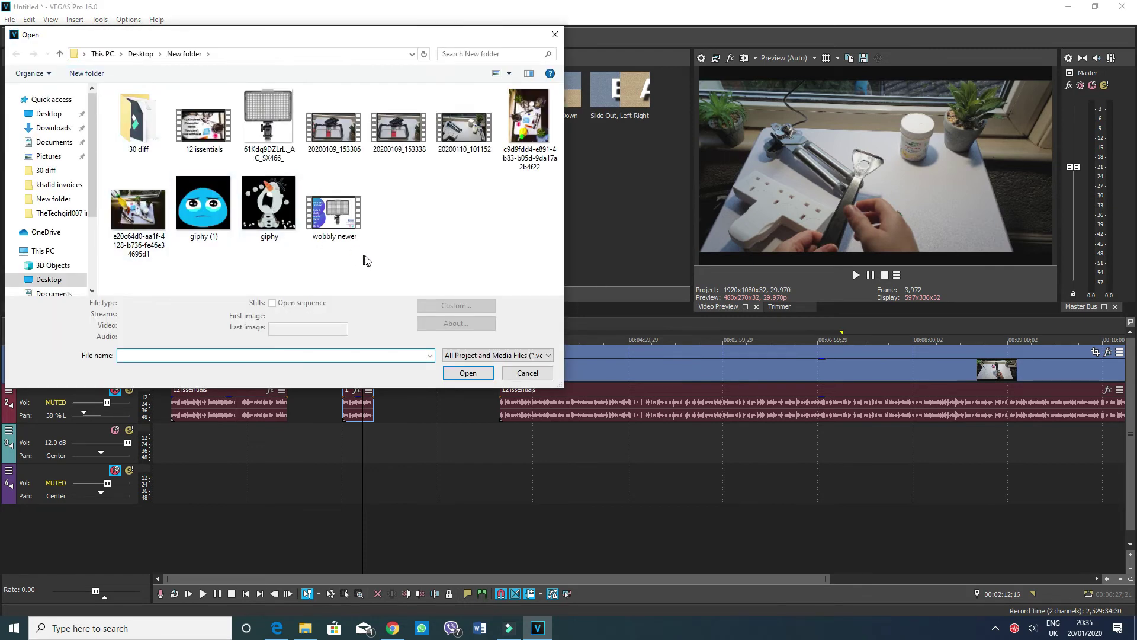
{"action": "left_click", "coordinate": [48, 114]}
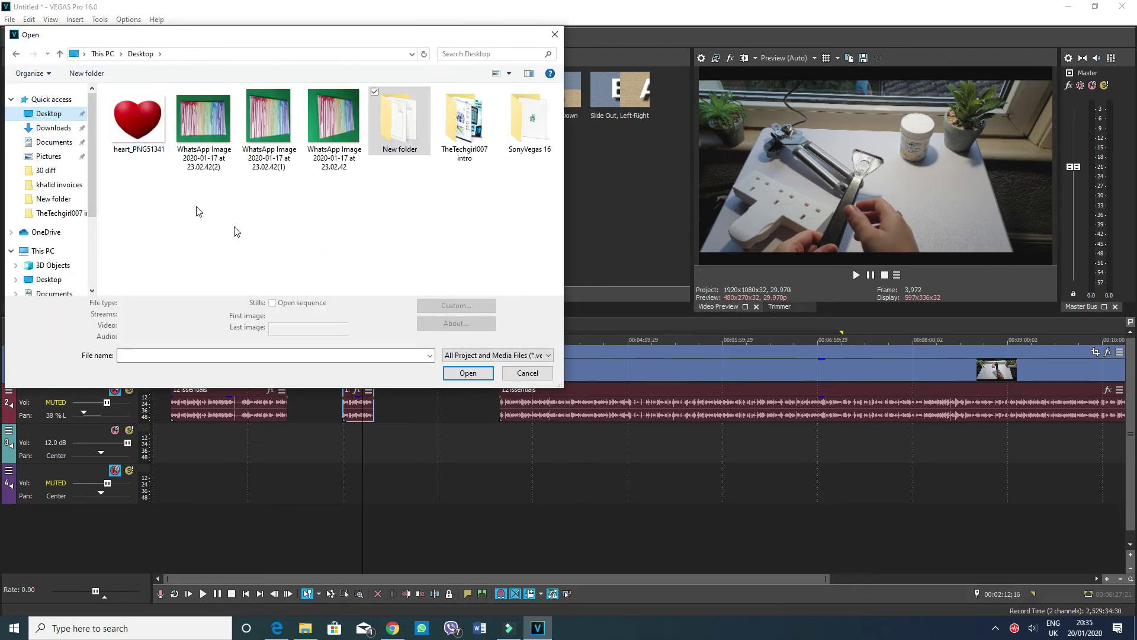
{"action": "double_click", "coordinate": [137, 118]}
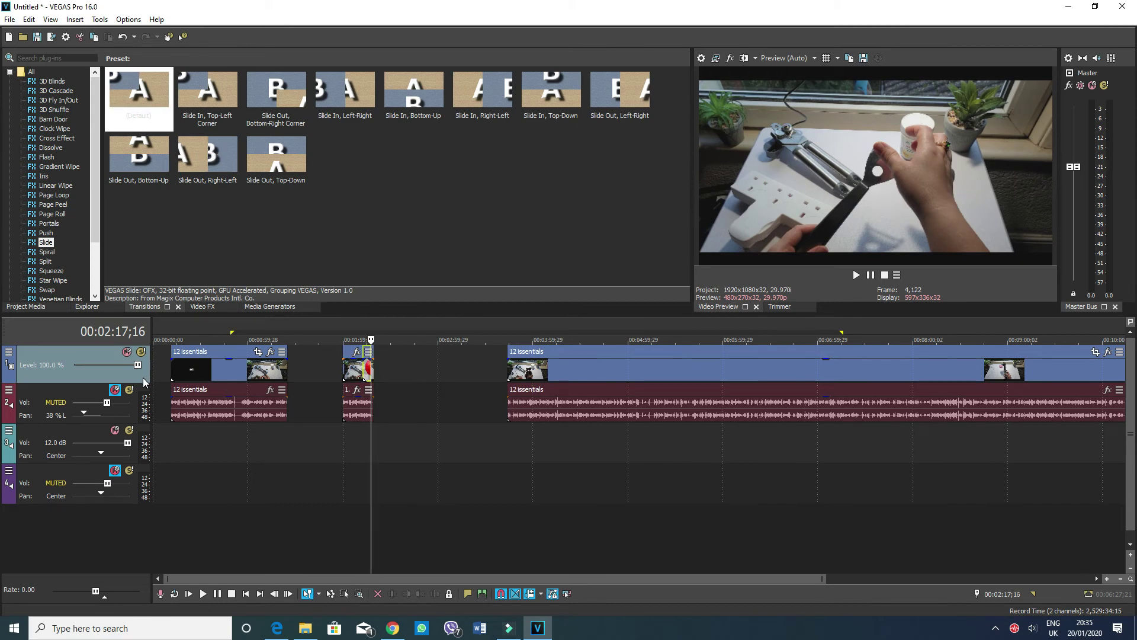
- Insert a video track above the first one and place heart_PNG51341 on it at 00:02:05;22, over the short middle clip
{"action": "right_click", "coordinate": [142, 377]}
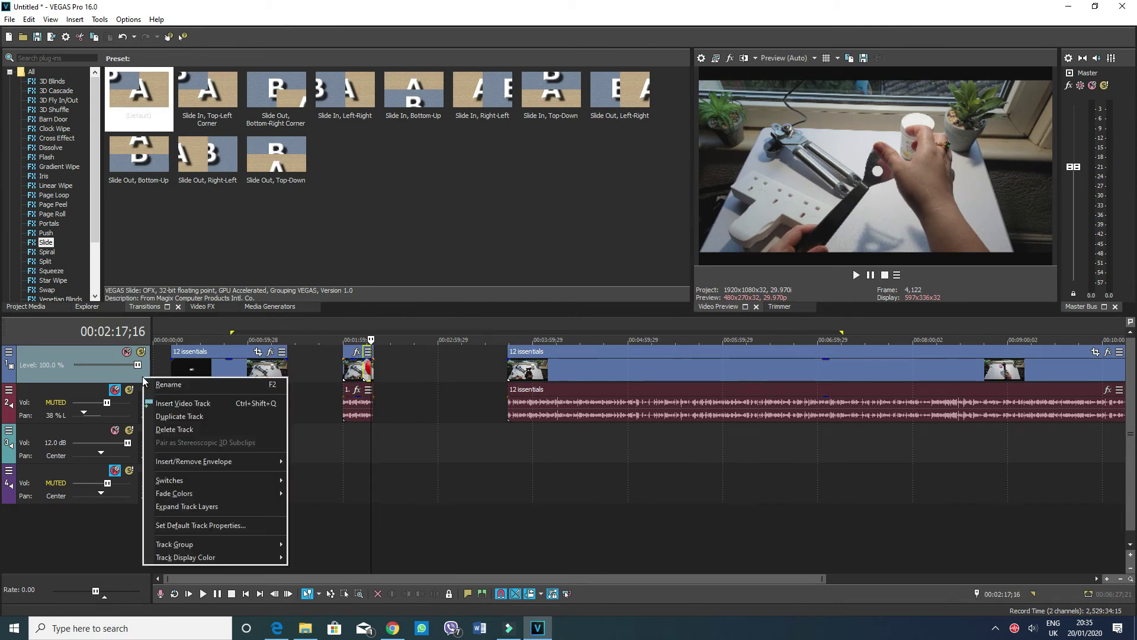
{"action": "left_click", "coordinate": [198, 403]}
{"action": "left_click", "coordinate": [356, 366]}
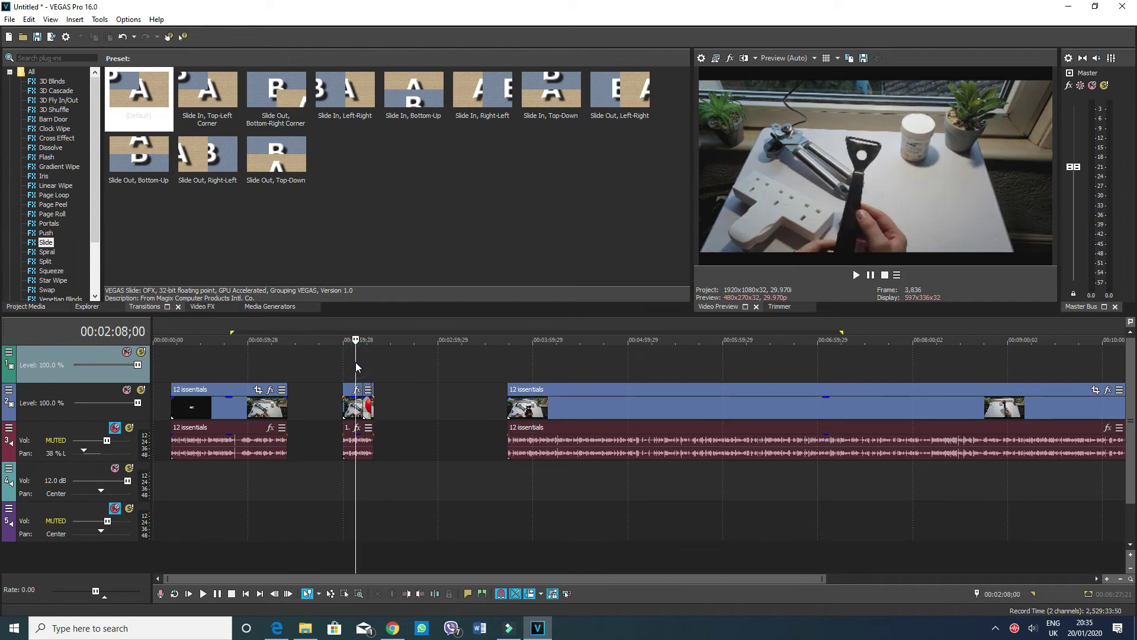
{"action": "left_click_drag", "start_coordinate": [355, 340], "coordinate": [352, 342]}
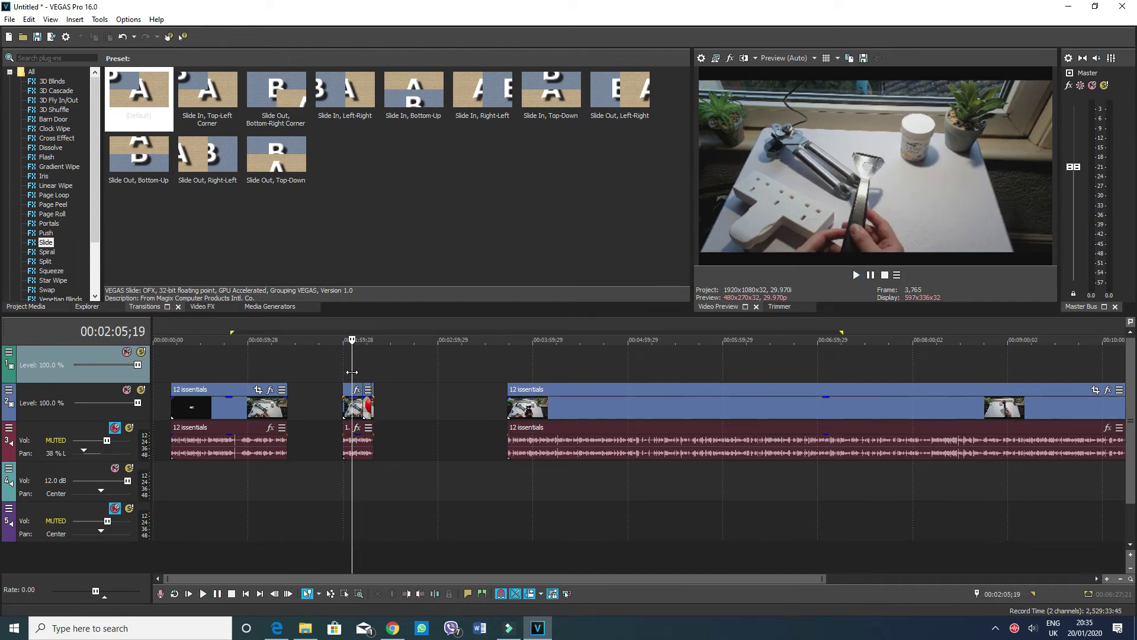
{"action": "left_click", "coordinate": [351, 370]}
{"action": "left_click", "coordinate": [22, 38]}
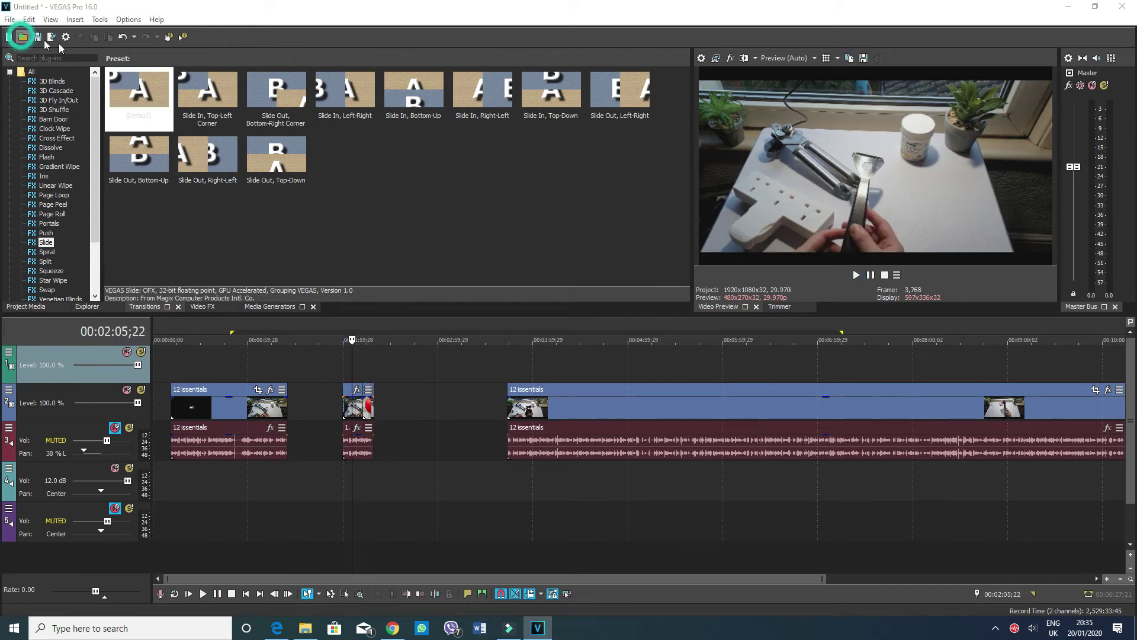
{"action": "left_click", "coordinate": [135, 112]}
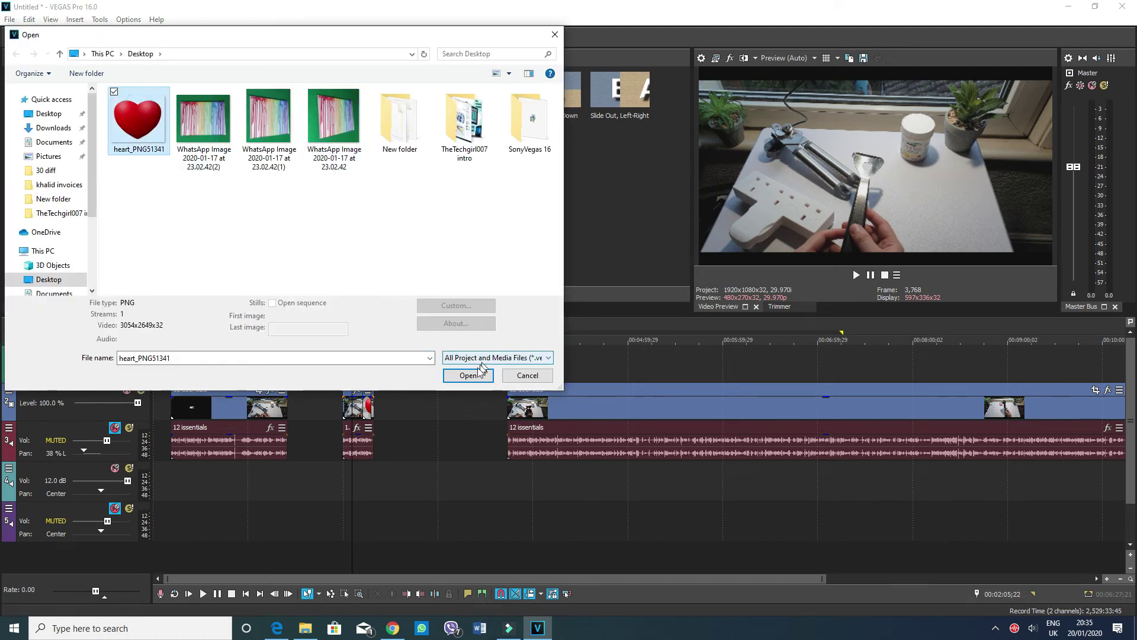
{"action": "left_click", "coordinate": [468, 375]}
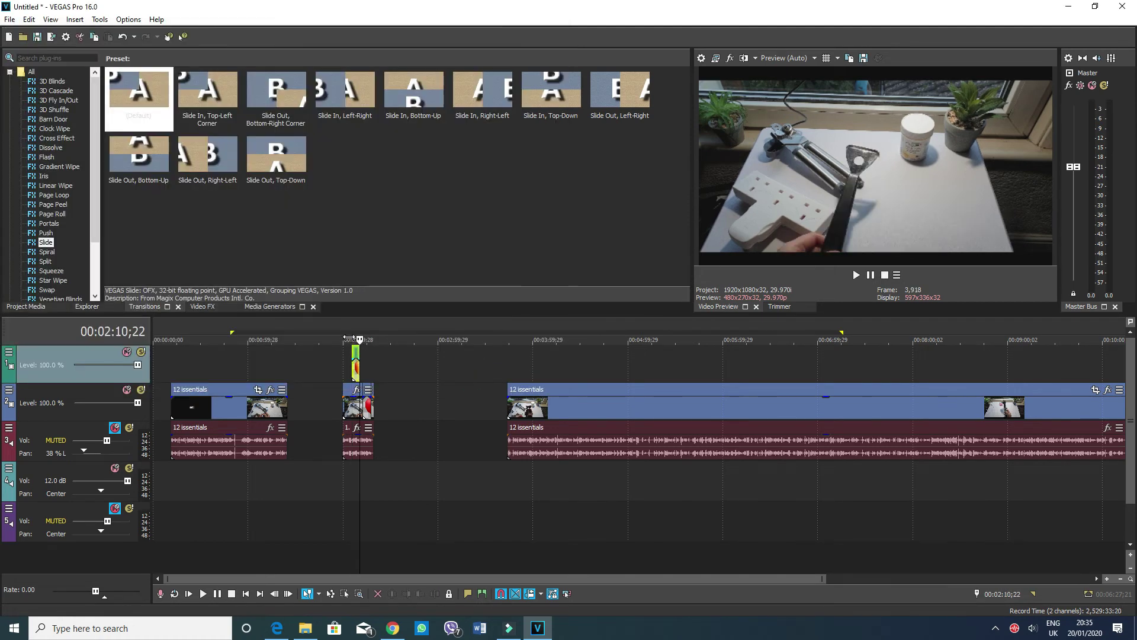
- Play back the short middle clip with the heart overlay from 00:01:59;21
{"action": "left_click", "coordinate": [350, 339]}
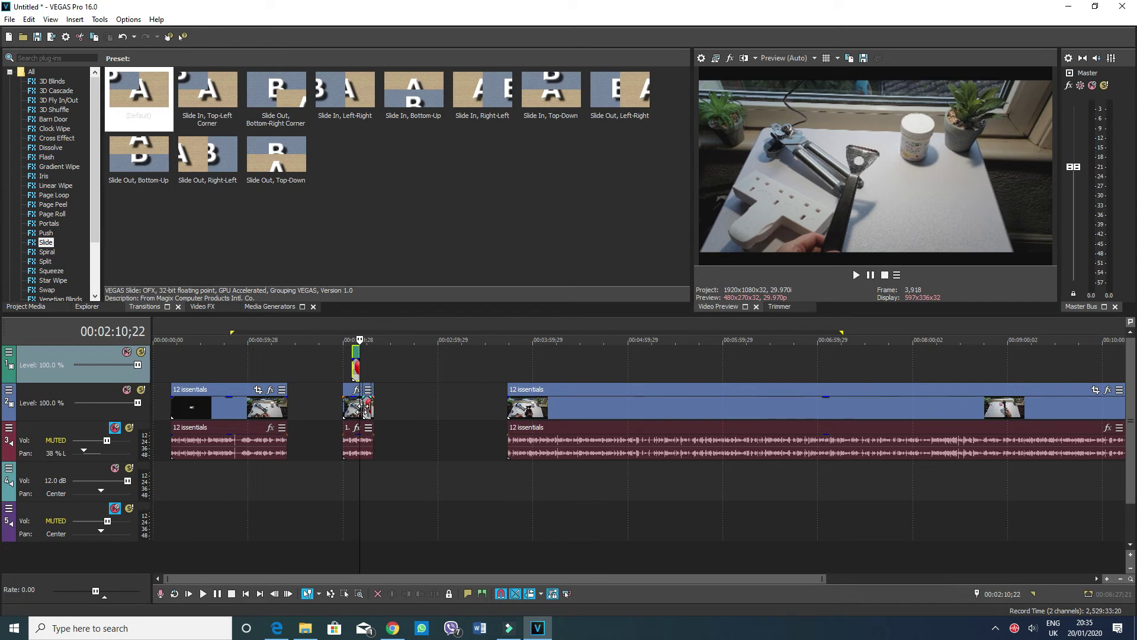
{"action": "mouse_move", "coordinate": [358, 475]}
{"action": "left_mouse_down"}
{"action": "mouse_move", "coordinate": [332, 474]}
{"action": "mouse_move", "coordinate": [356, 477]}
{"action": "mouse_move", "coordinate": [346, 478]}
{"action": "left_mouse_up"}
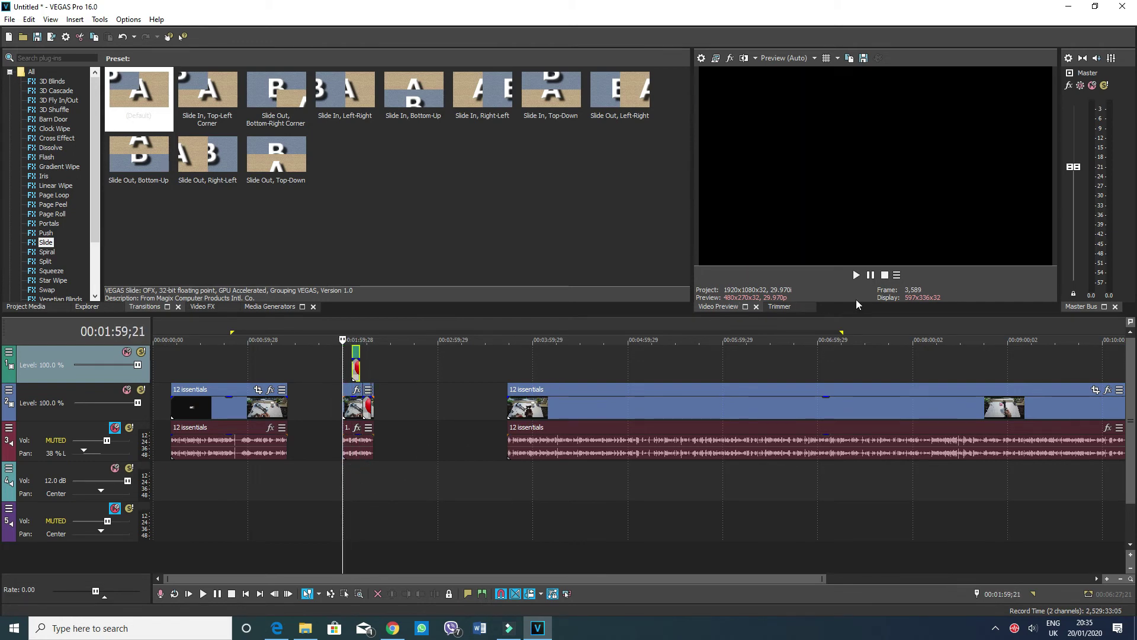
{"action": "left_click", "coordinate": [856, 275]}
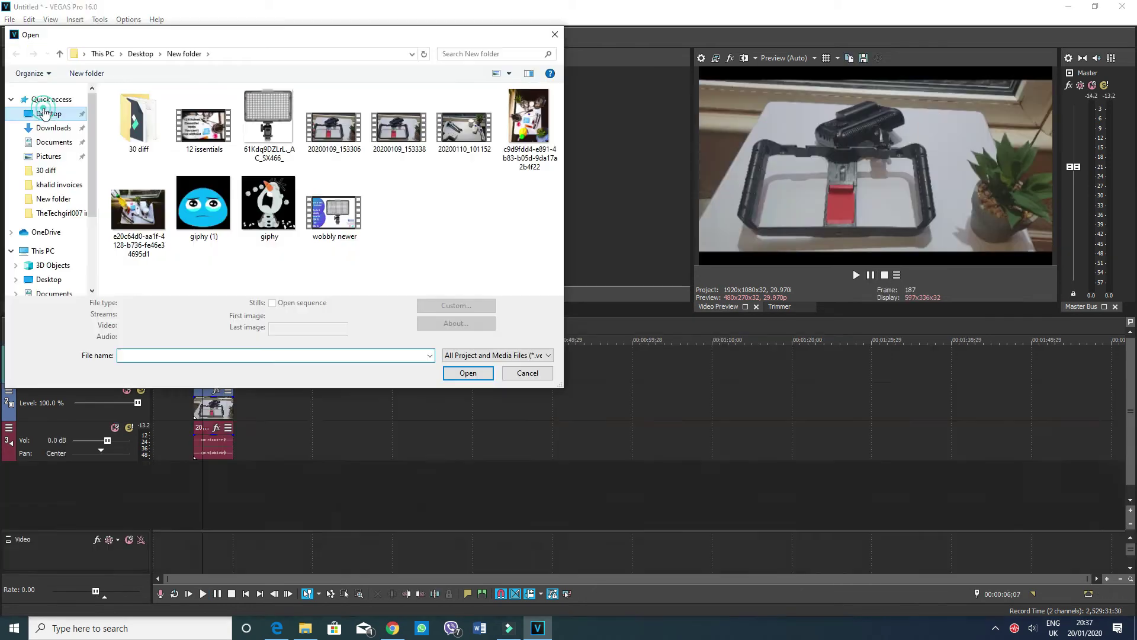
{"action": "right_click", "coordinate": [213, 370]}
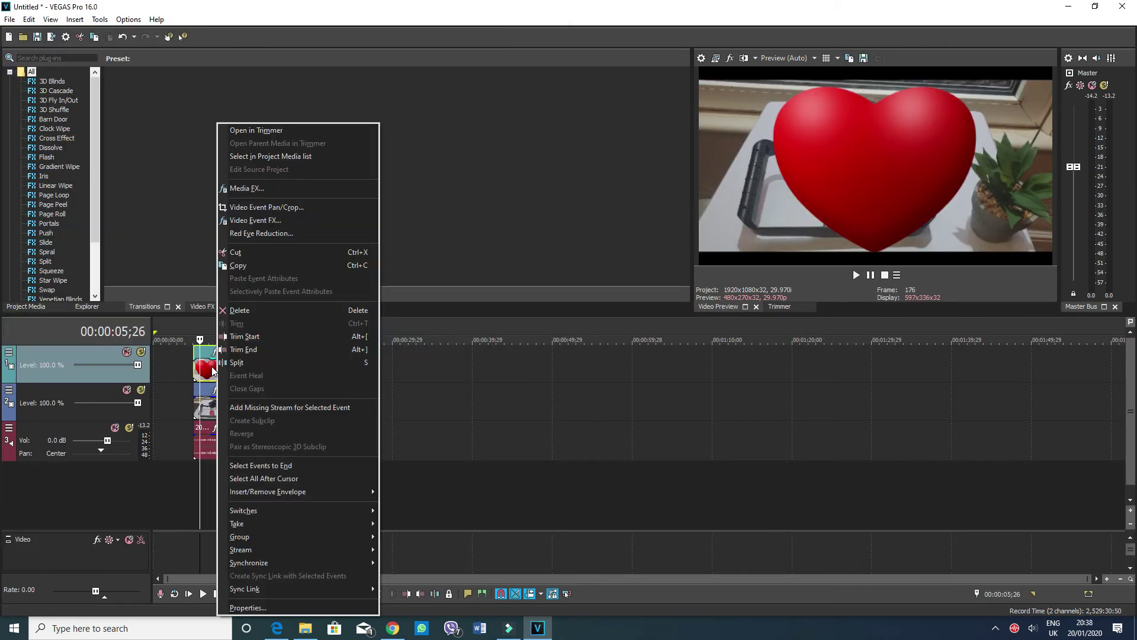
{"action": "left_click", "coordinate": [212, 370]}
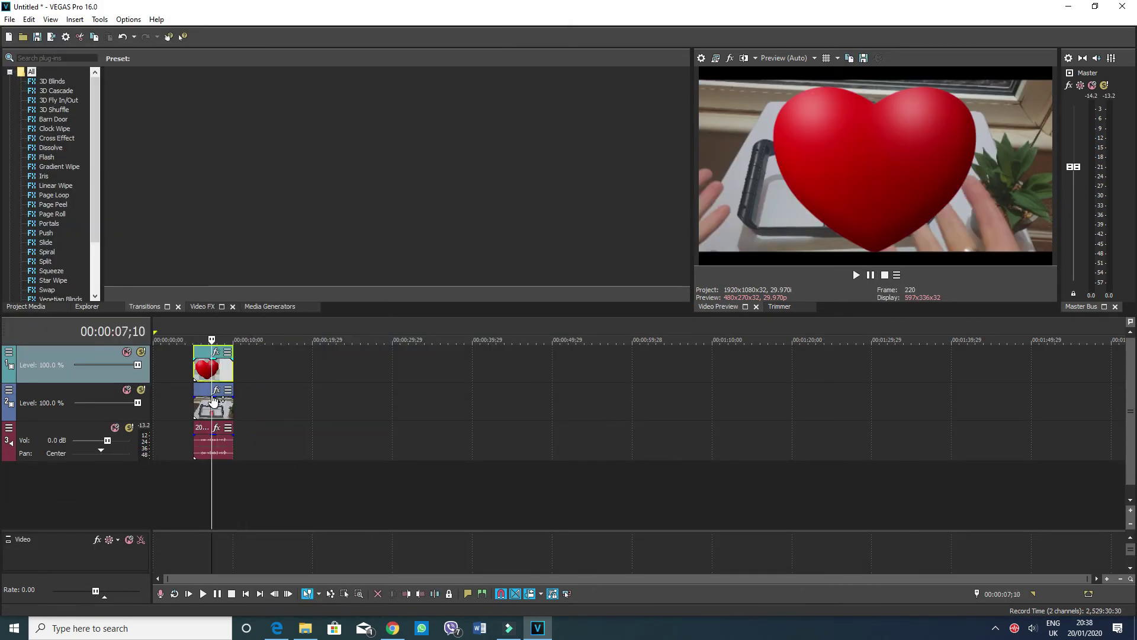
{"action": "left_click", "coordinate": [9, 353]}
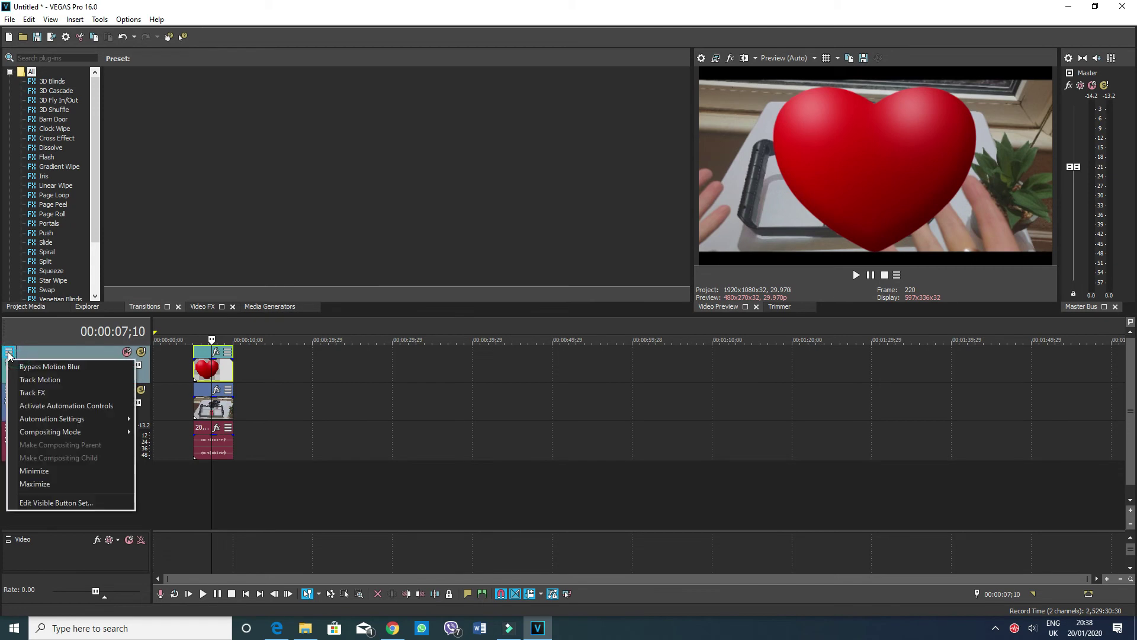
{"action": "left_click", "coordinate": [63, 382]}
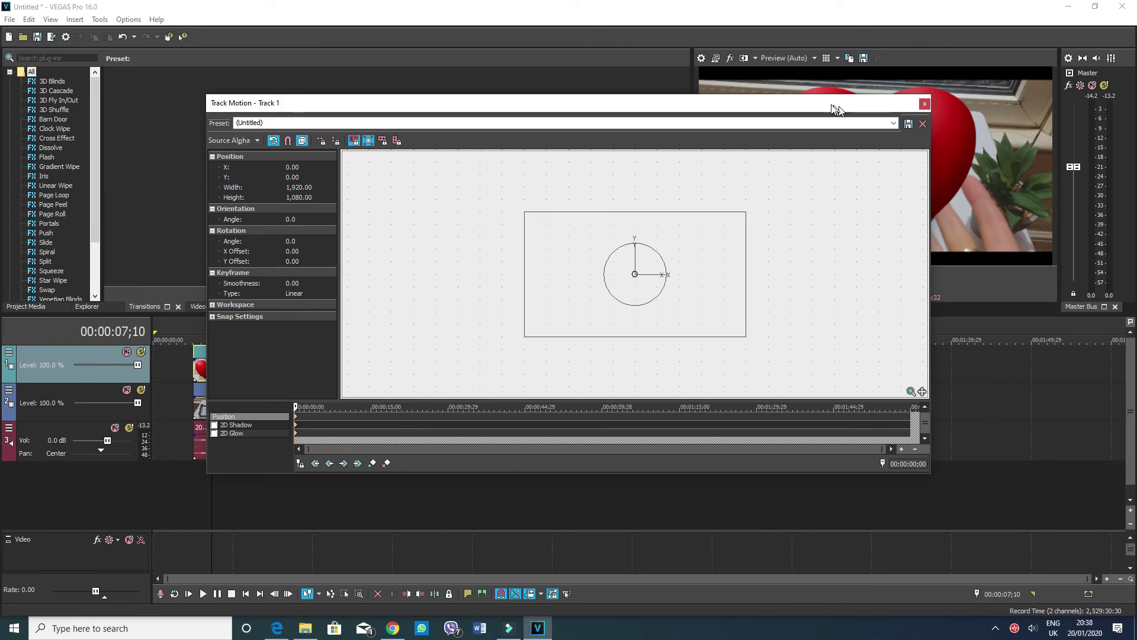
{"action": "left_click_drag", "start_coordinate": [836, 110], "coordinate": [724, 202]}
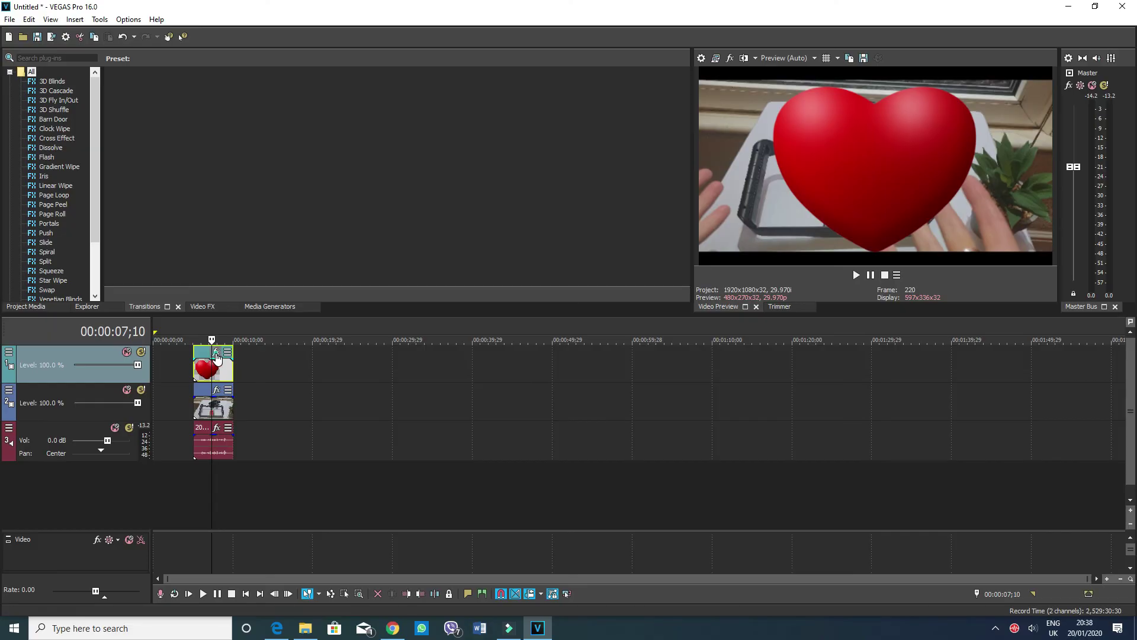
- Shrink the heart overlay to roughly half its size by enlarging its crop frame in Event Pan/Crop
{"action": "left_click", "coordinate": [216, 354]}
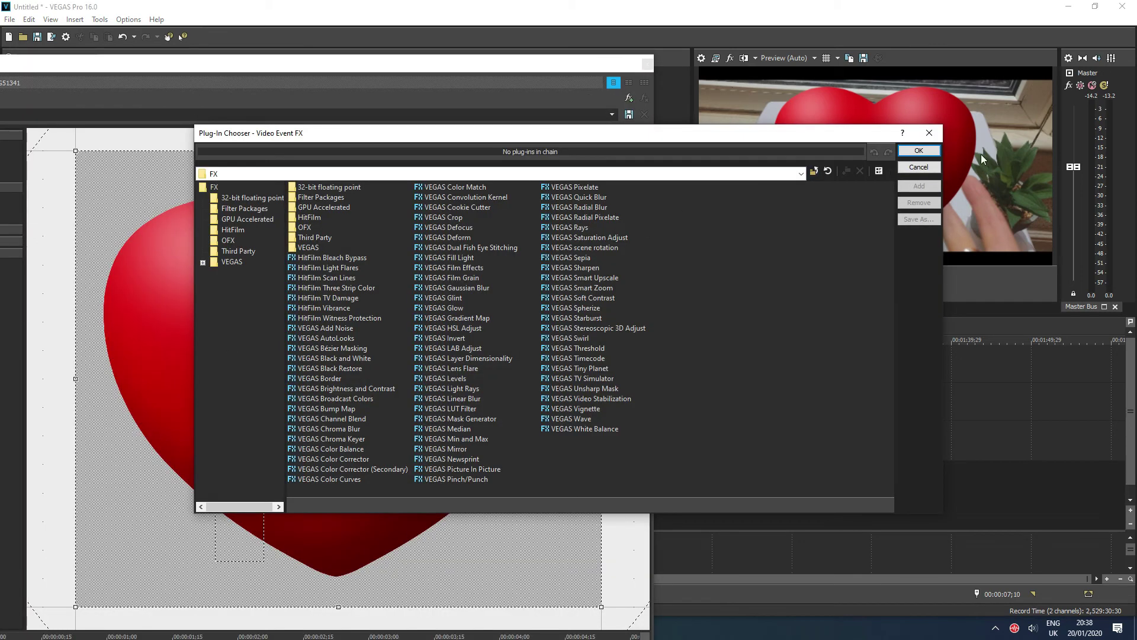
{"action": "left_click", "coordinate": [929, 132]}
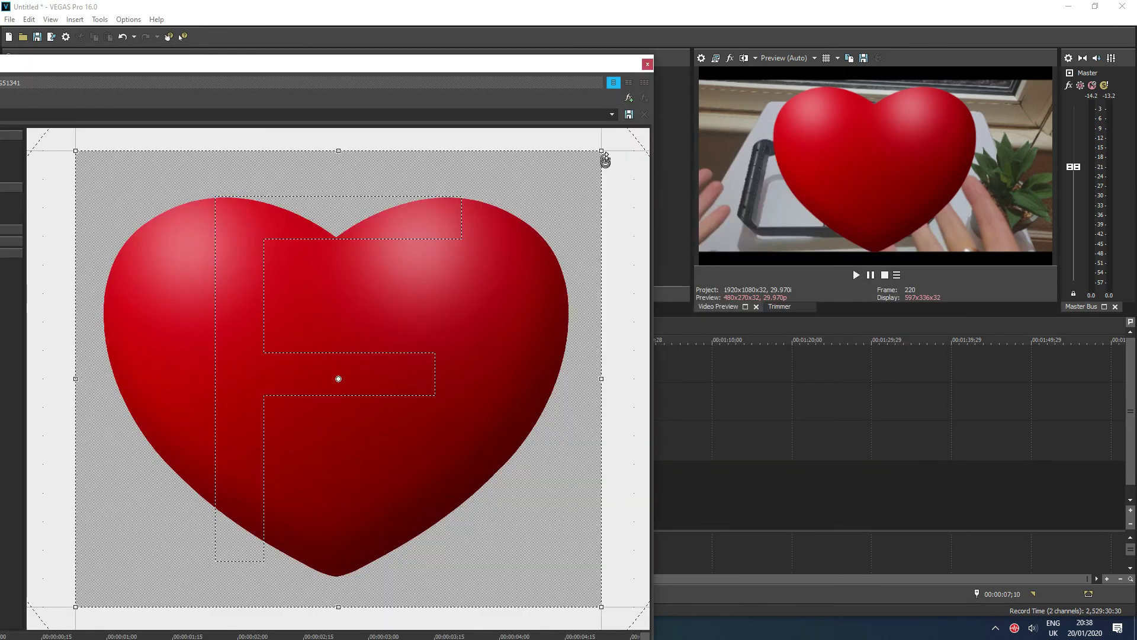
{"action": "left_click_drag", "start_coordinate": [602, 153], "coordinate": [882, 6]}
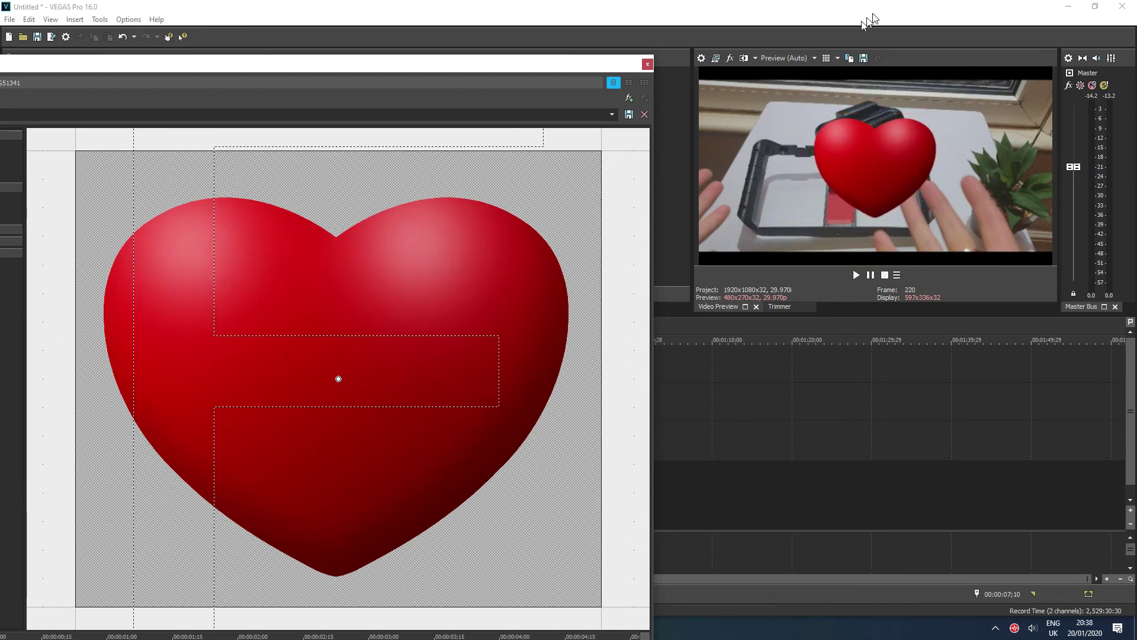
{"action": "left_click", "coordinate": [648, 64]}
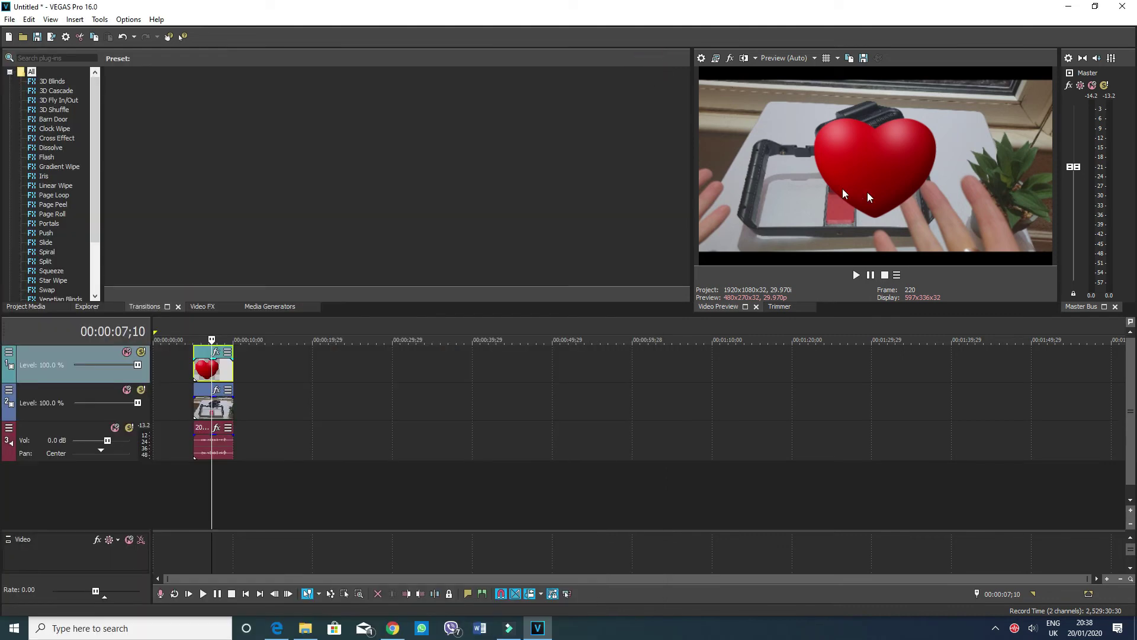
- In Track Motion for the heart track, move the frame to about X -595, Y 257 and scale it to about 993 × 559
{"action": "double_click", "coordinate": [212, 368]}
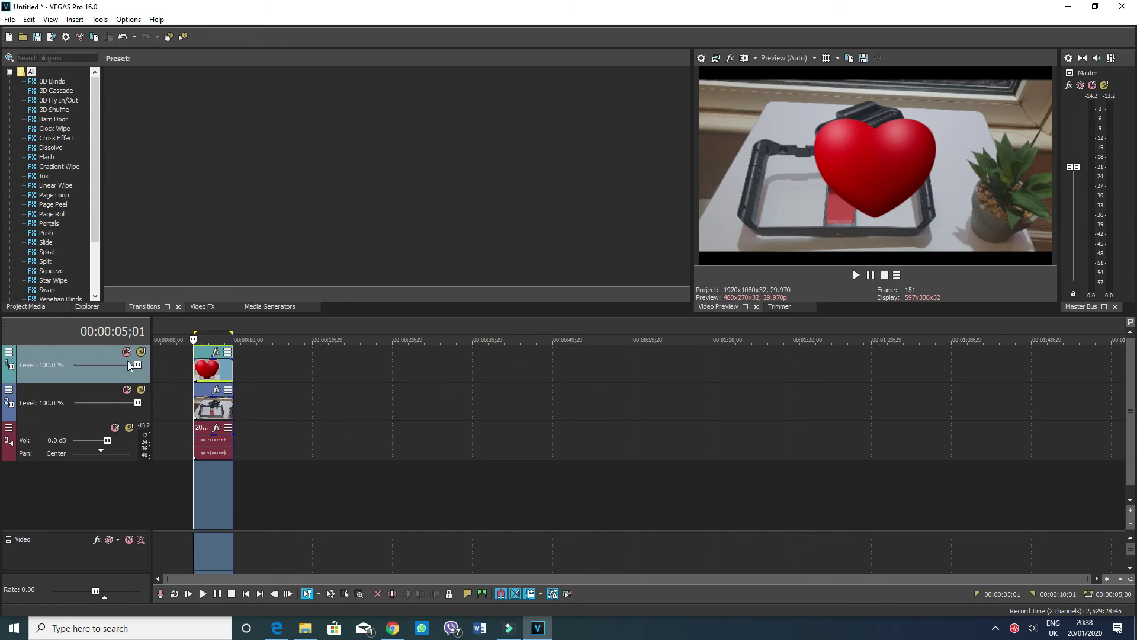
{"action": "left_click", "coordinate": [10, 353]}
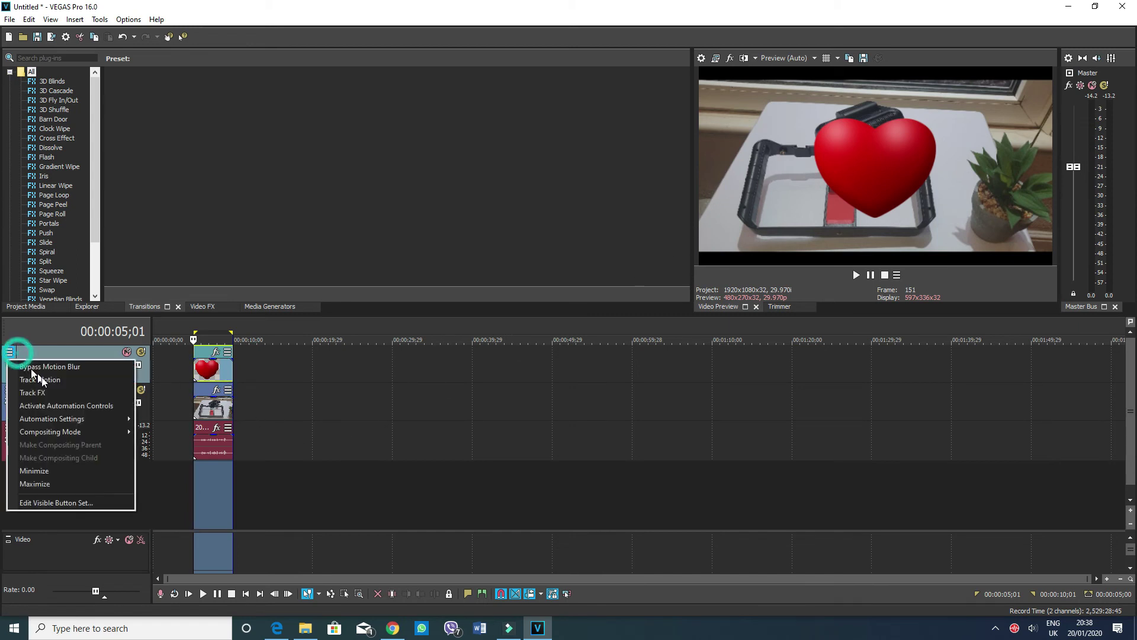
{"action": "left_click", "coordinate": [66, 376]}
{"action": "left_click_drag", "start_coordinate": [567, 361], "coordinate": [501, 325]}
{"action": "left_click_drag", "start_coordinate": [564, 278], "coordinate": [512, 310]}
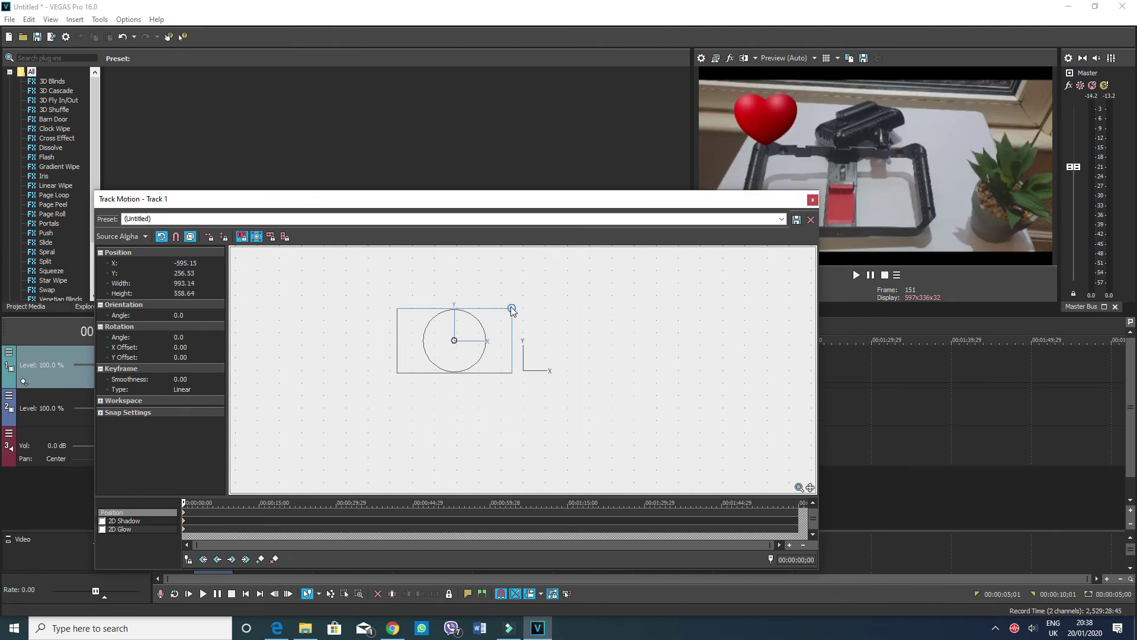
- Keyframe the heart at about X 785, Y 349 at 00:00:11;22 and about X 806, Y -128 at 00:00:21;02, adding another keyframe at 00:00:30;02
{"action": "left_click", "coordinate": [243, 515]}
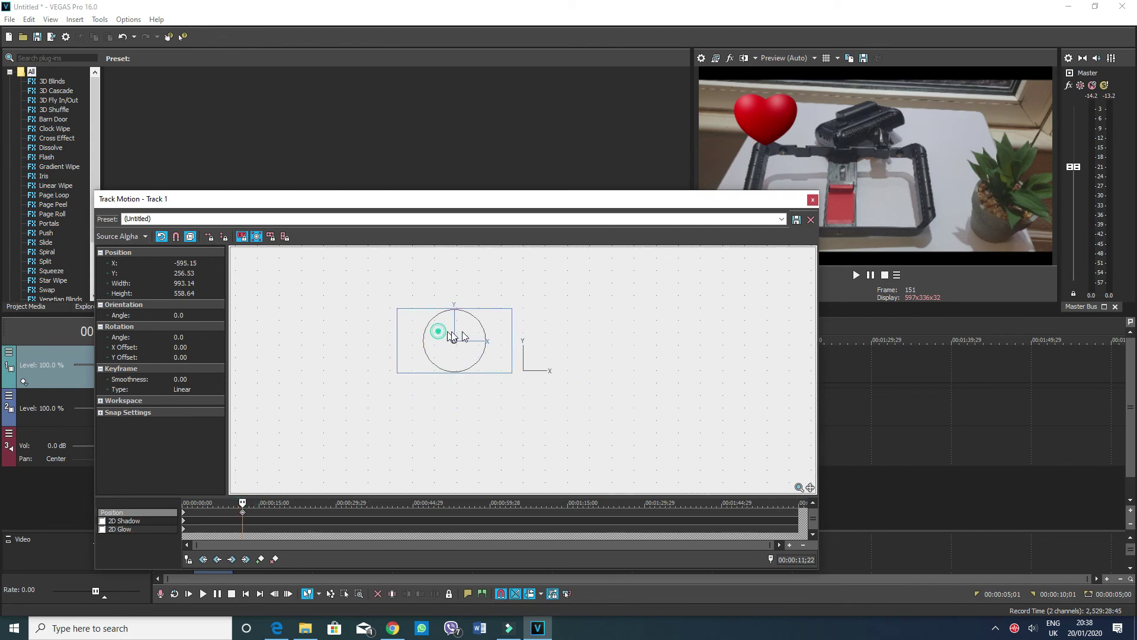
{"action": "left_click_drag", "start_coordinate": [454, 333], "coordinate": [613, 322]}
{"action": "left_click", "coordinate": [290, 515]}
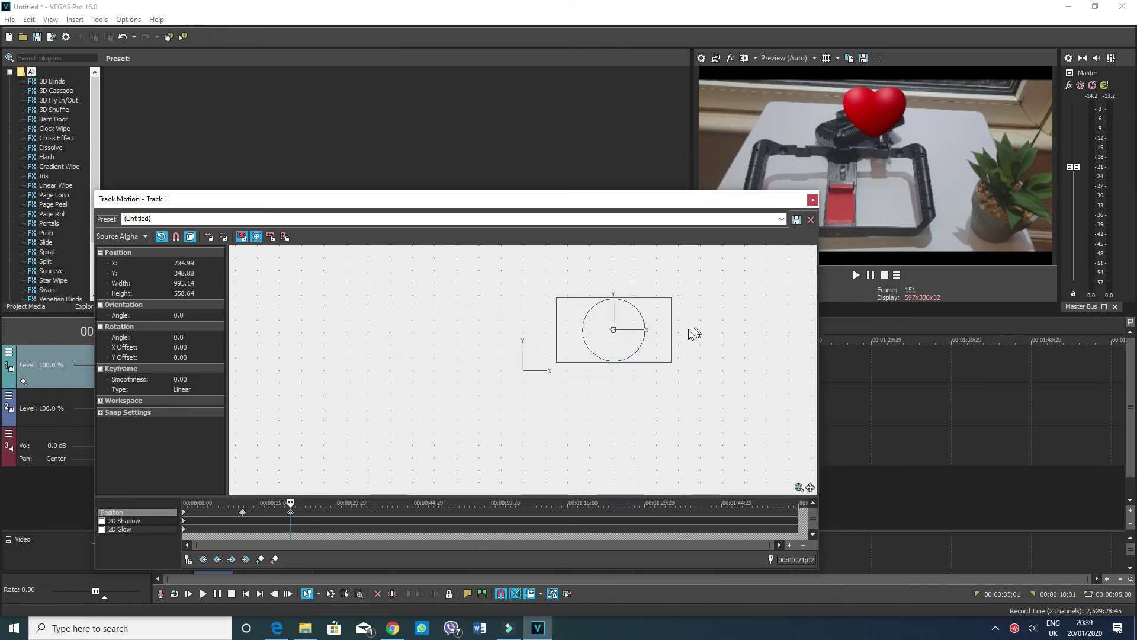
{"action": "left_click_drag", "start_coordinate": [655, 355], "coordinate": [657, 410]}
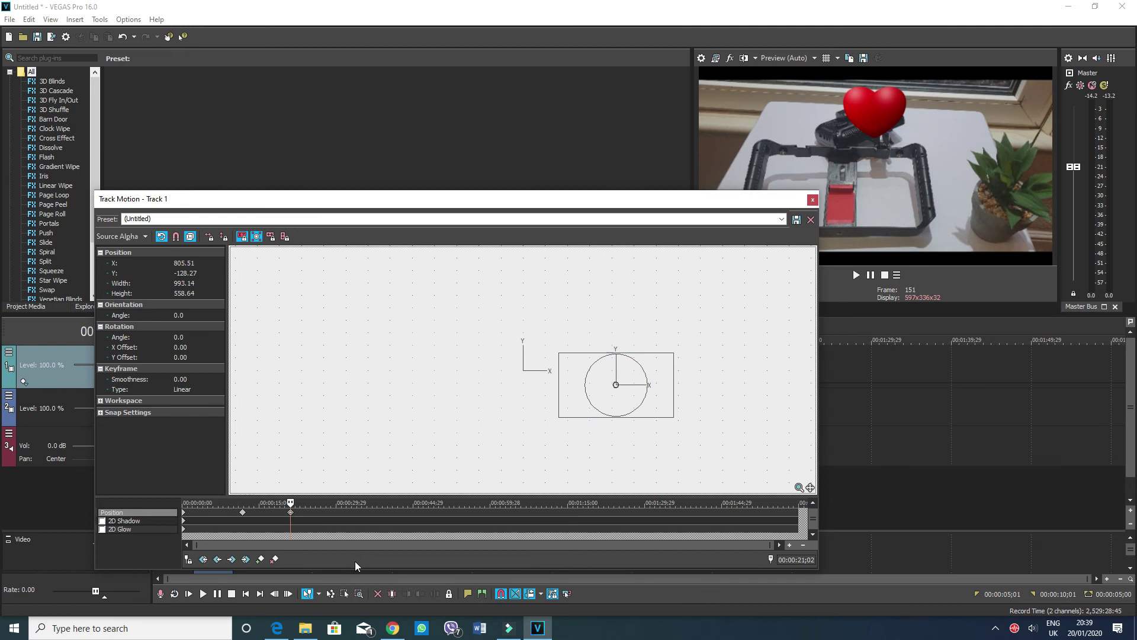
{"action": "left_click", "coordinate": [337, 511]}
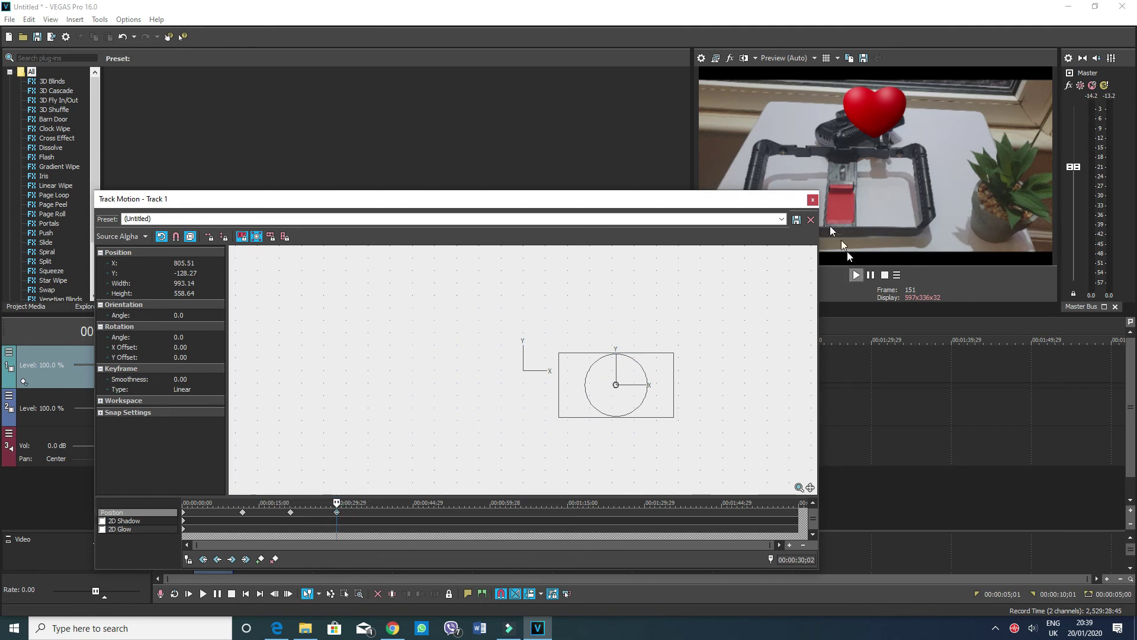
{"action": "left_click", "coordinate": [813, 199]}
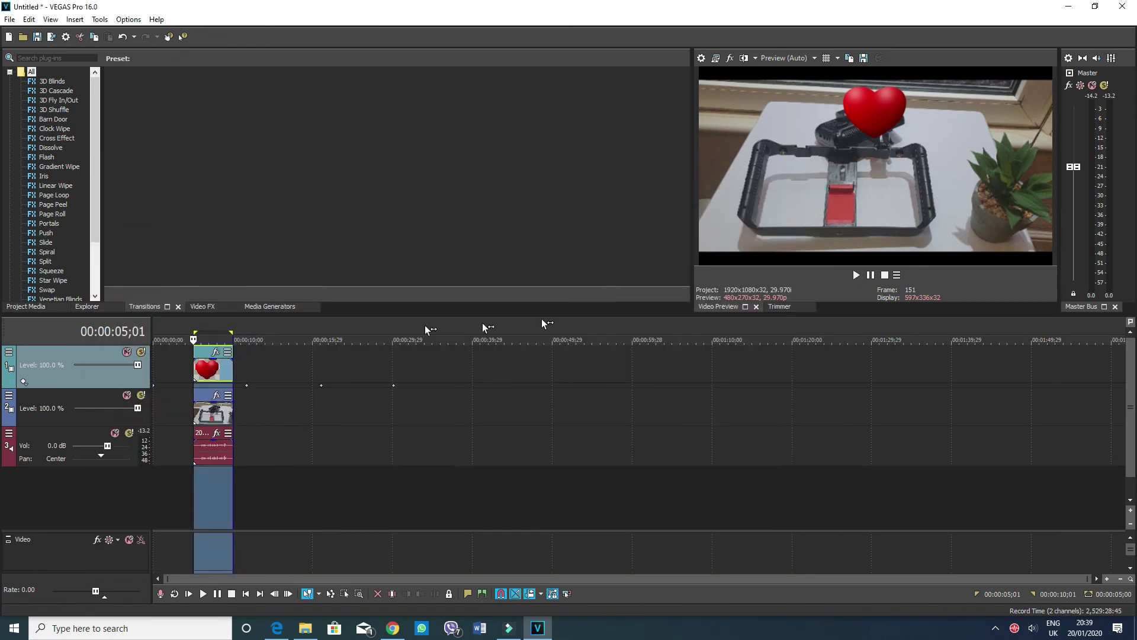
- Play back the heart animation from 00:00:05;01, pausing at 00:00:08;27, and briefly mute and unmute the heart track to compare
{"action": "left_click", "coordinate": [856, 275]}
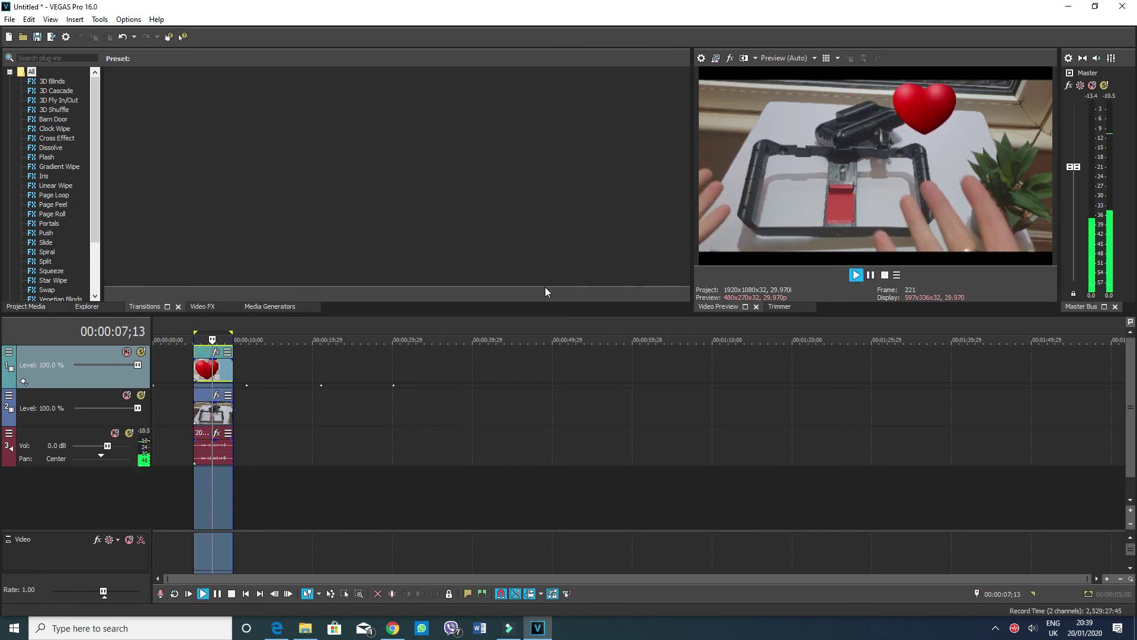
{"action": "key", "text": "Return"}
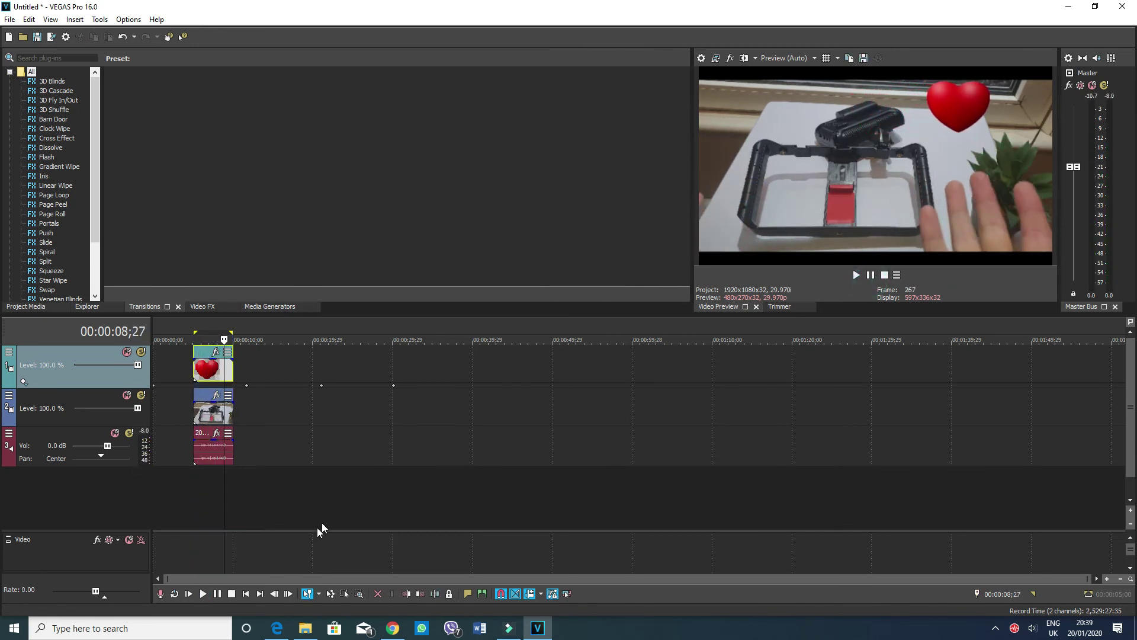
{"action": "left_click", "coordinate": [126, 351]}
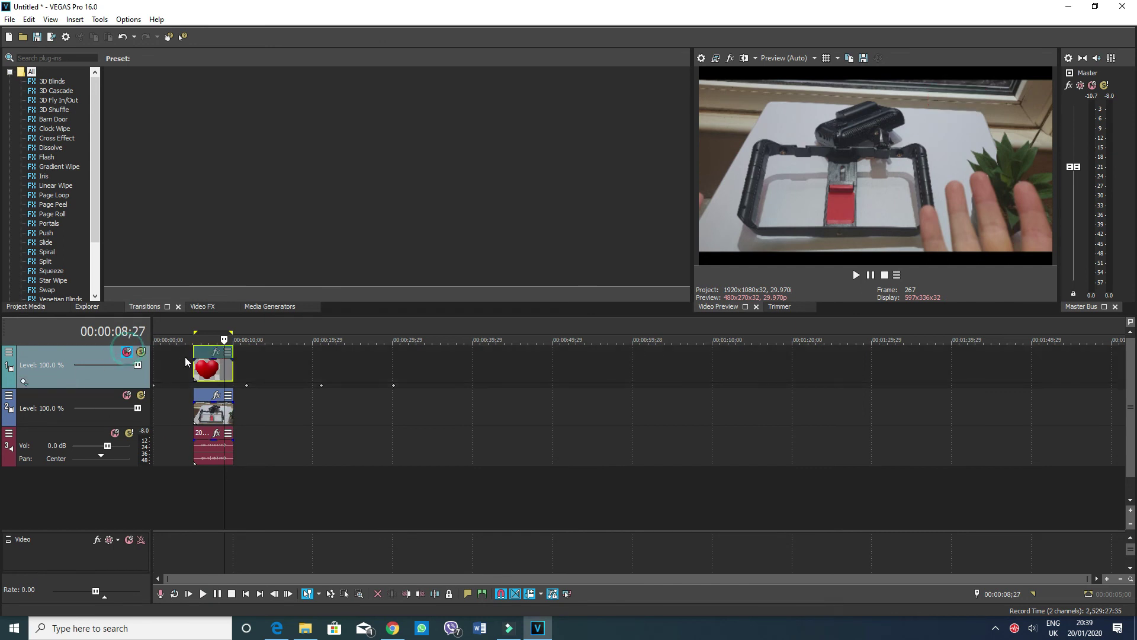
{"action": "left_click", "coordinate": [127, 352]}
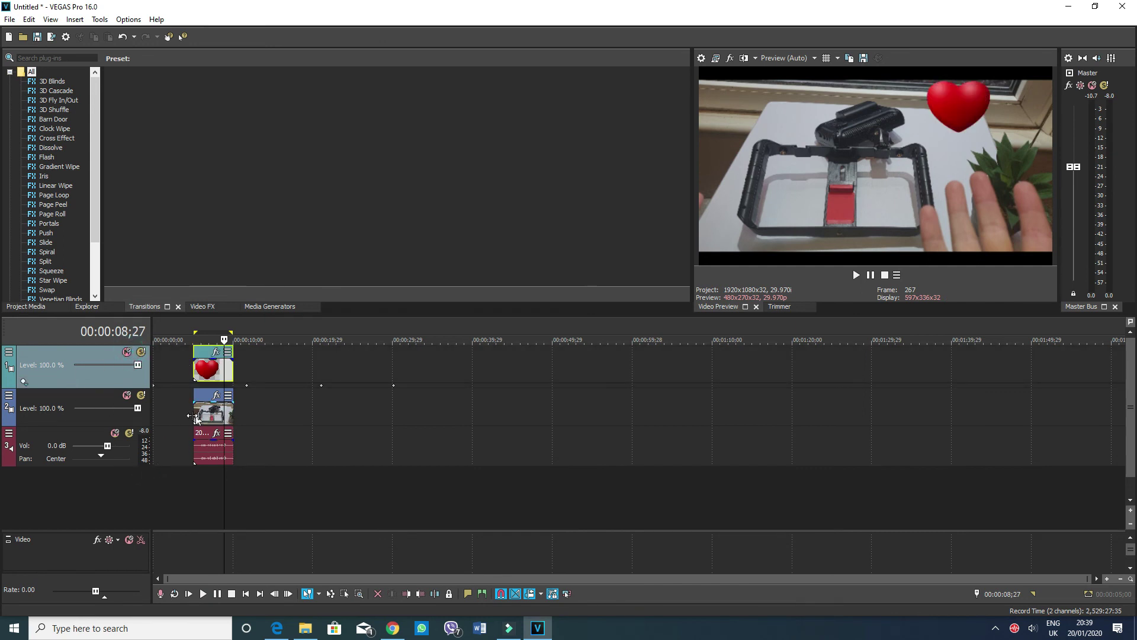
- Switch to Chrome and look through the uploaded videos on the YouTube channel page
{"action": "mouse_move", "coordinate": [275, 632]}
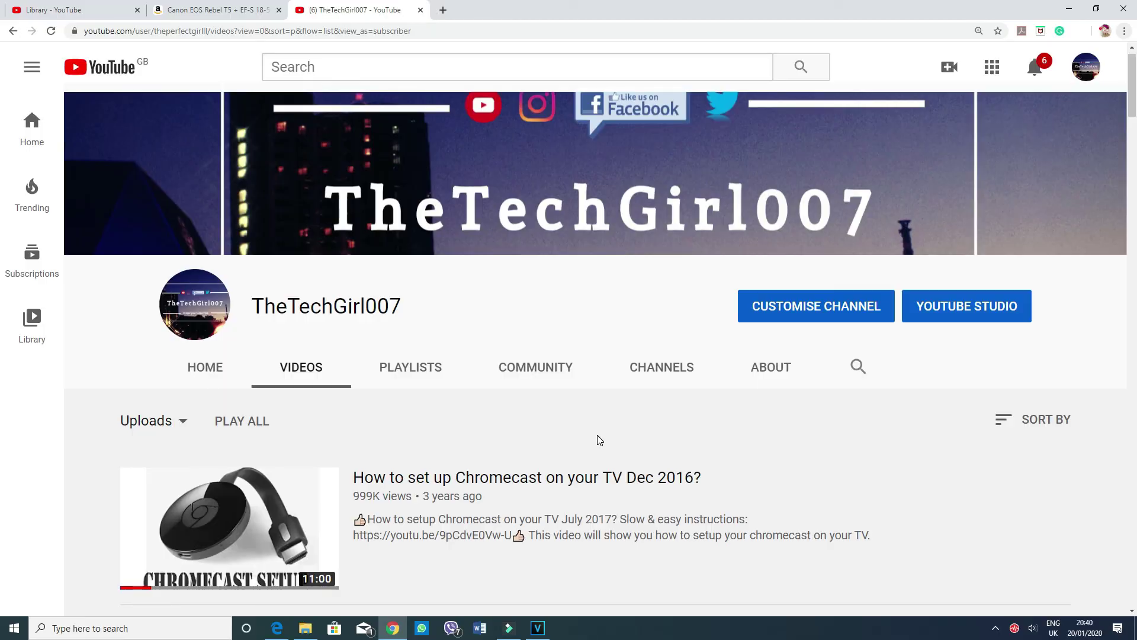
{"action": "scroll", "coordinate": [597, 440], "scroll_direction": "down", "scroll_amount": 2}
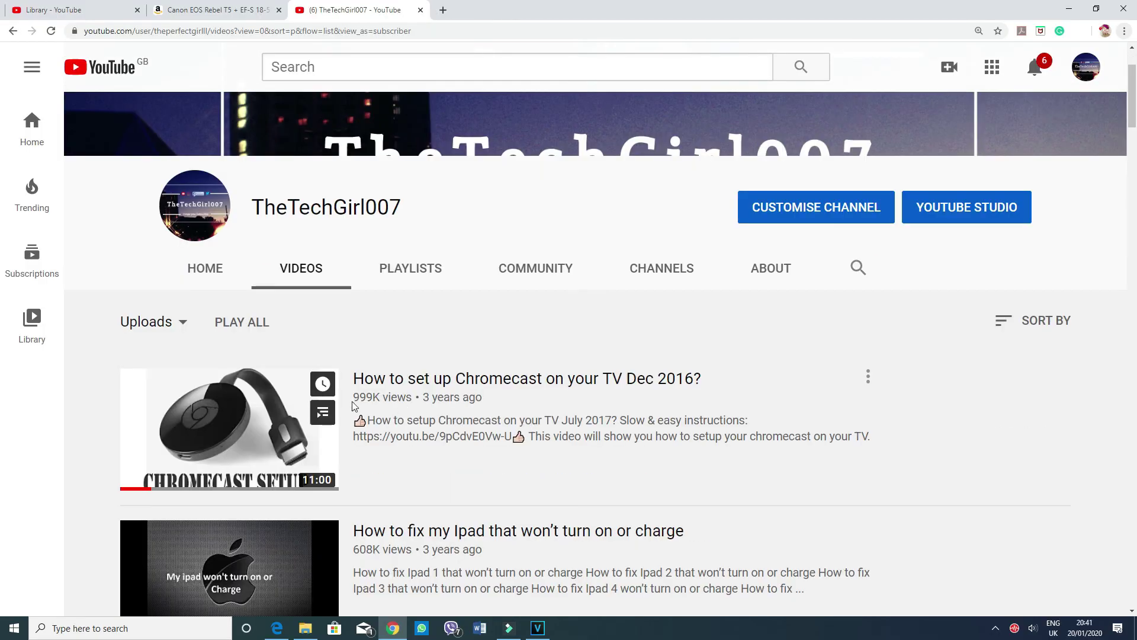